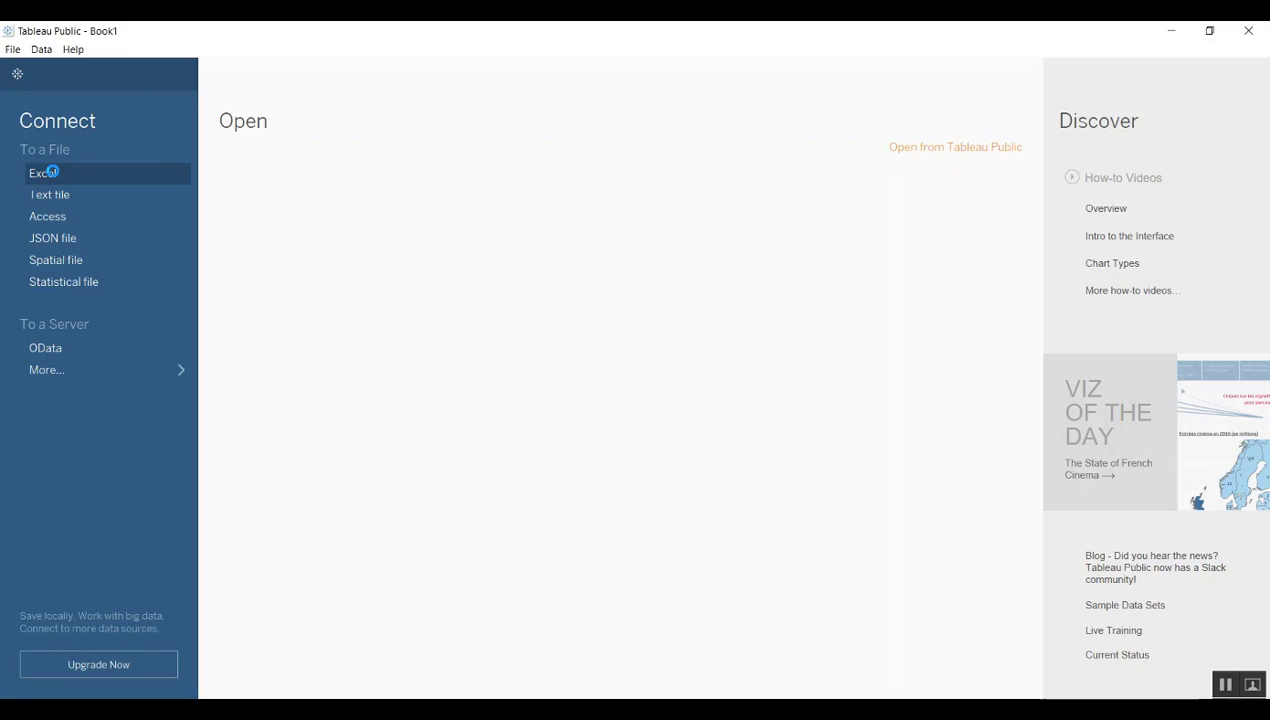
# Connect to the Excel workbook SuperStoreUS_2015 stored in the Desktop folder.
pyautogui.click(105, 174)
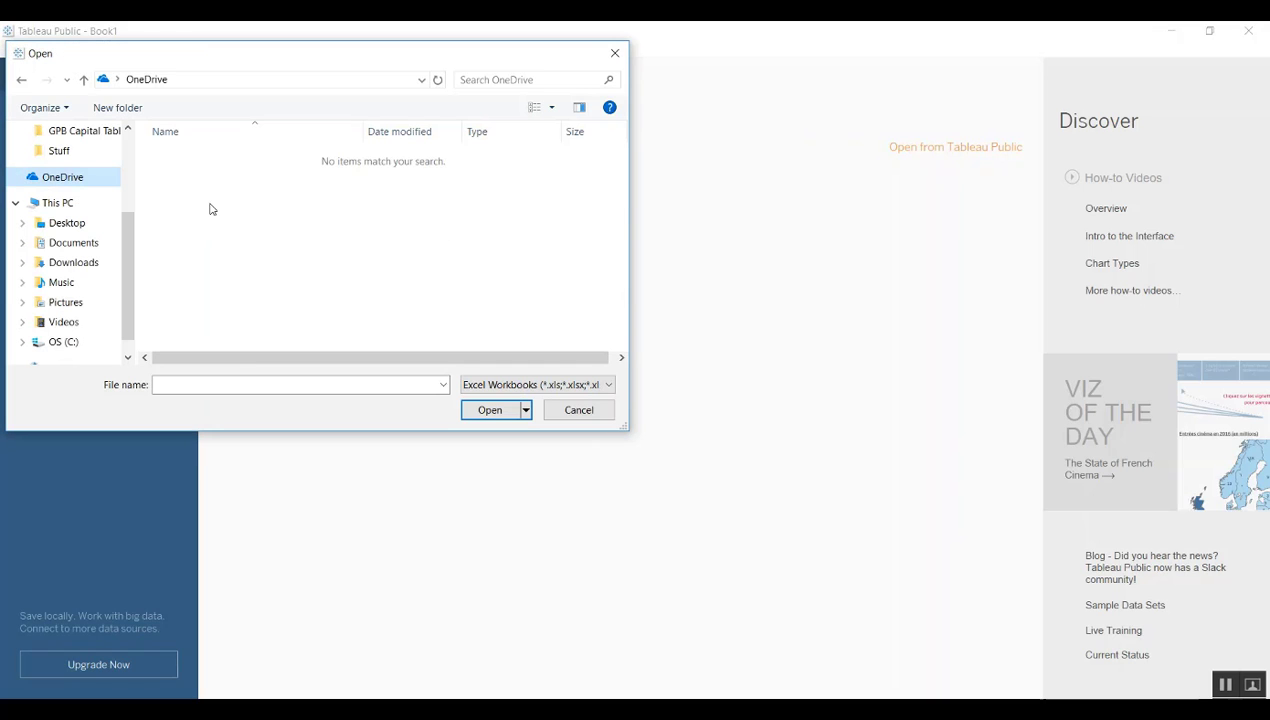
pyautogui.click(50, 230)
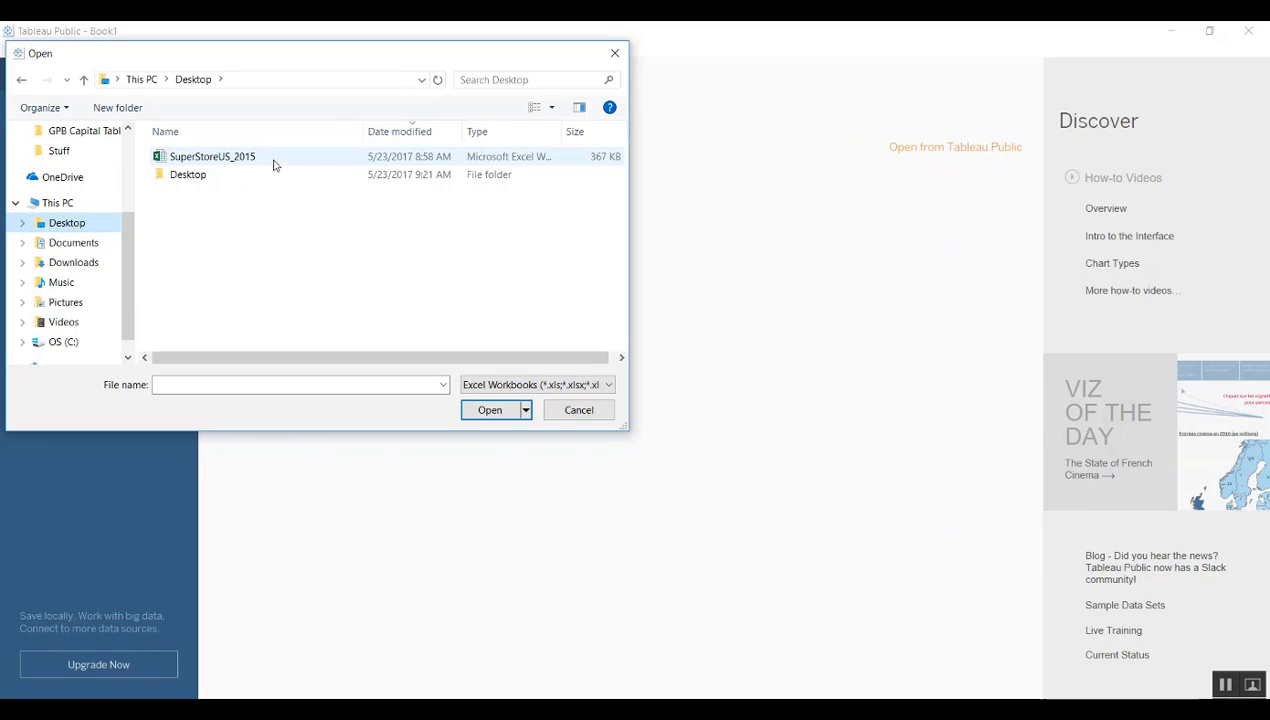
pyautogui.click(237, 160)
pyautogui.doubleClick(237, 160)
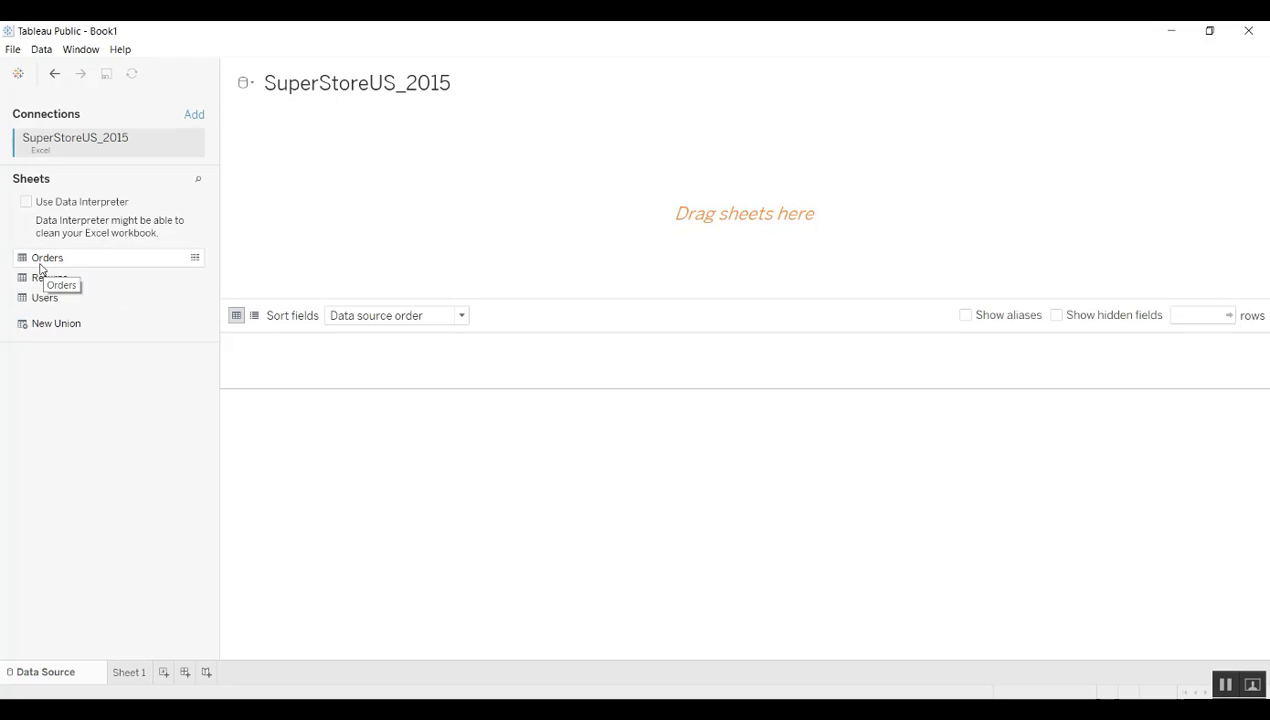
# Add the Orders sheet to the data source and go to the Sheet 1 worksheet.
pyautogui.moveTo(38, 265); pyautogui.dragTo(391, 233)
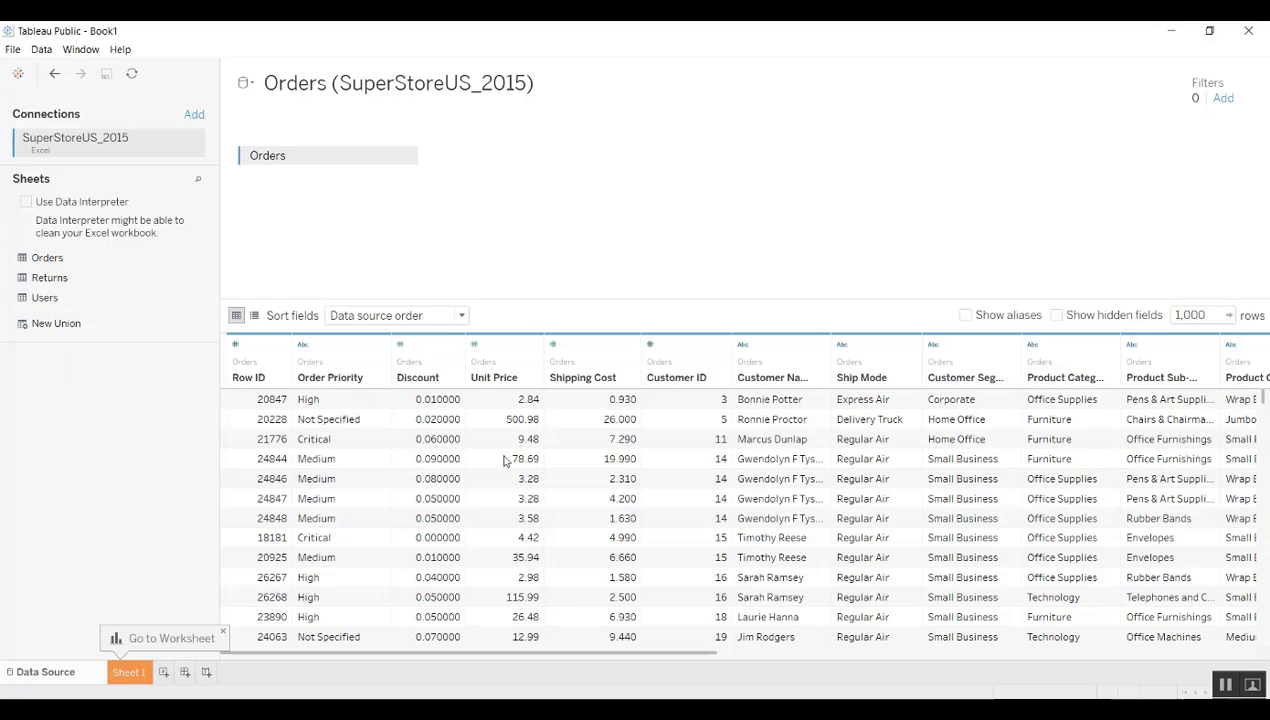
pyautogui.click(133, 672)
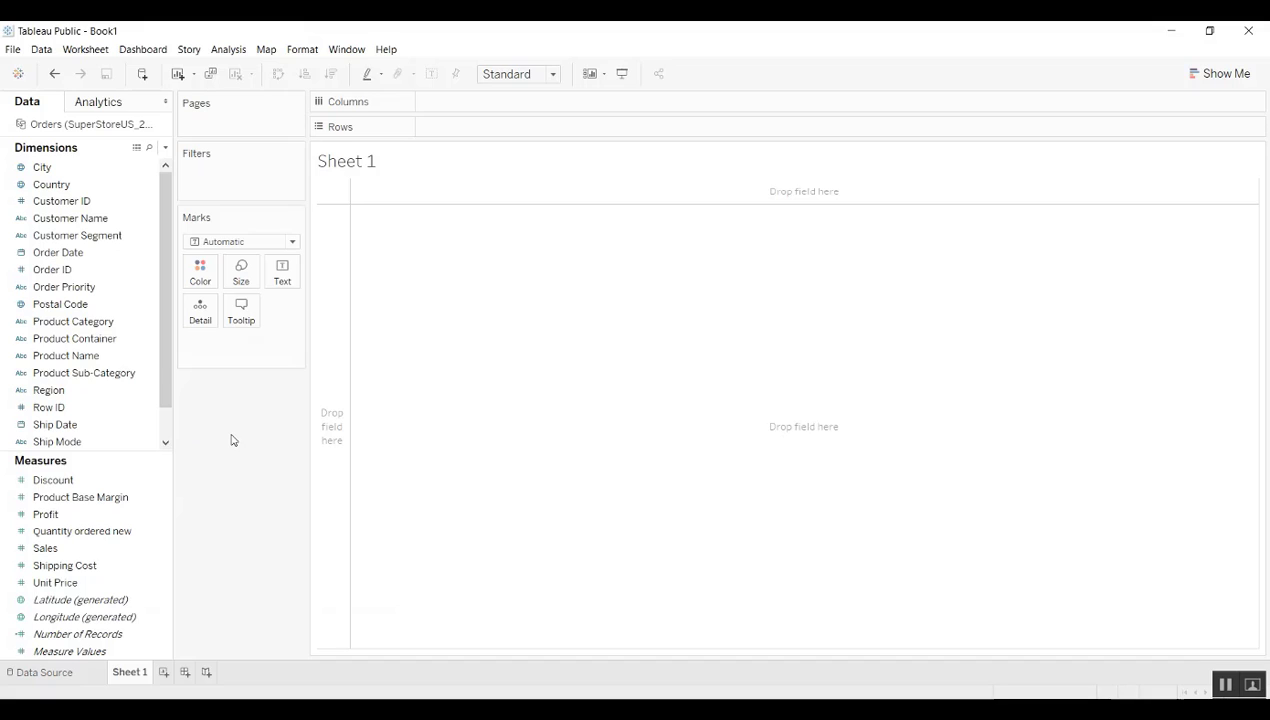
# Show the chart suggestions and build a bar chart of Sales by Region.
pyautogui.click(70, 338)
pyautogui.click(60, 481)
pyautogui.click(1220, 80)
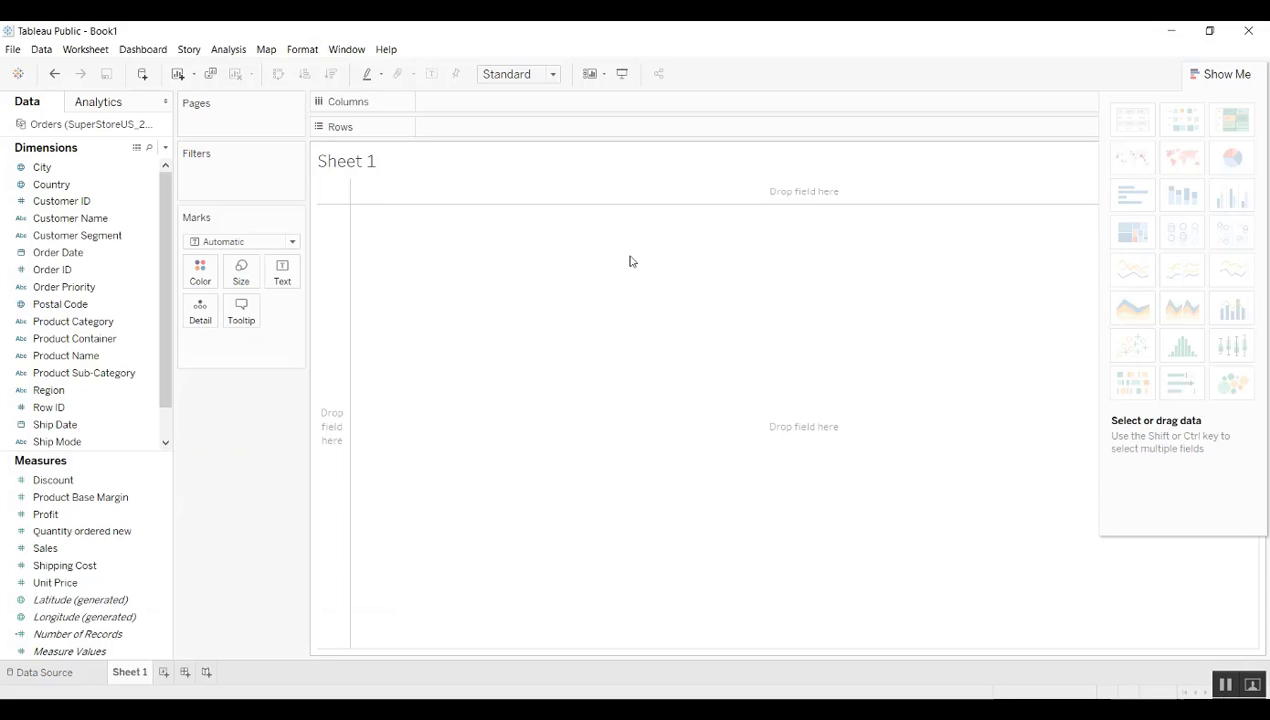
pyautogui.doubleClick(46, 548)
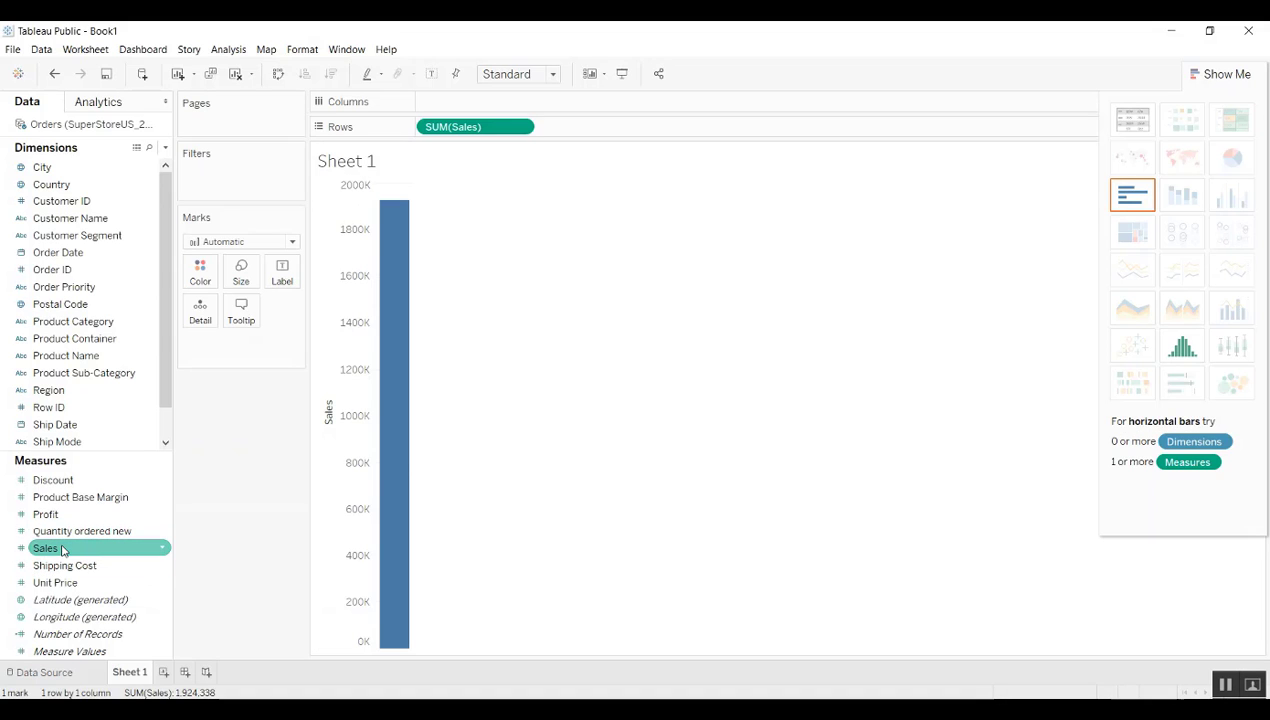
pyautogui.click(57, 391)
pyautogui.doubleClick(57, 391)
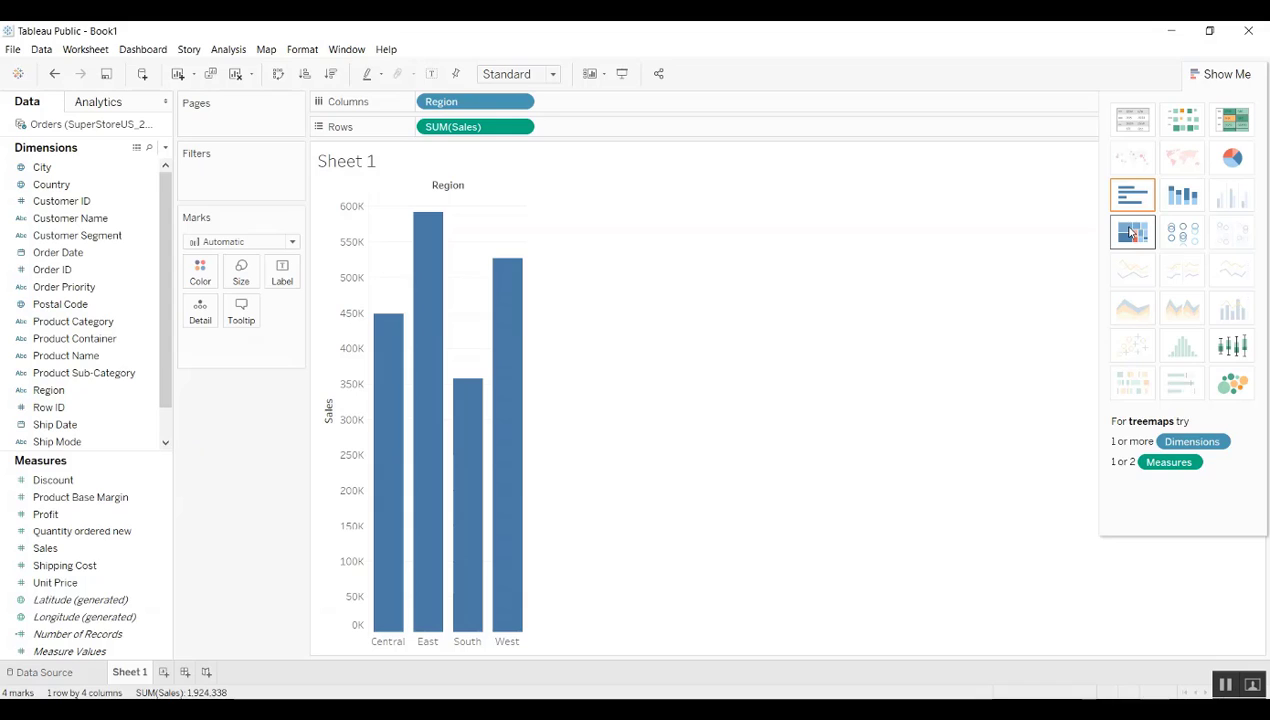
# Try a pie chart of Sales by Region and undo the change.
pyautogui.click(1233, 158)
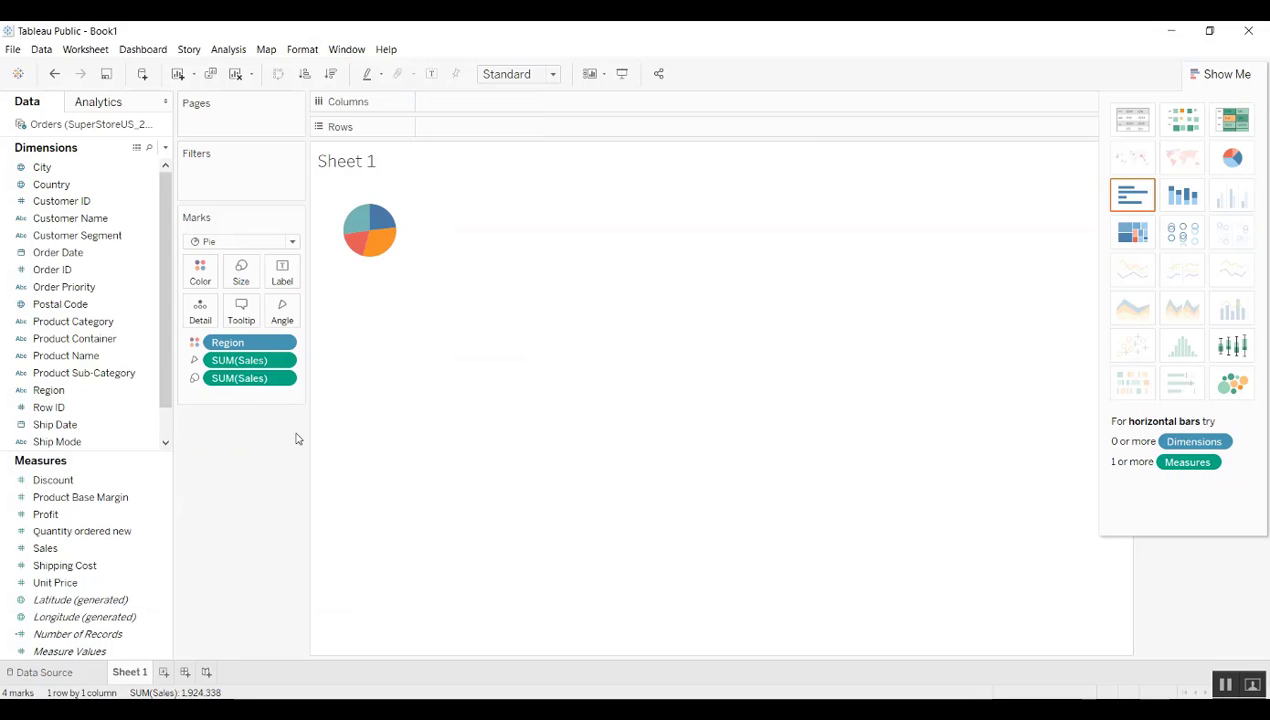
pyautogui.hotkey('ctrl', 'z')
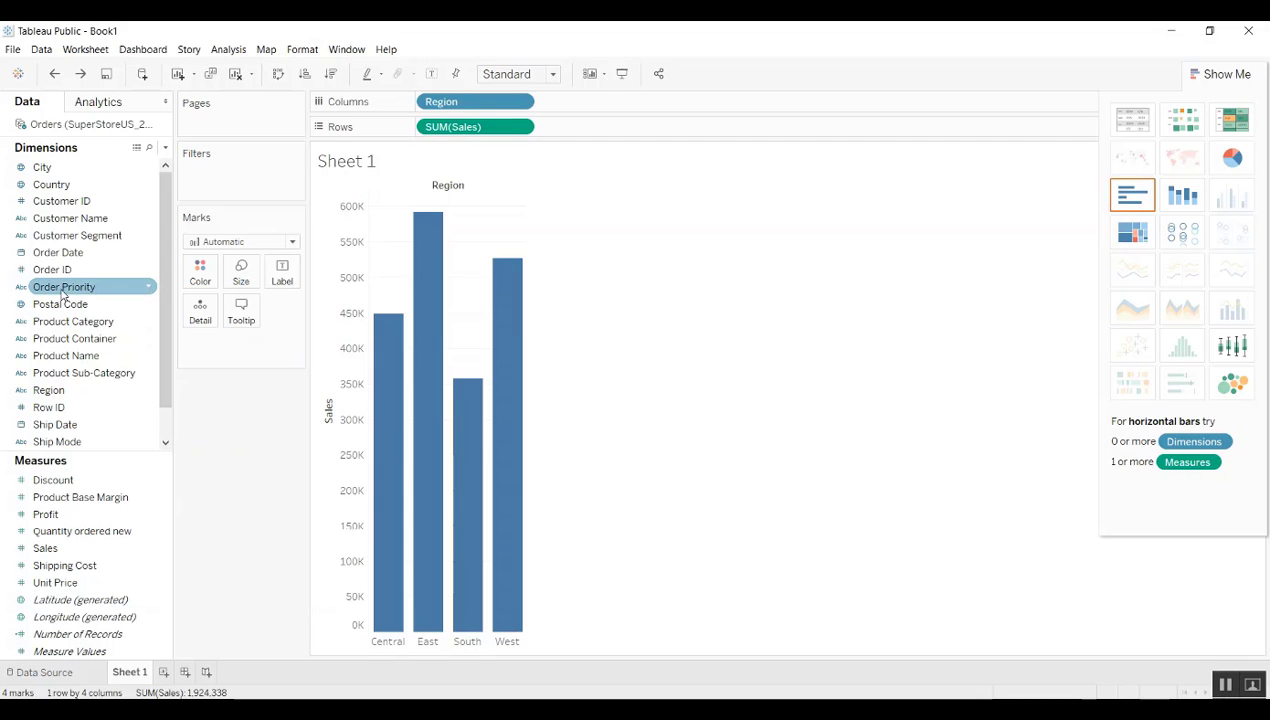
# Add Order Date to the columns by continuous month and switch the view to a continuous line chart, closing the chart suggestions.
pyautogui.doubleClick(57, 252)
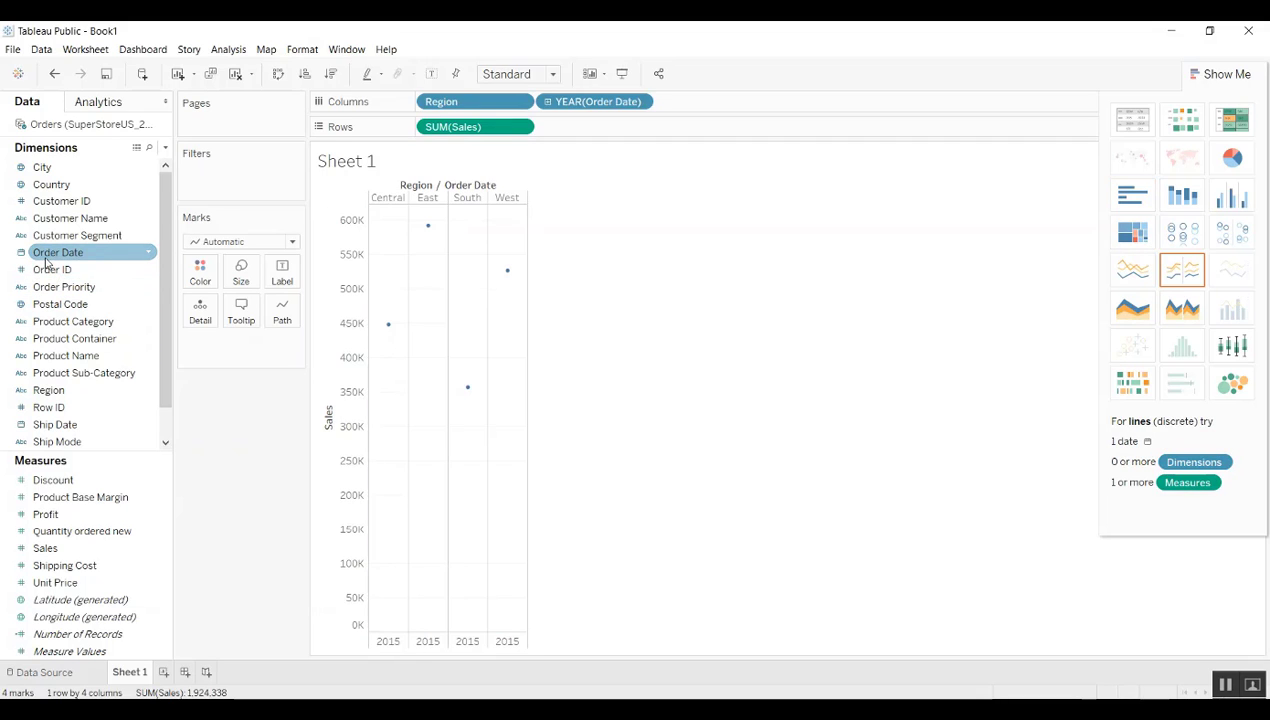
pyautogui.click(638, 102)
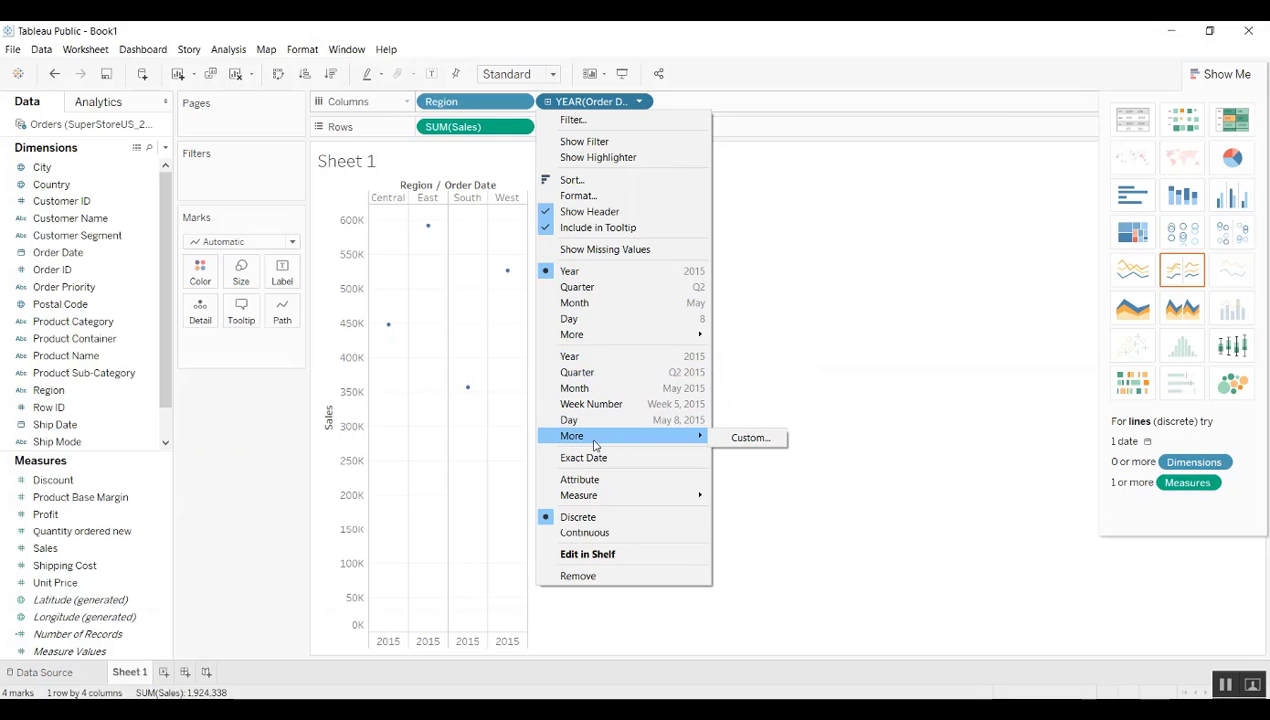
pyautogui.click(586, 392)
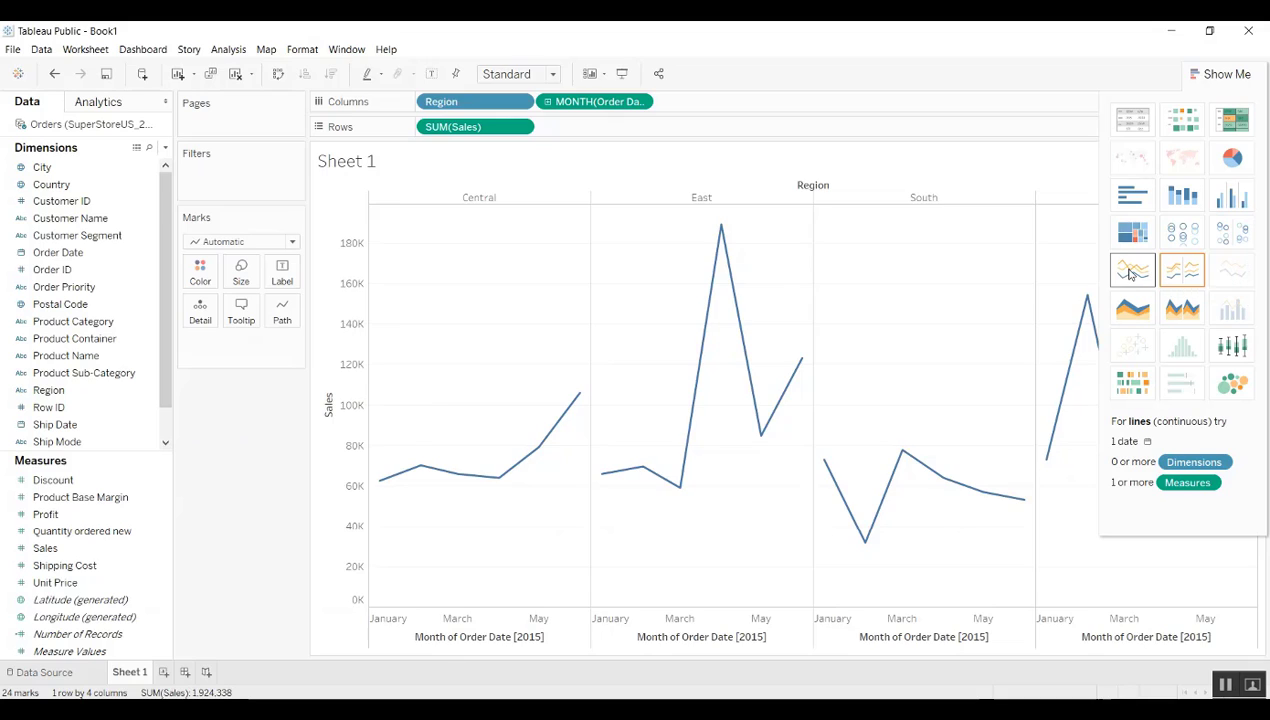
pyautogui.click(1132, 272)
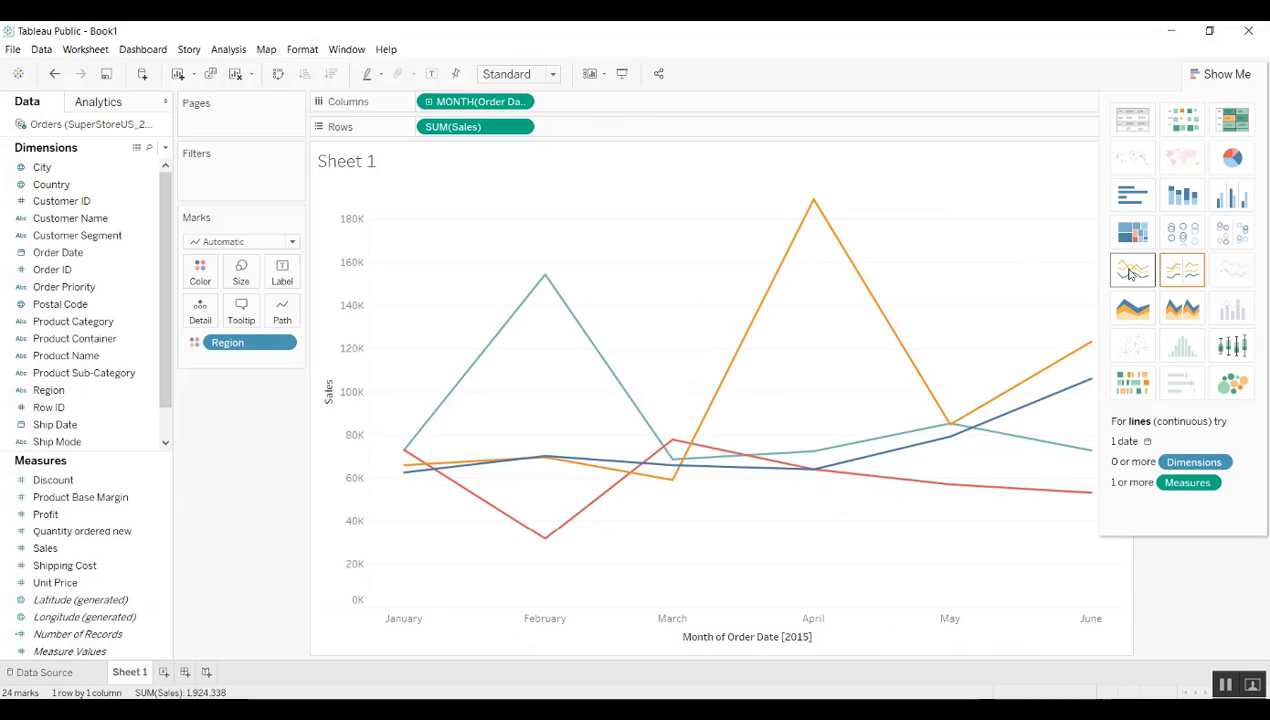
pyautogui.click(1228, 75)
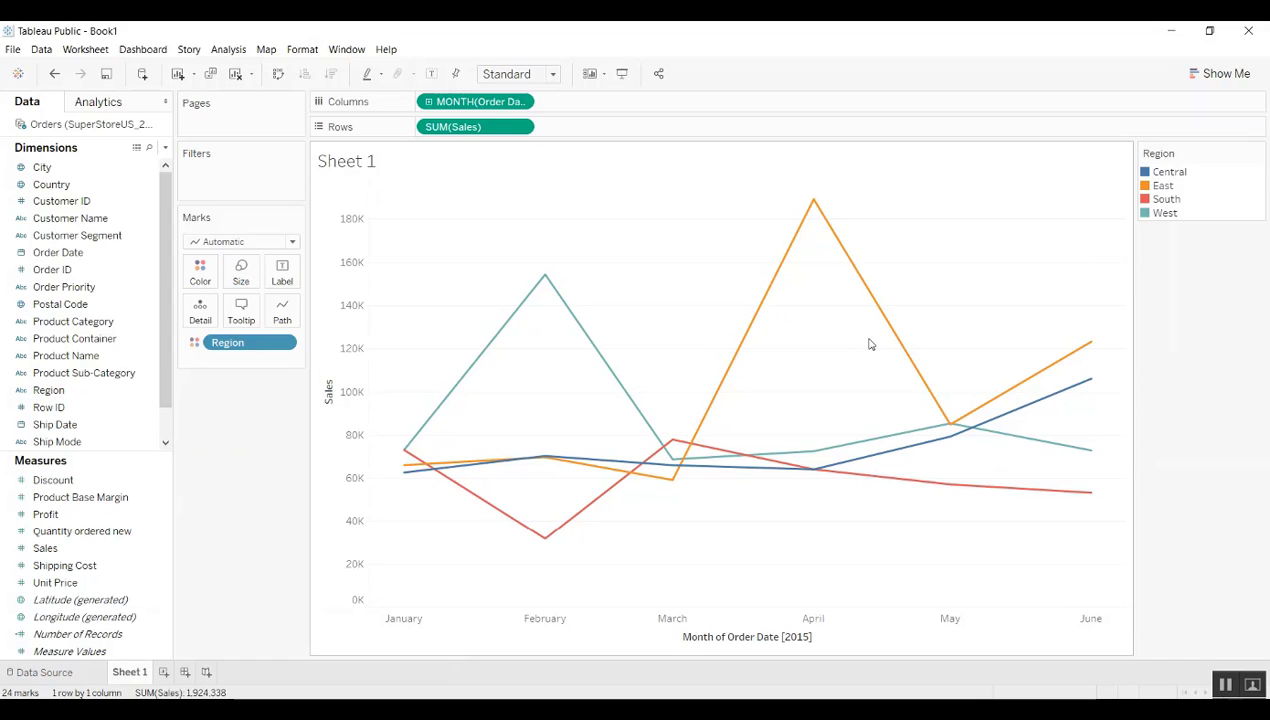
# Change the Central region's line color to gray from the Automatic palette.
pyautogui.moveTo(886, 332)
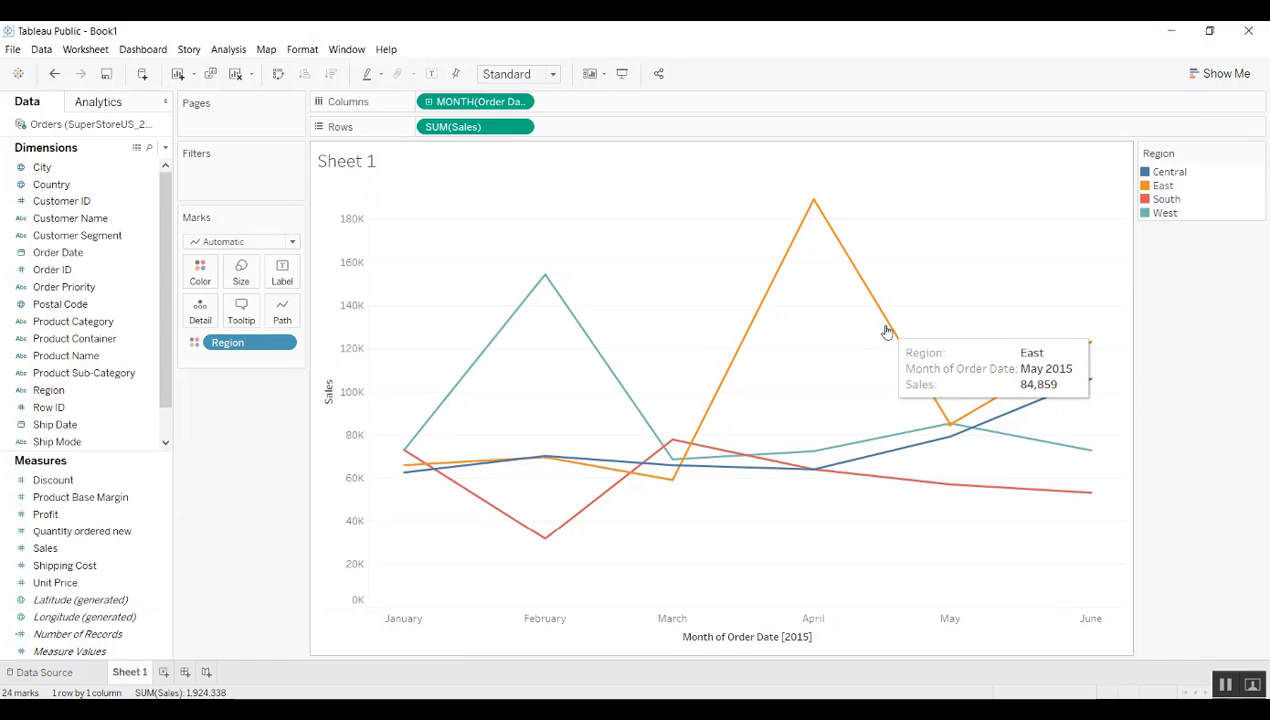
pyautogui.doubleClick(1150, 174)
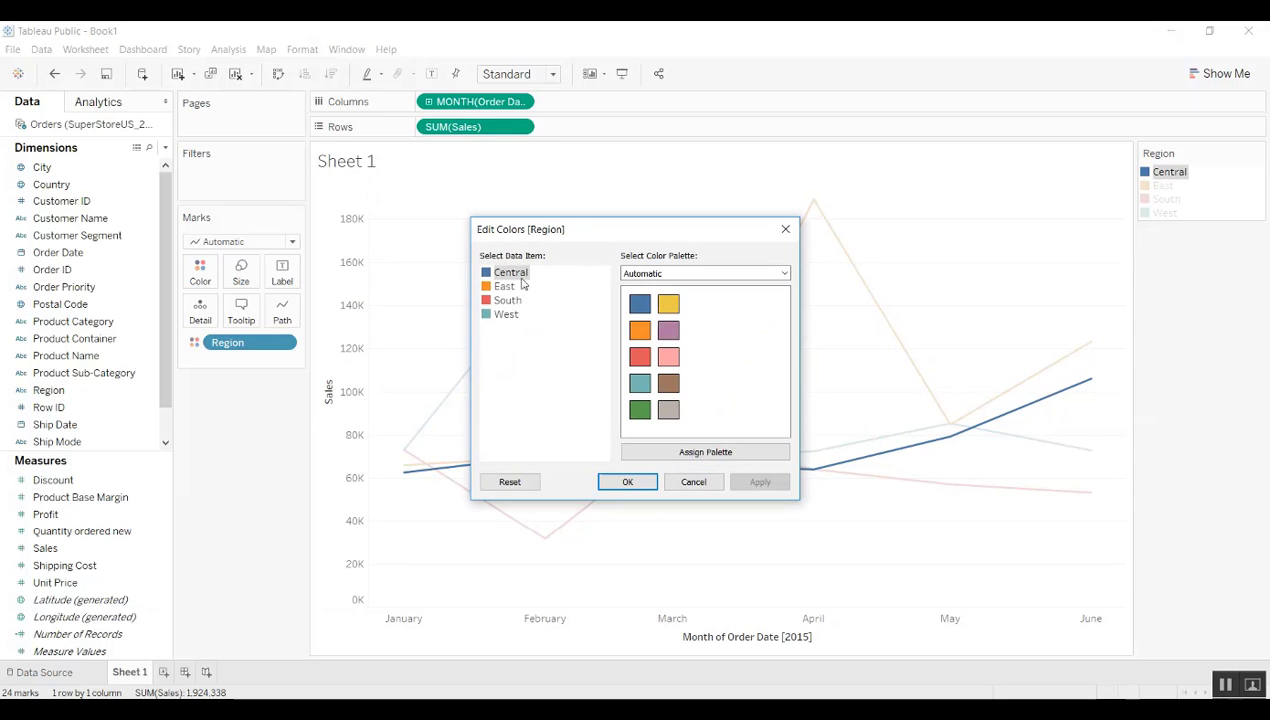
pyautogui.click(668, 410)
pyautogui.click(759, 483)
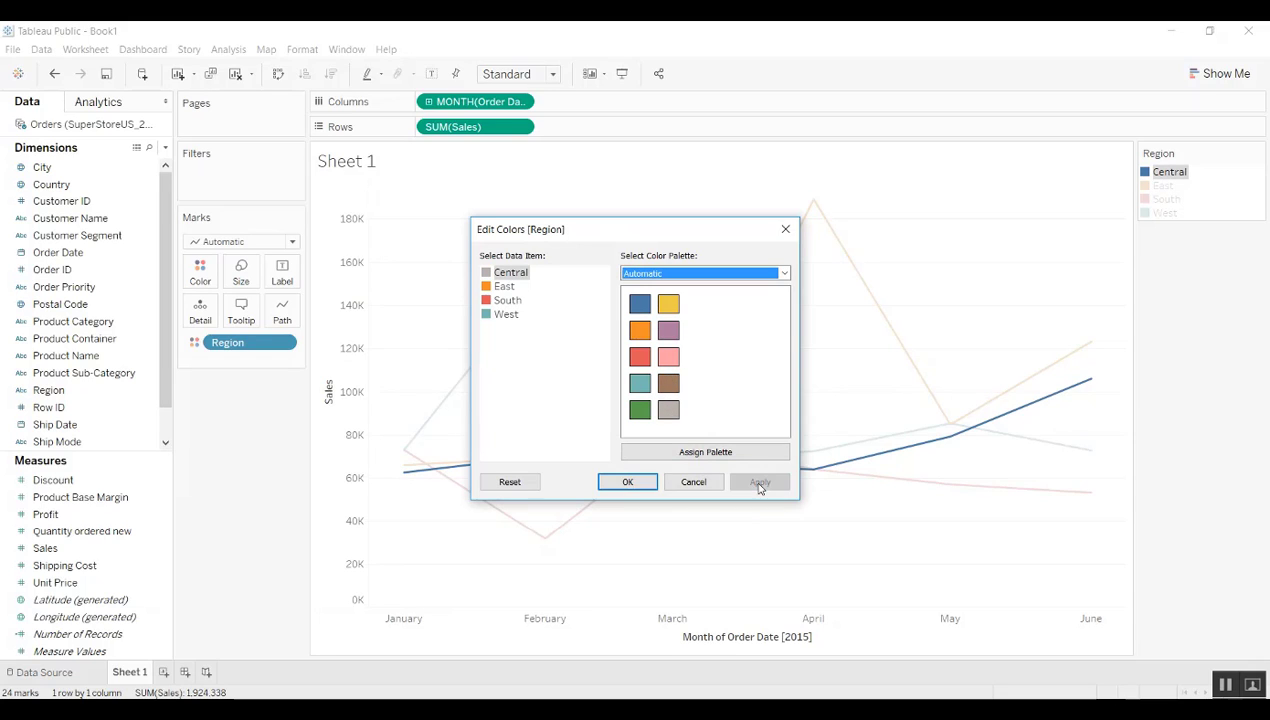
pyautogui.click(615, 484)
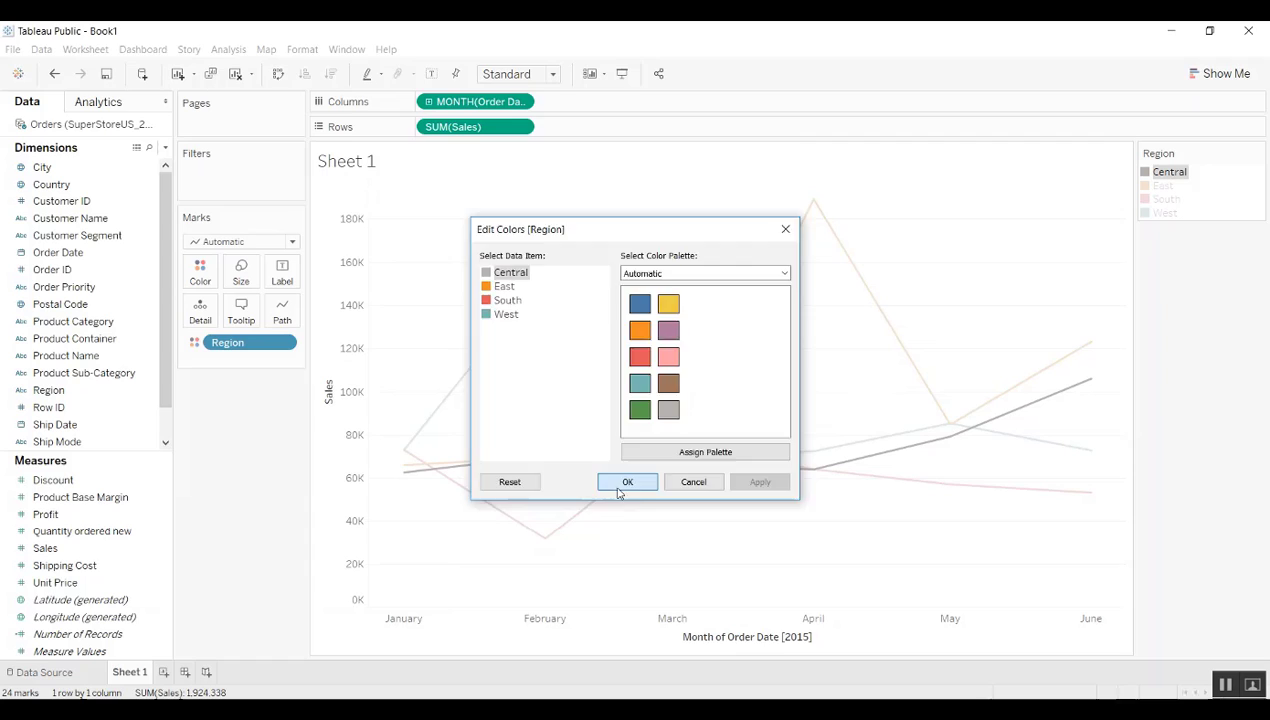
pyautogui.click(883, 359)
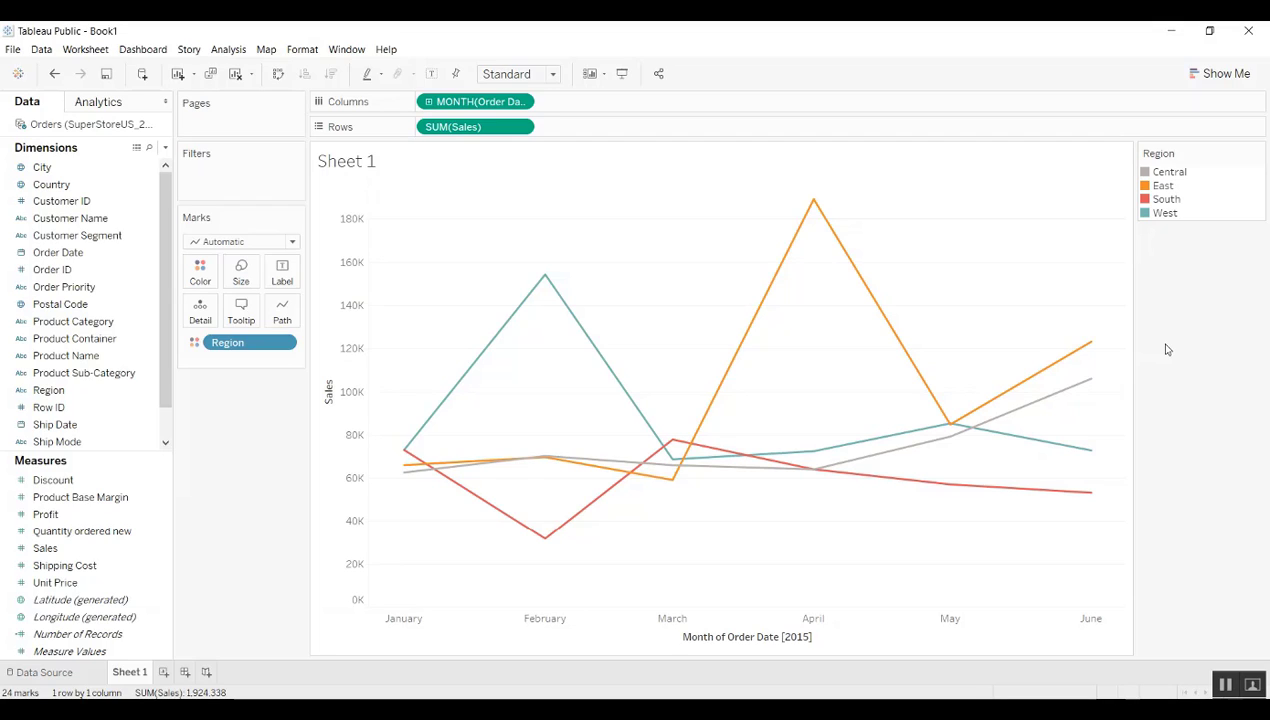
# Remove the title of the Month of Order Date axis.
pyautogui.doubleClick(745, 638)
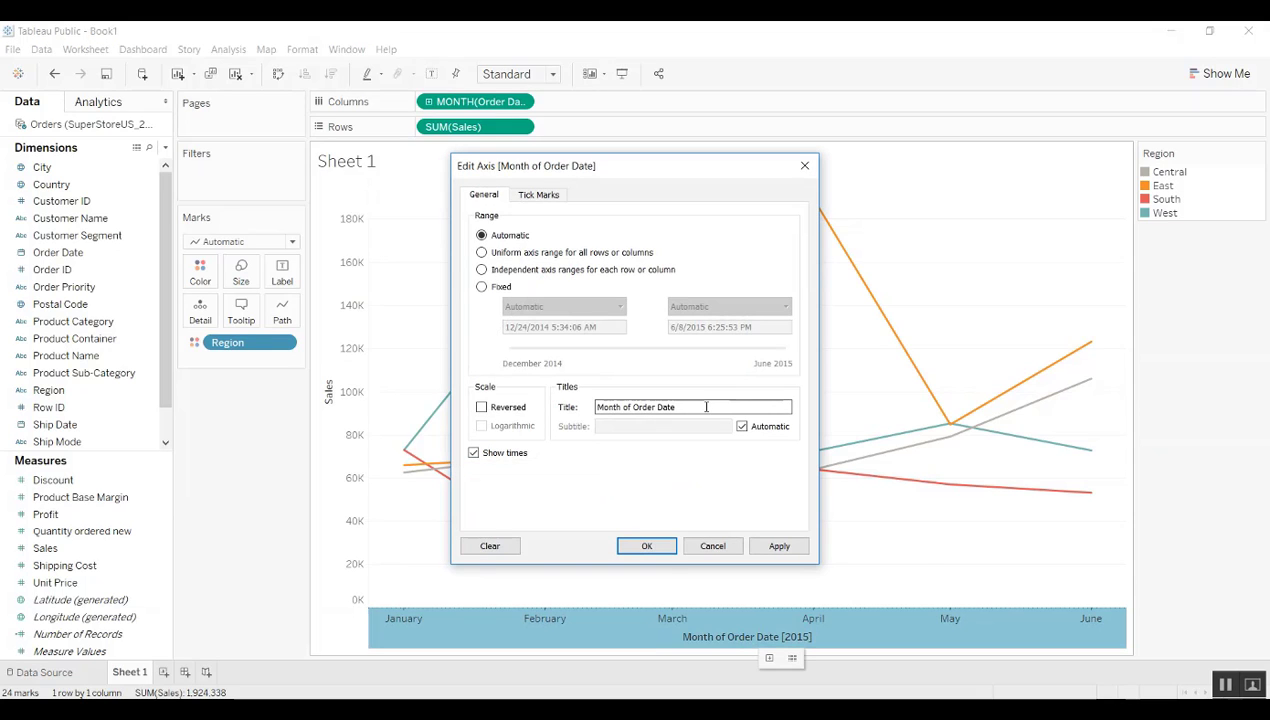
pyautogui.moveTo(706, 407); pyautogui.dragTo(553, 410)
pyautogui.press('BackSpace')
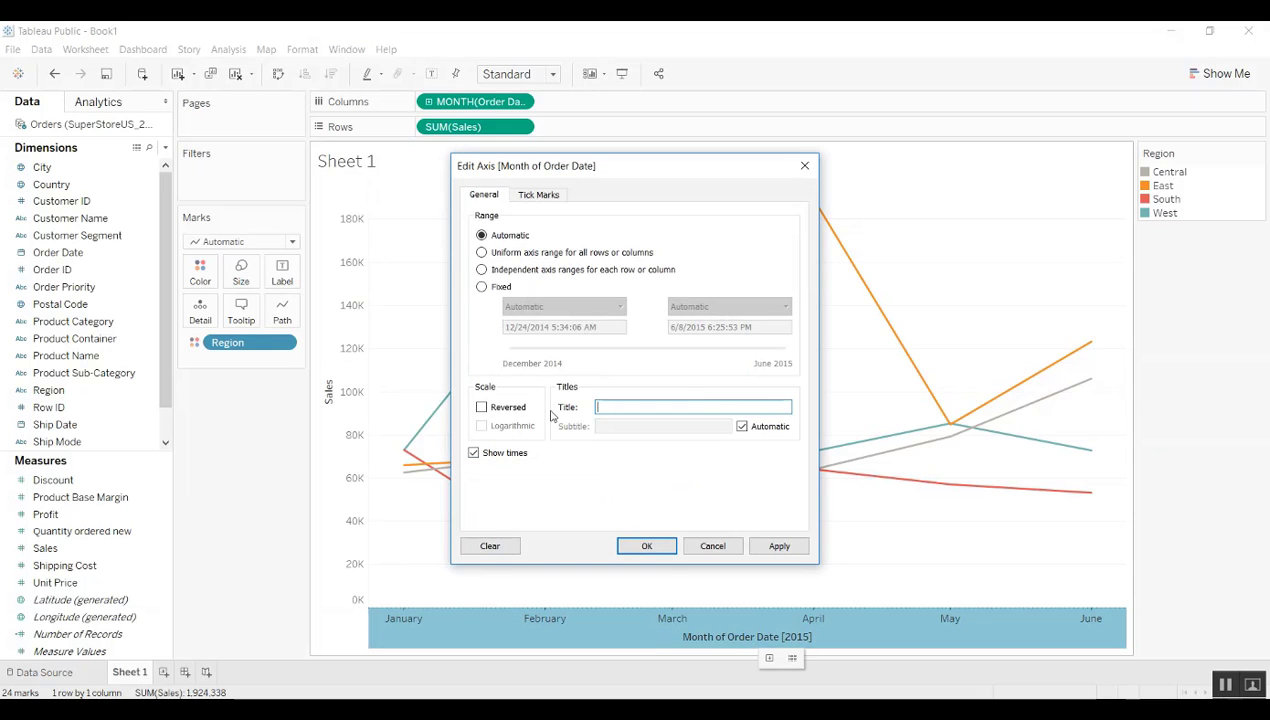
pyautogui.click(643, 547)
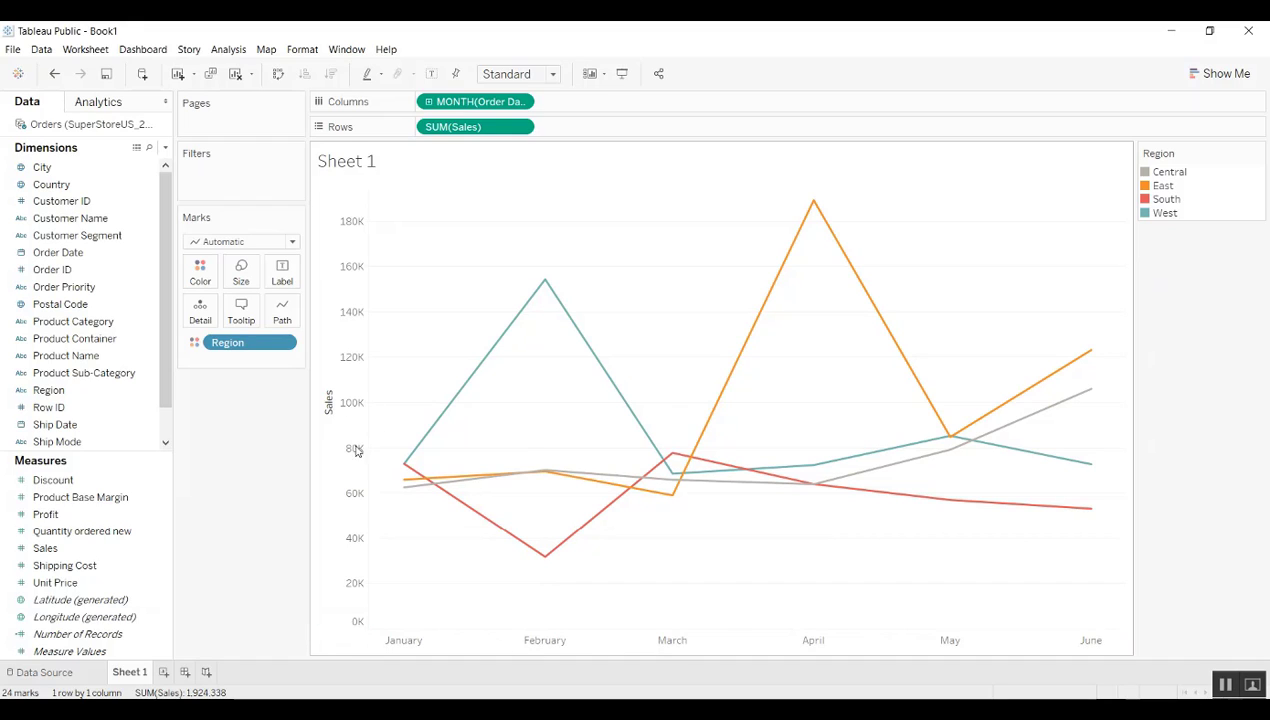
# Set the default number format of the Sales measure to Currency (Custom) with no decimal places.
pyautogui.moveTo(544, 300)
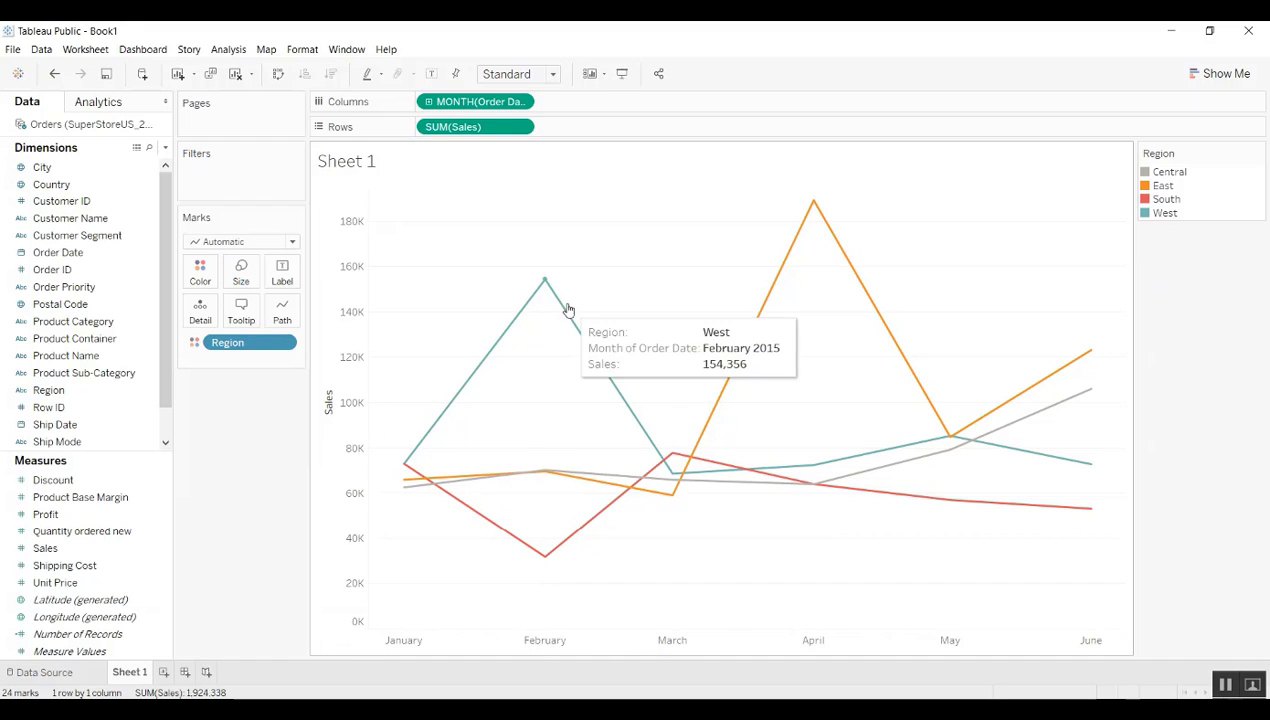
pyautogui.click(162, 551)
pyautogui.click(163, 550)
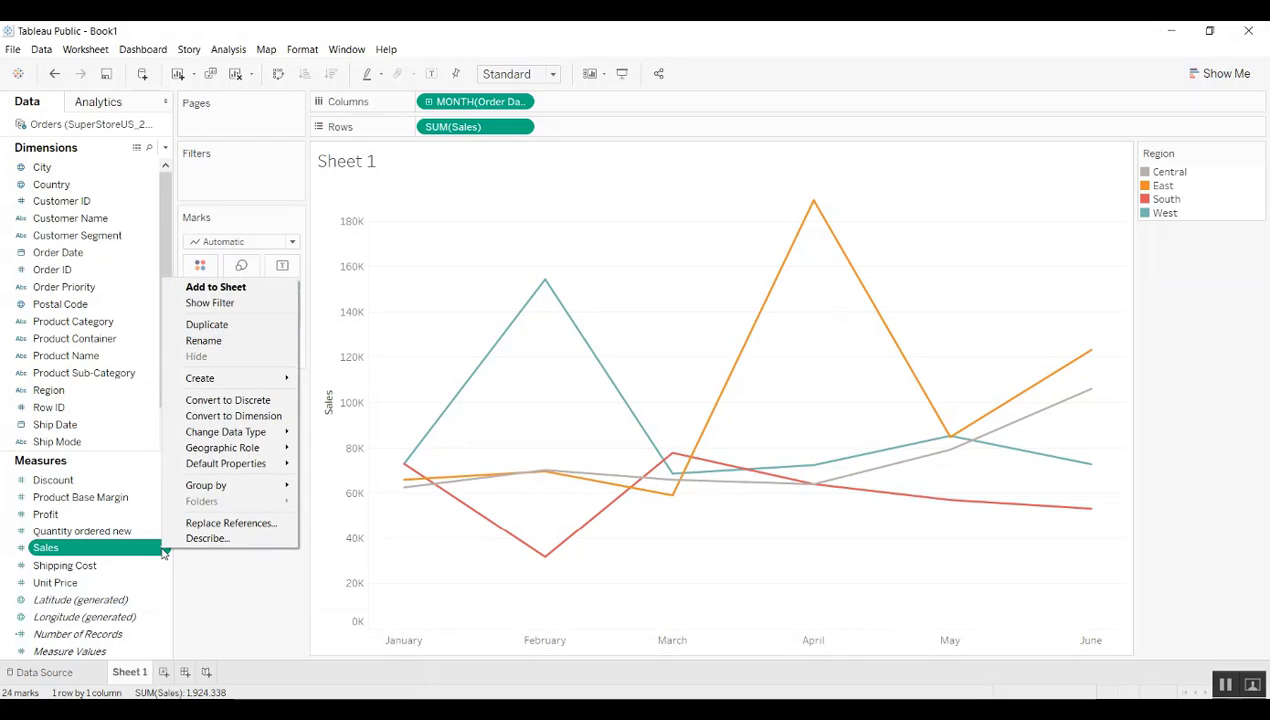
pyautogui.moveTo(262, 463)
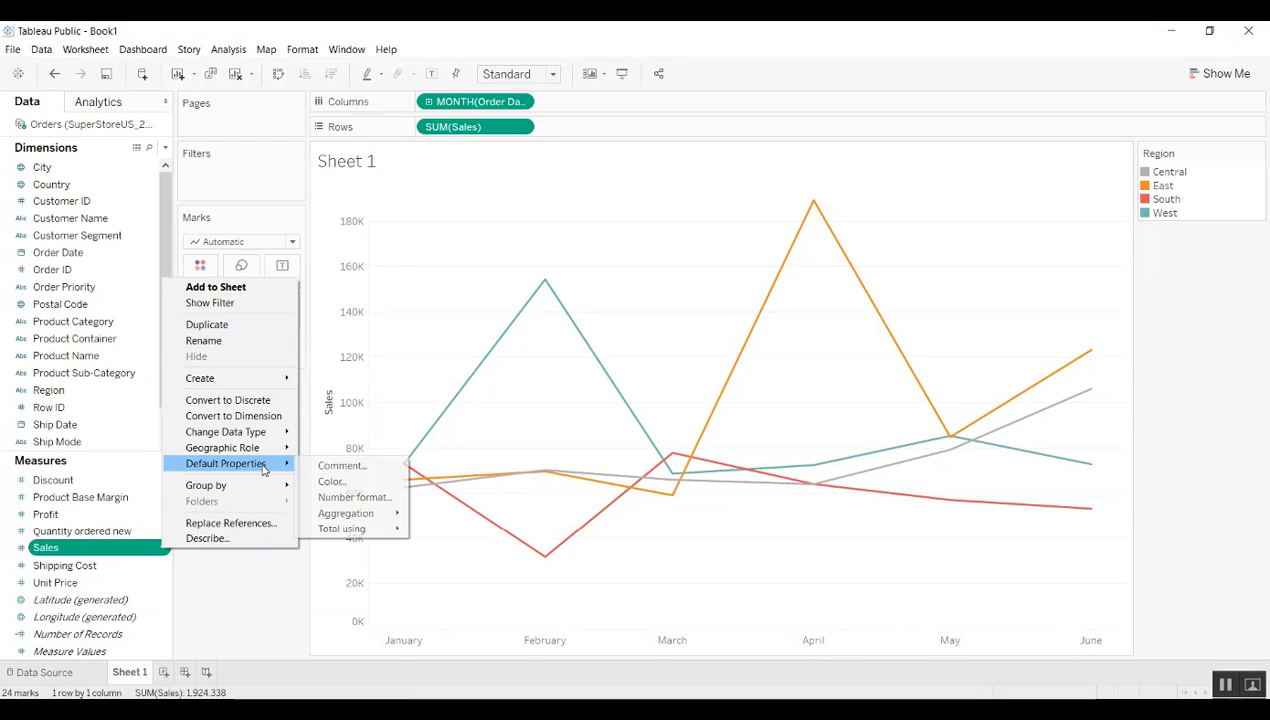
pyautogui.click(385, 498)
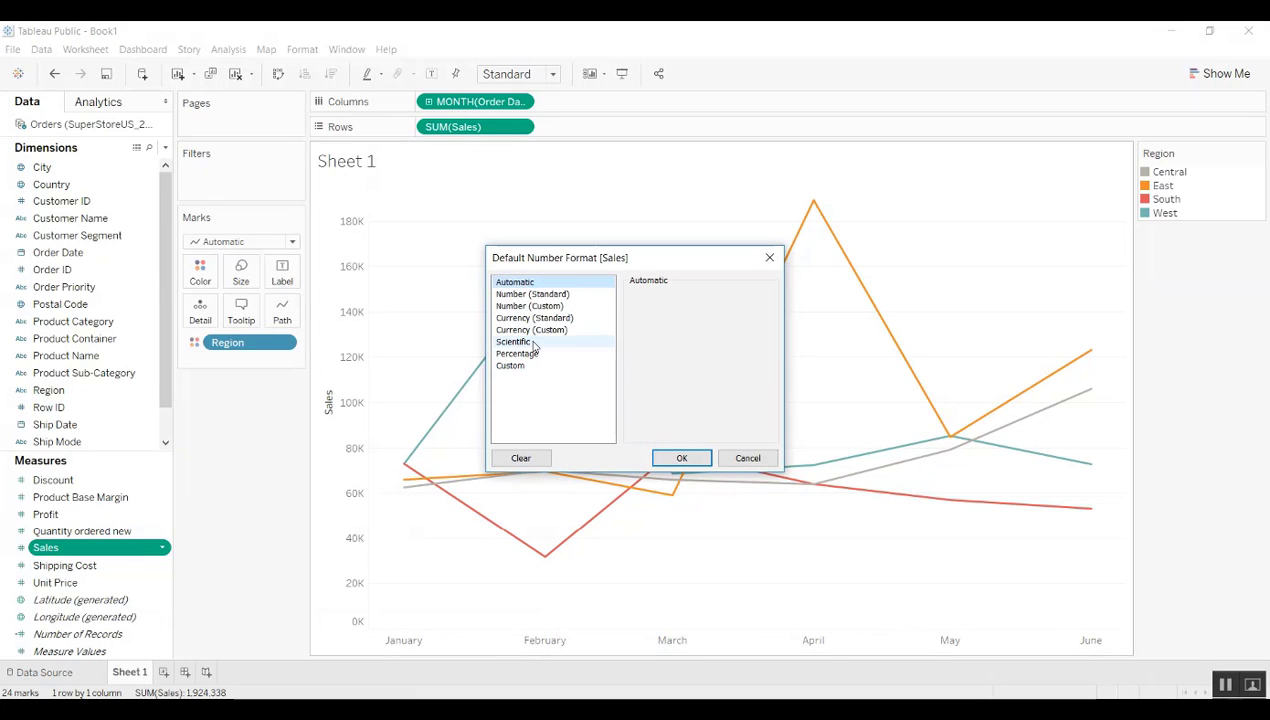
pyautogui.click(530, 330)
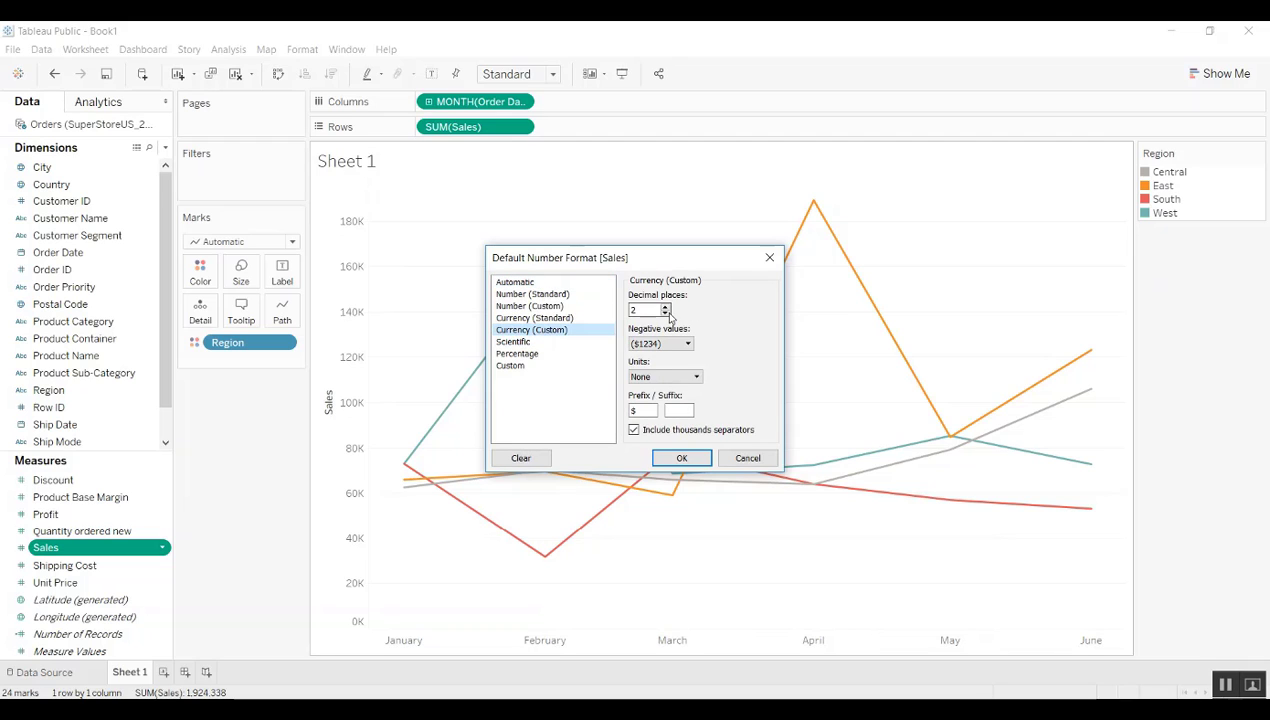
pyautogui.click(684, 458)
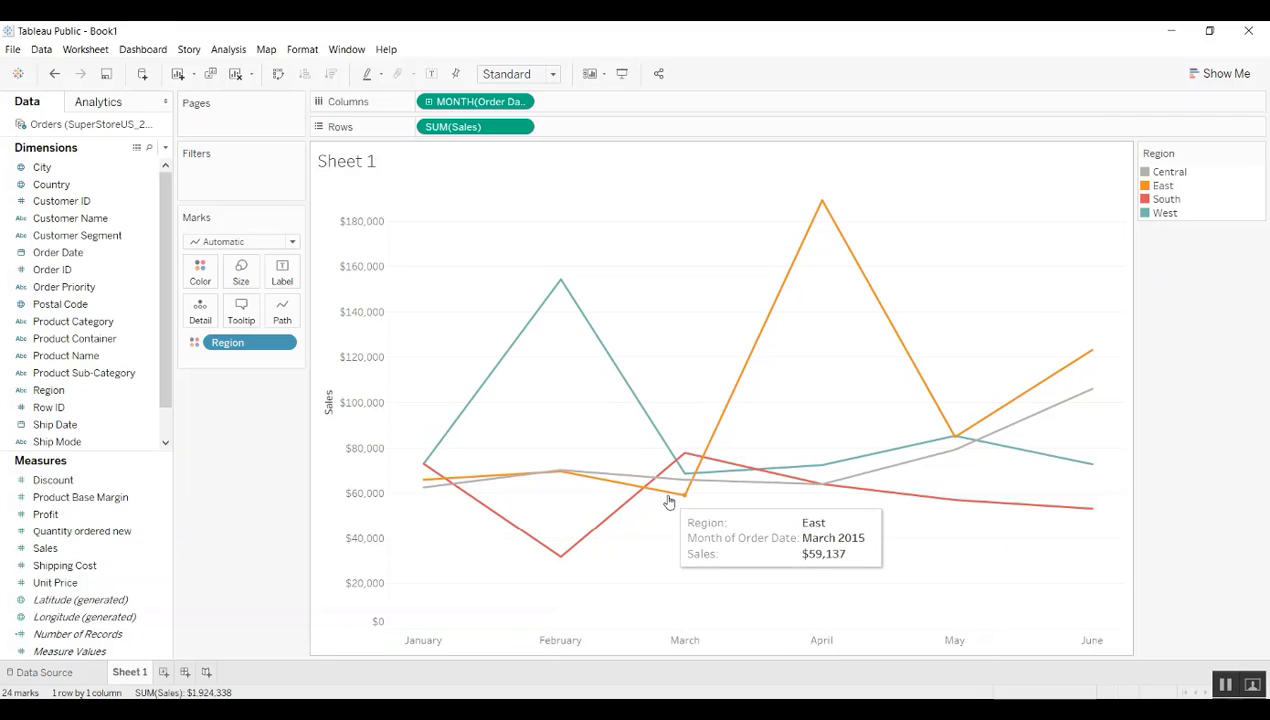
pyautogui.moveTo(567, 292)
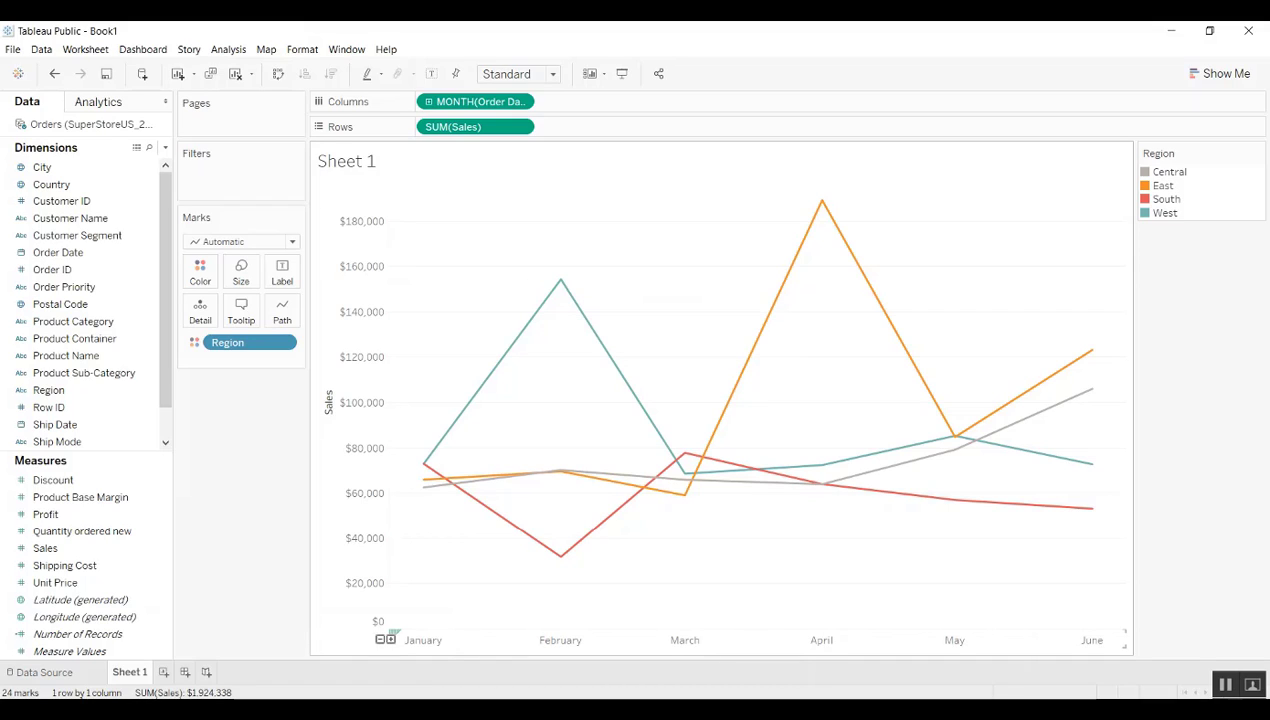
# Rename the Sheet 1 worksheet as "Sales by Month".
pyautogui.doubleClick(125, 672)
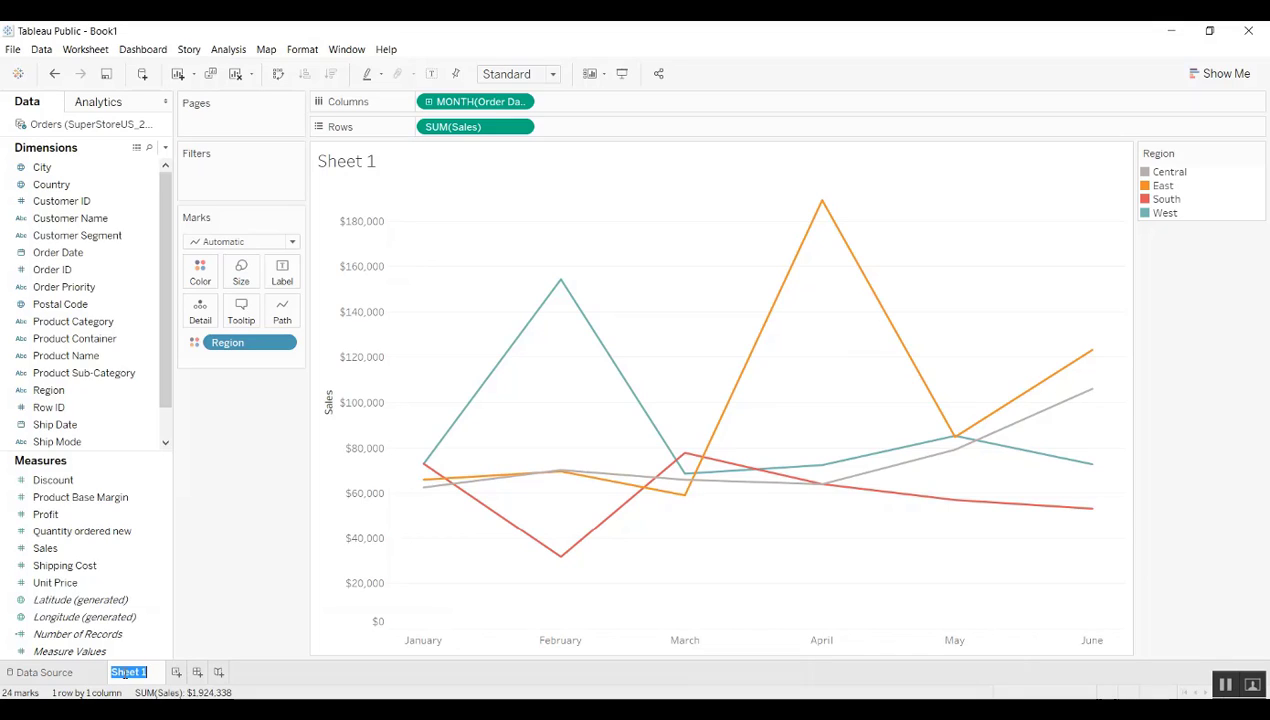
pyautogui.write('S')
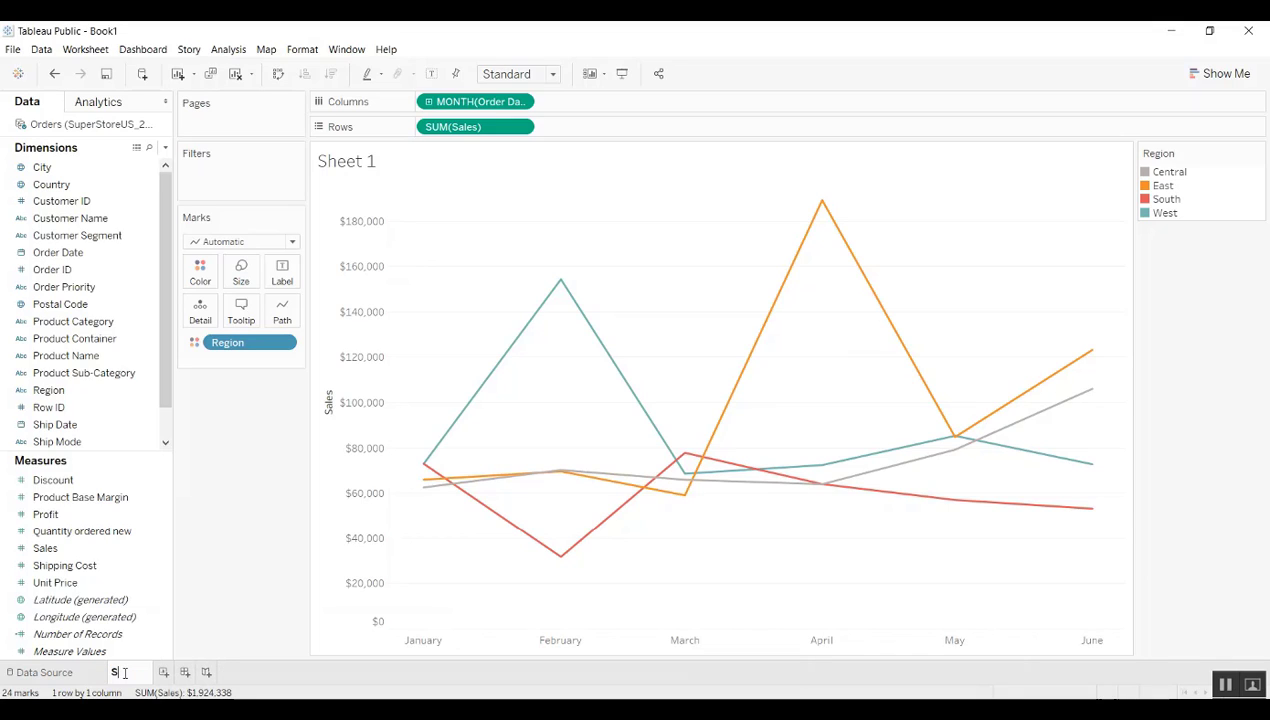
pyautogui.write('ales')
pyautogui.press('Return')
pyautogui.write('by Month')
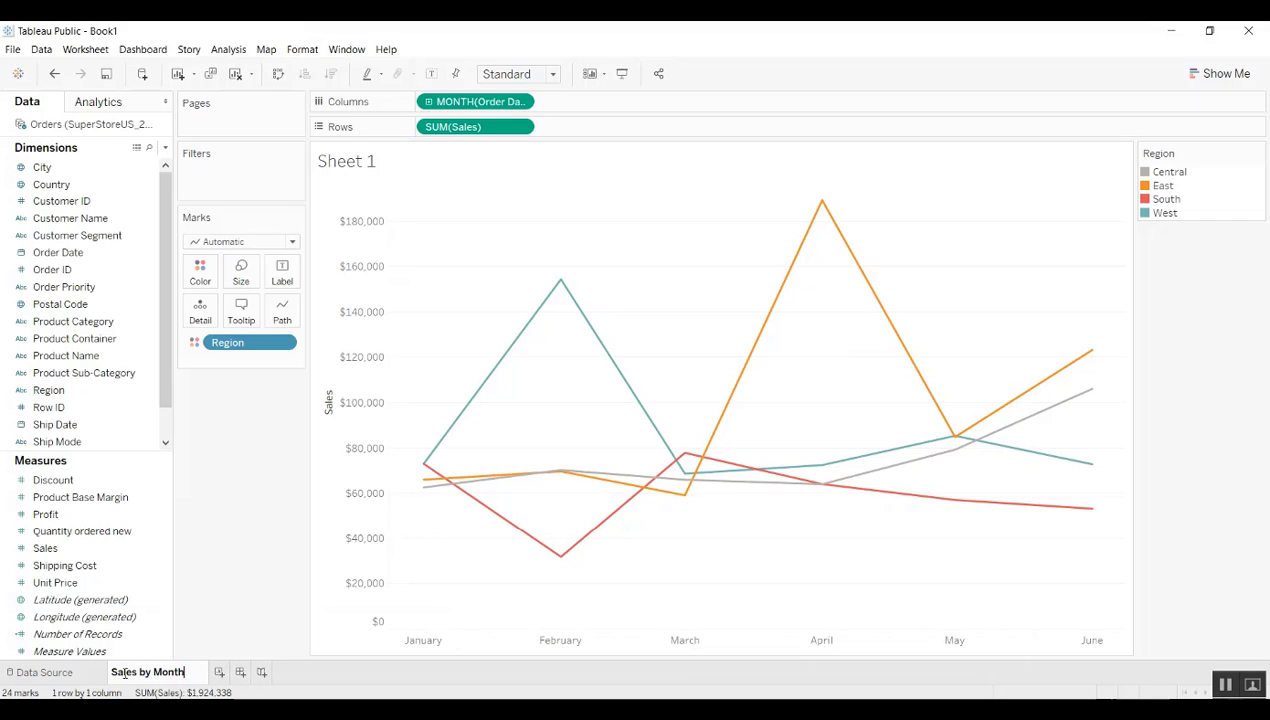
pyautogui.press('Return')
pyautogui.press('Return')
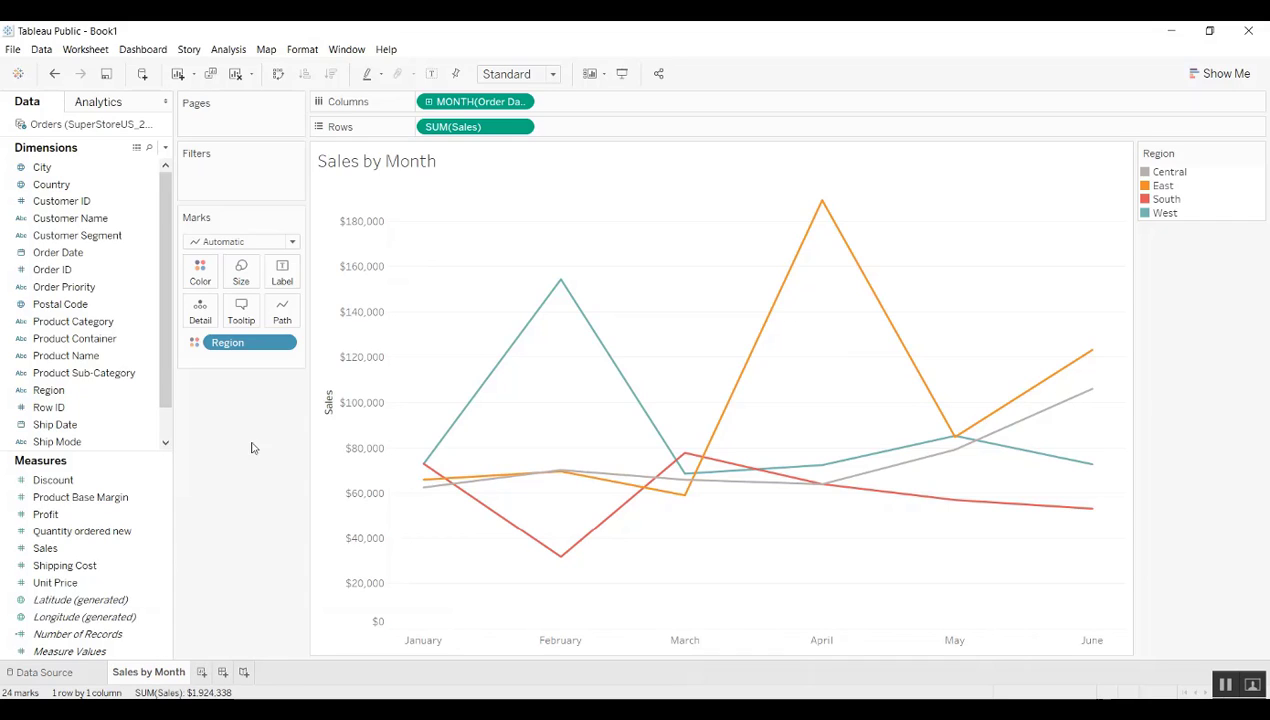
# Show mark labels on the sales lines for only the most recent points.
pyautogui.click(280, 277)
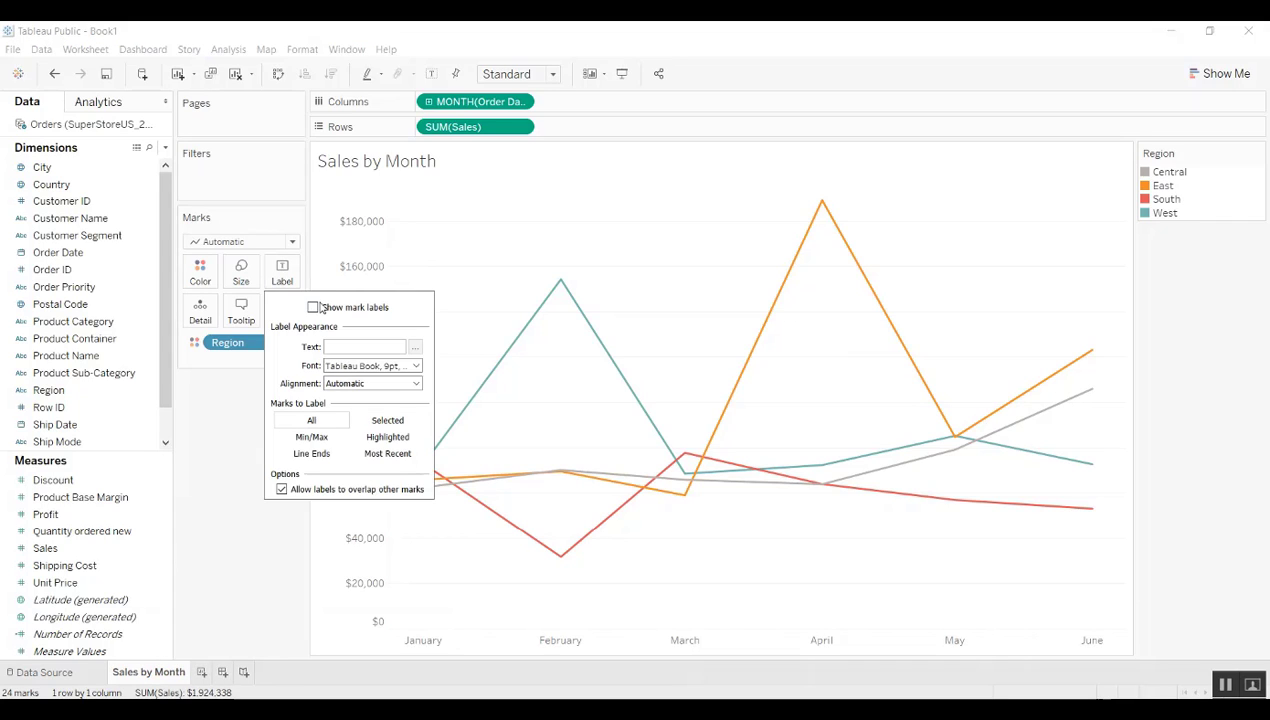
pyautogui.click(313, 308)
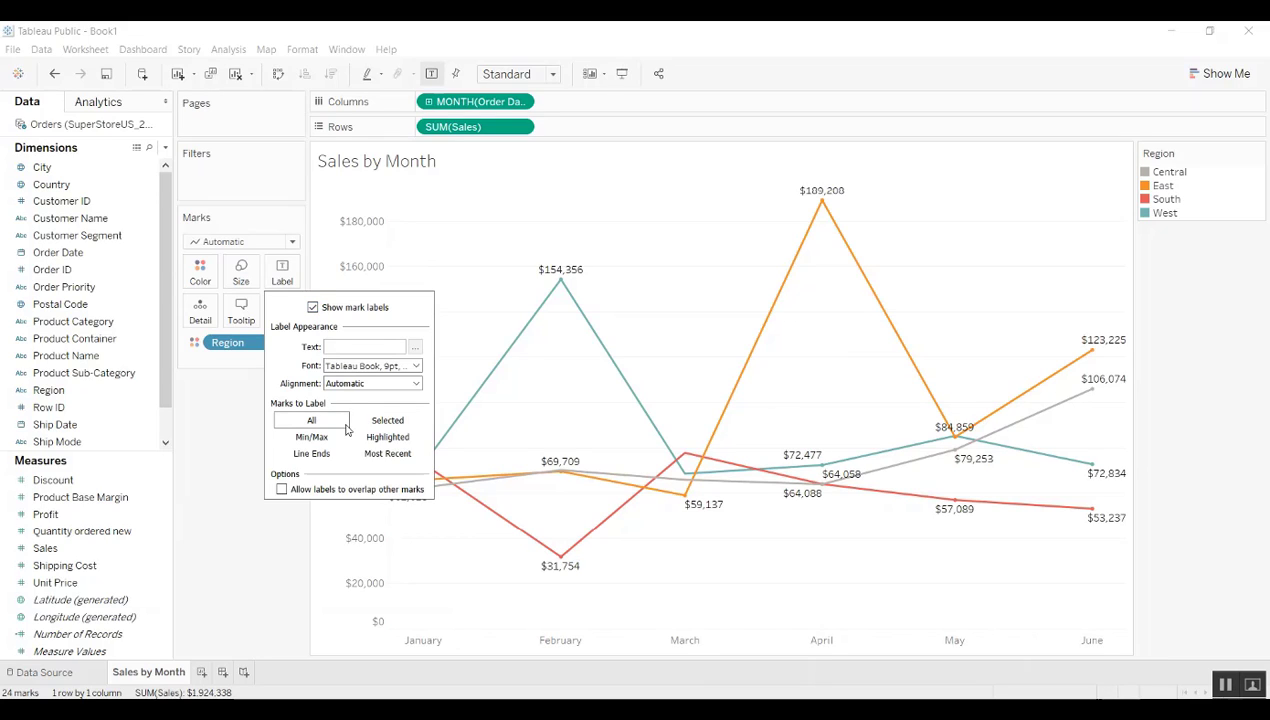
pyautogui.click(385, 454)
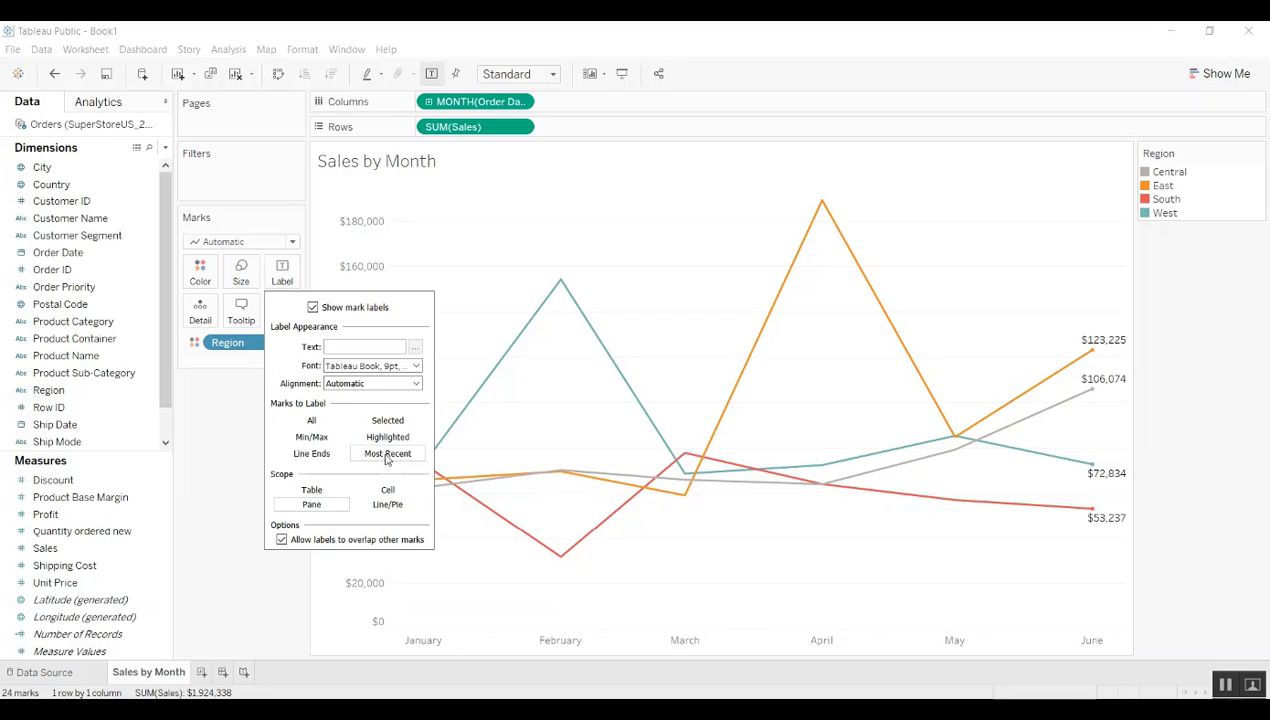
pyautogui.click(242, 472)
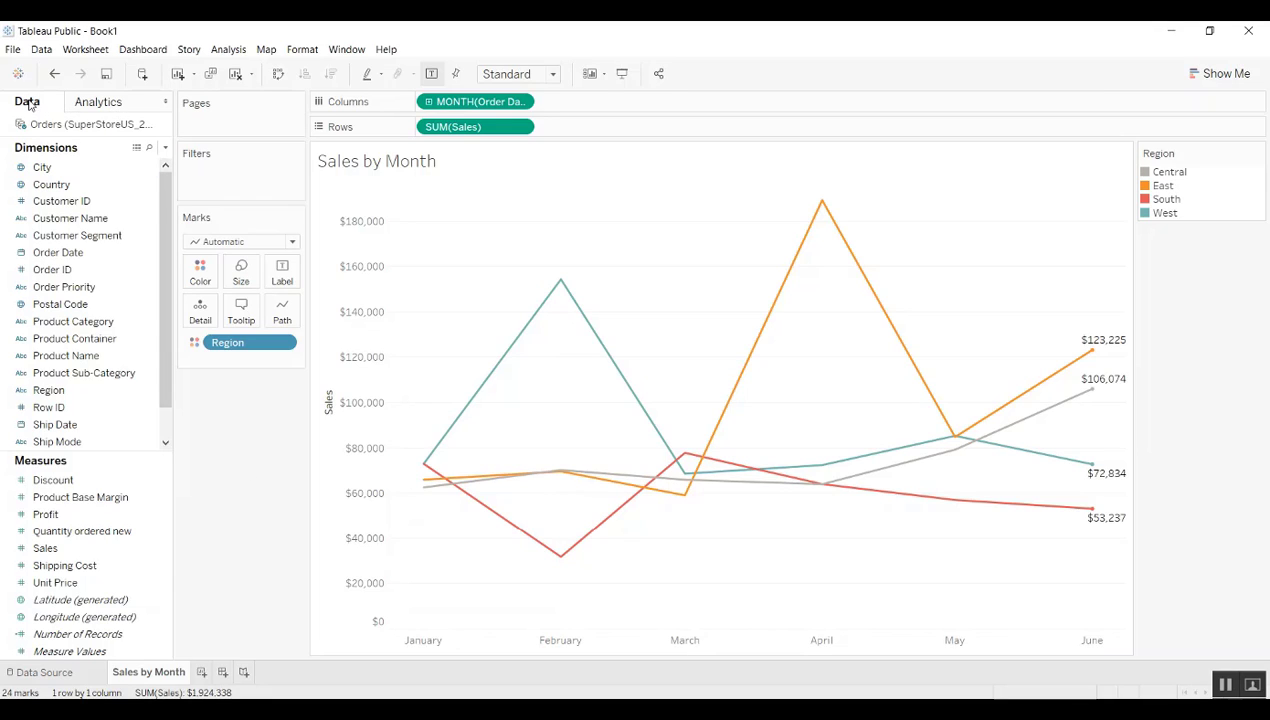
# Add an average SUM(Sales) reference line across the entire table with the custom label "Average Sales <Value>".
pyautogui.click(99, 104)
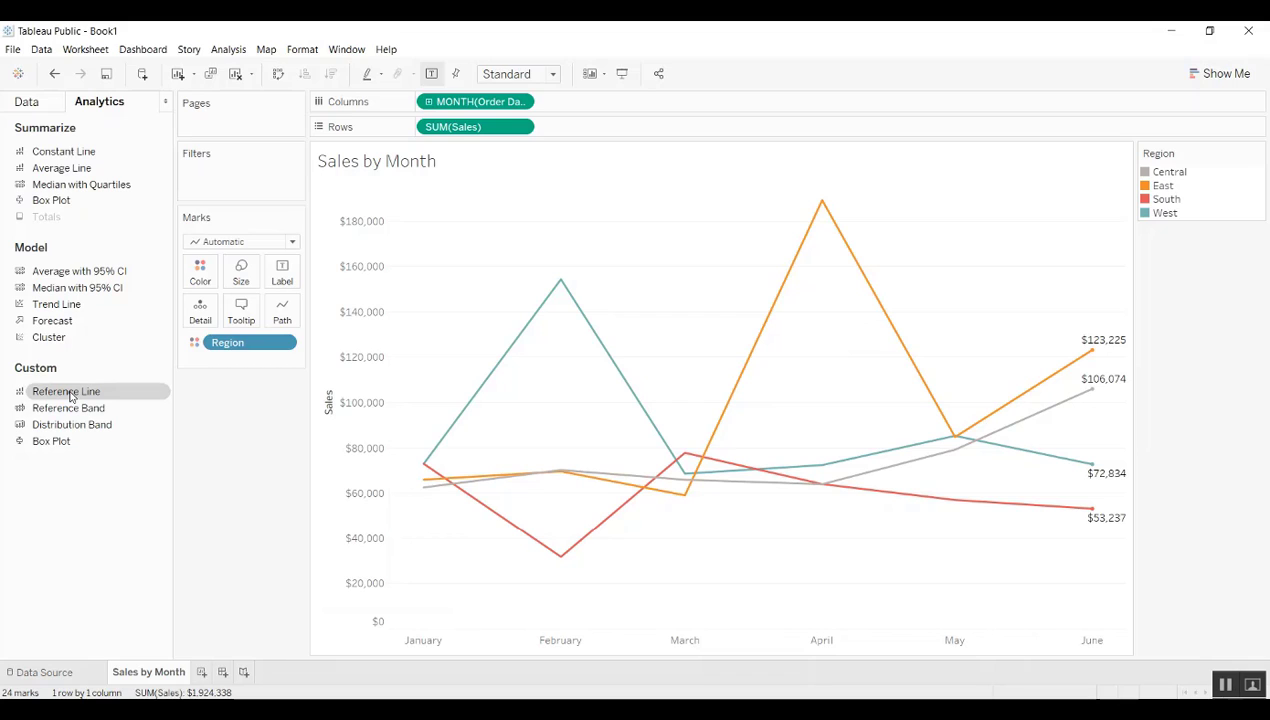
pyautogui.moveTo(70, 396); pyautogui.dragTo(444, 268)
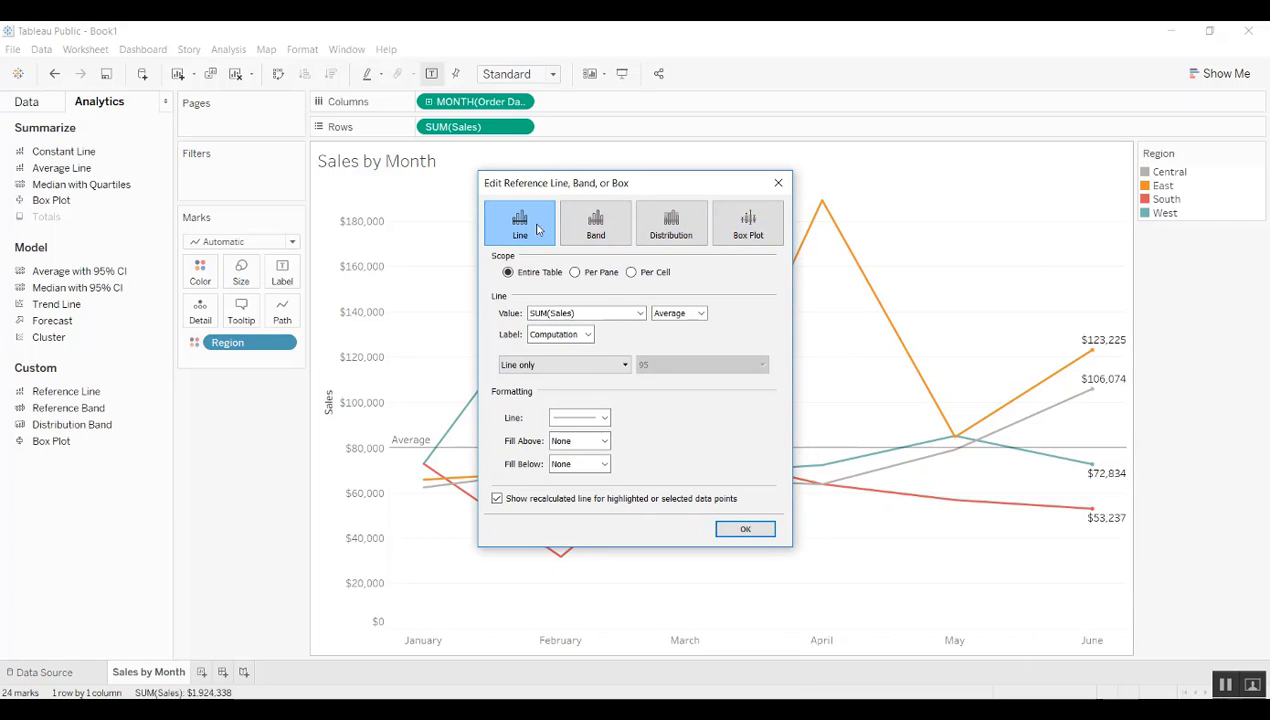
pyautogui.click(568, 334)
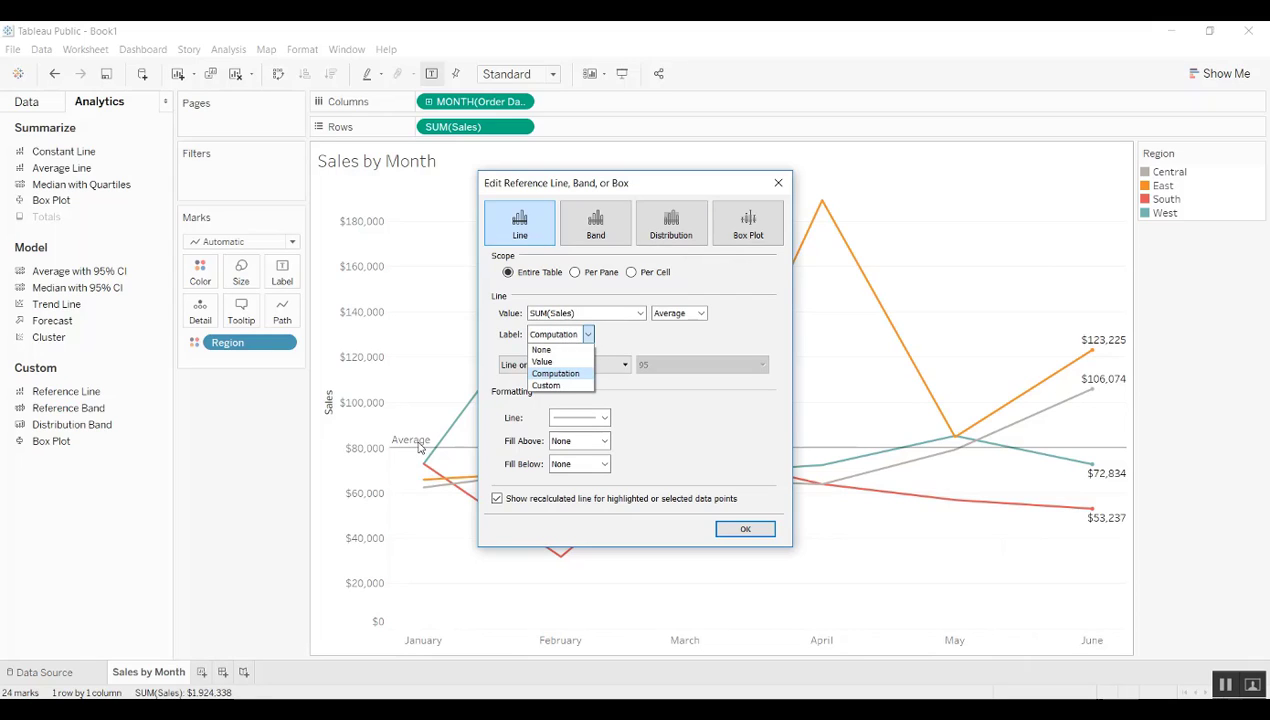
pyautogui.click(575, 387)
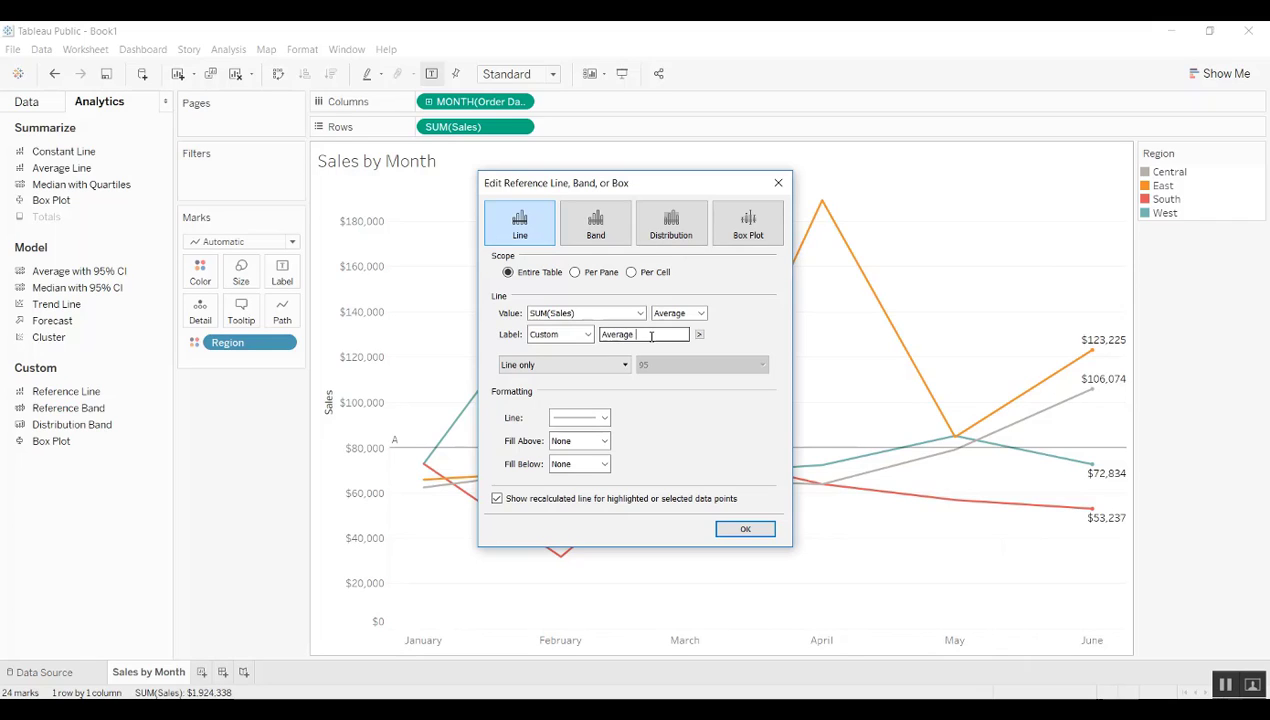
pyautogui.write('Average Sales')
pyautogui.click(699, 334)
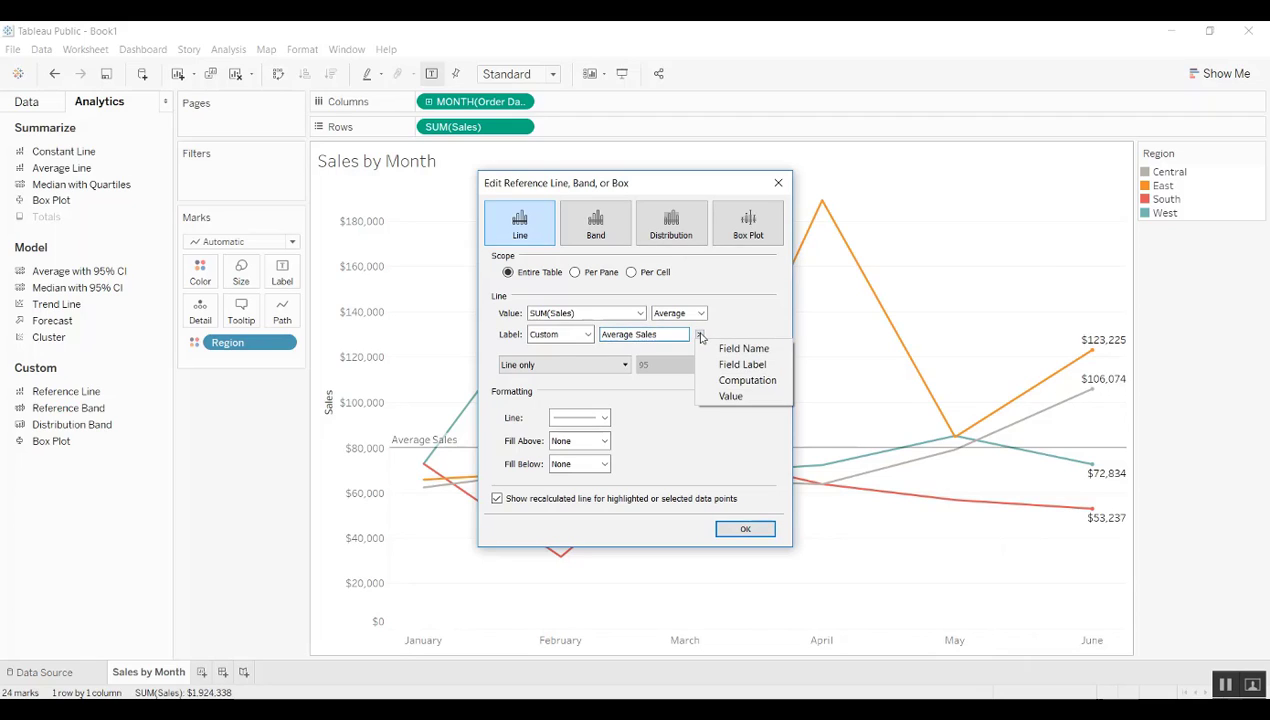
pyautogui.click(731, 396)
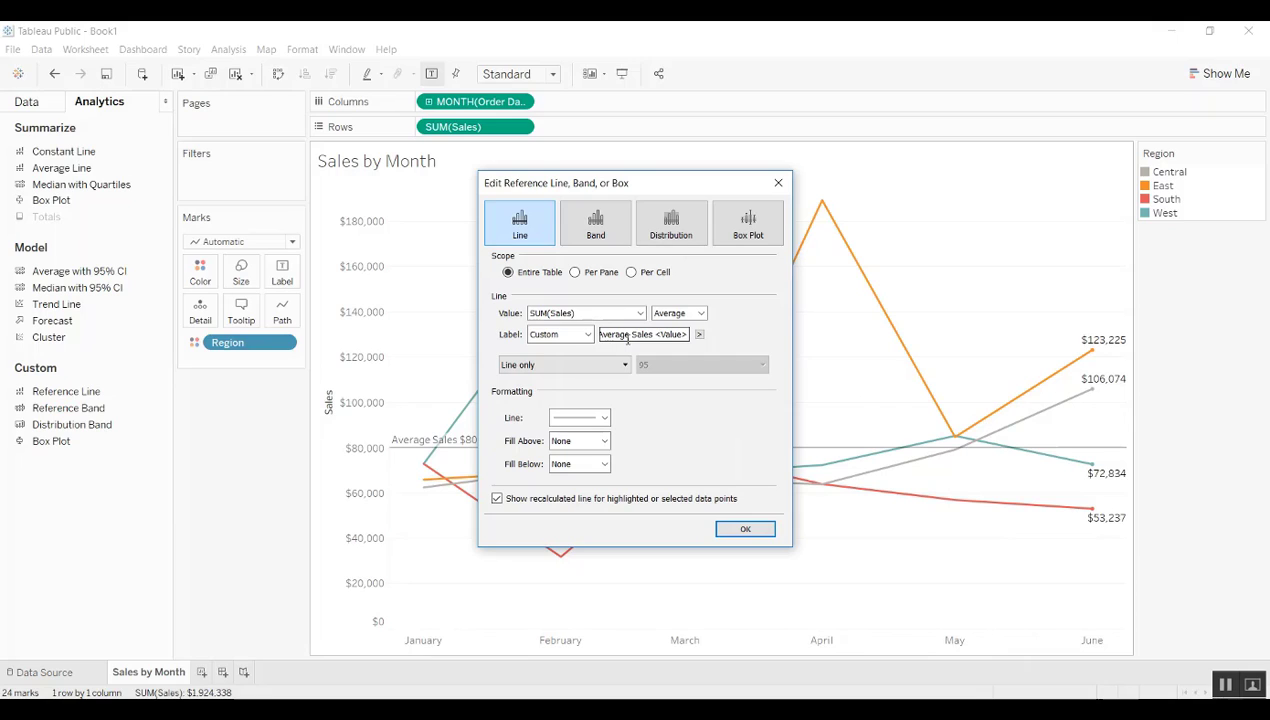
# Fill the area below the average reference line with light beige and apply the reference line settings.
pyautogui.click(605, 464)
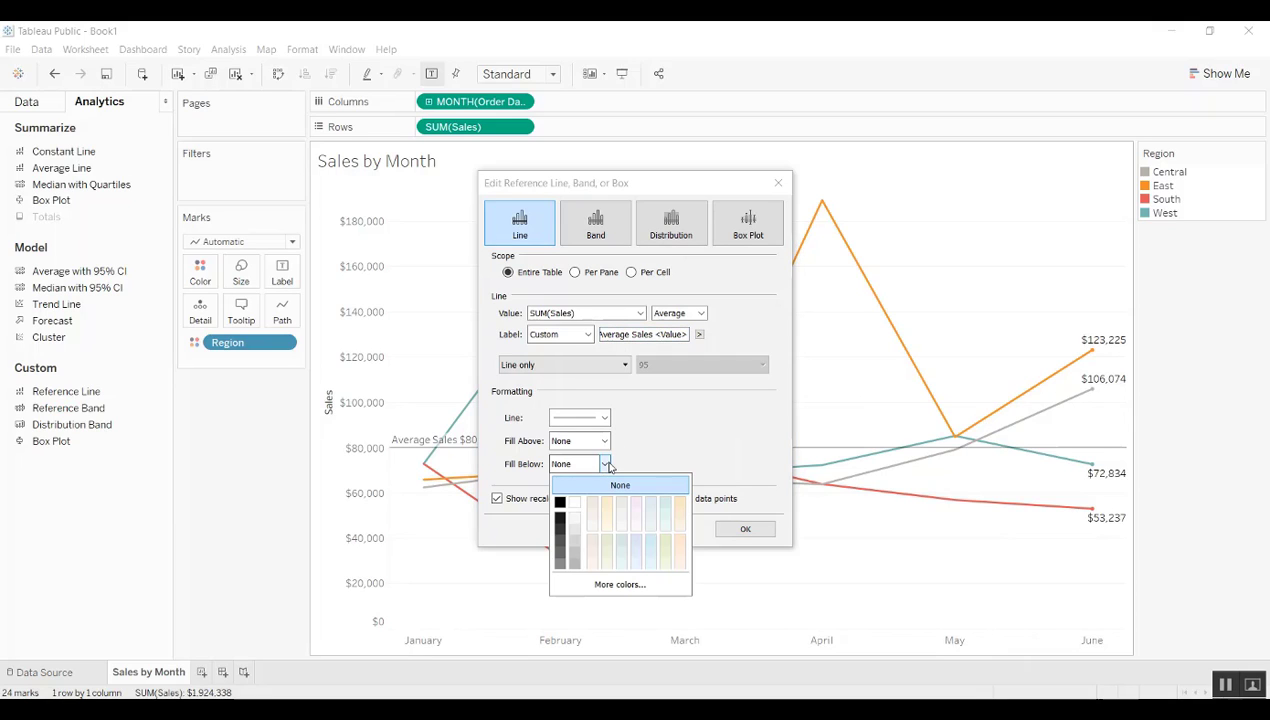
pyautogui.click(678, 513)
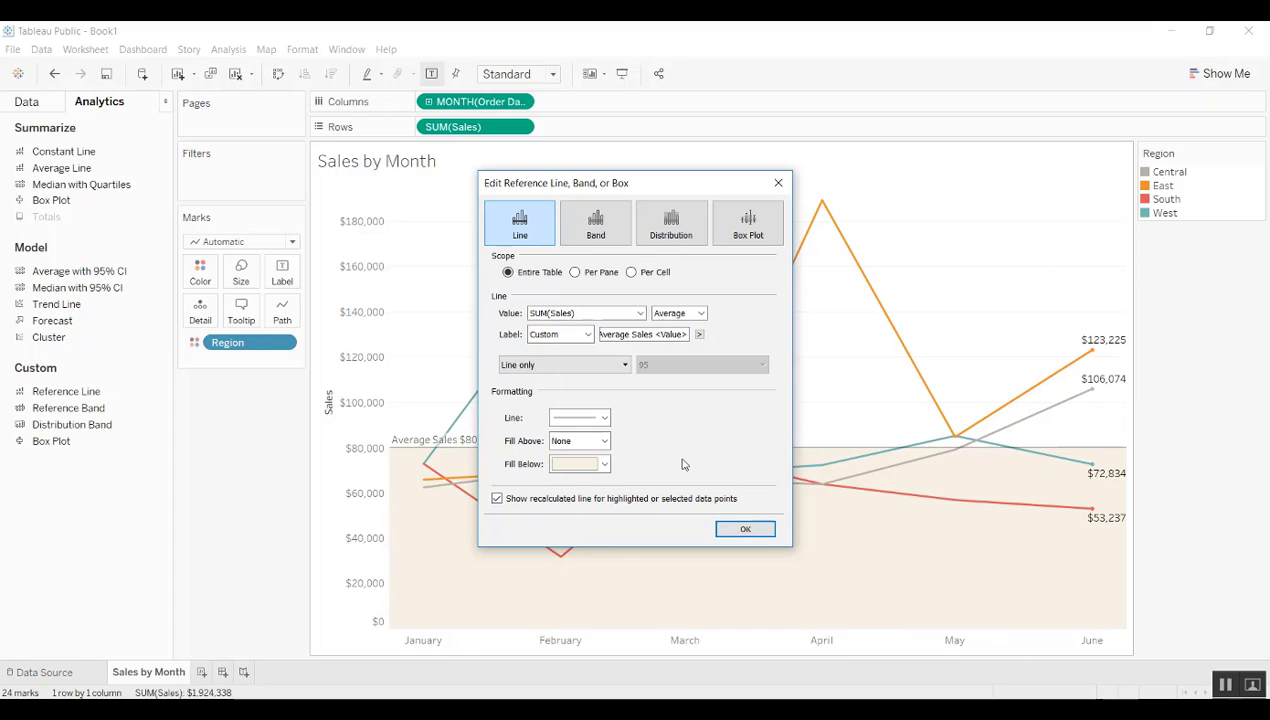
pyautogui.click(745, 530)
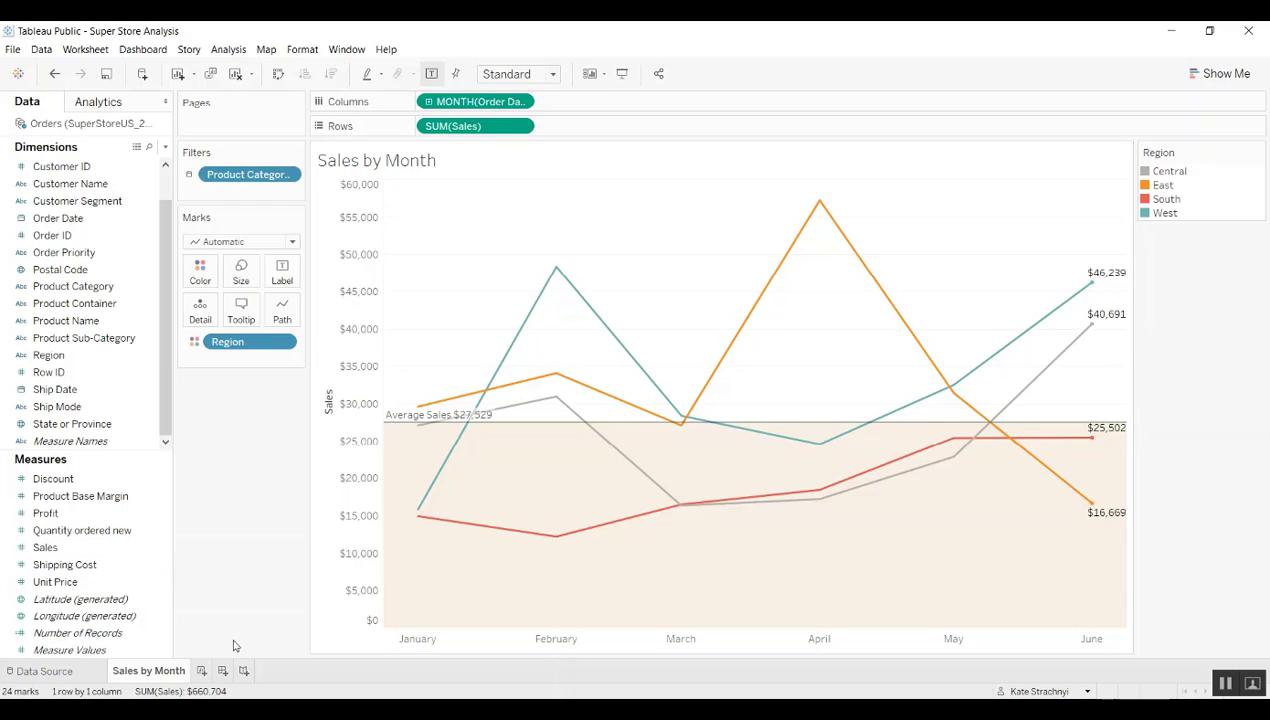
# Add a new worksheet and name it "Profit by State".
pyautogui.click(202, 671)
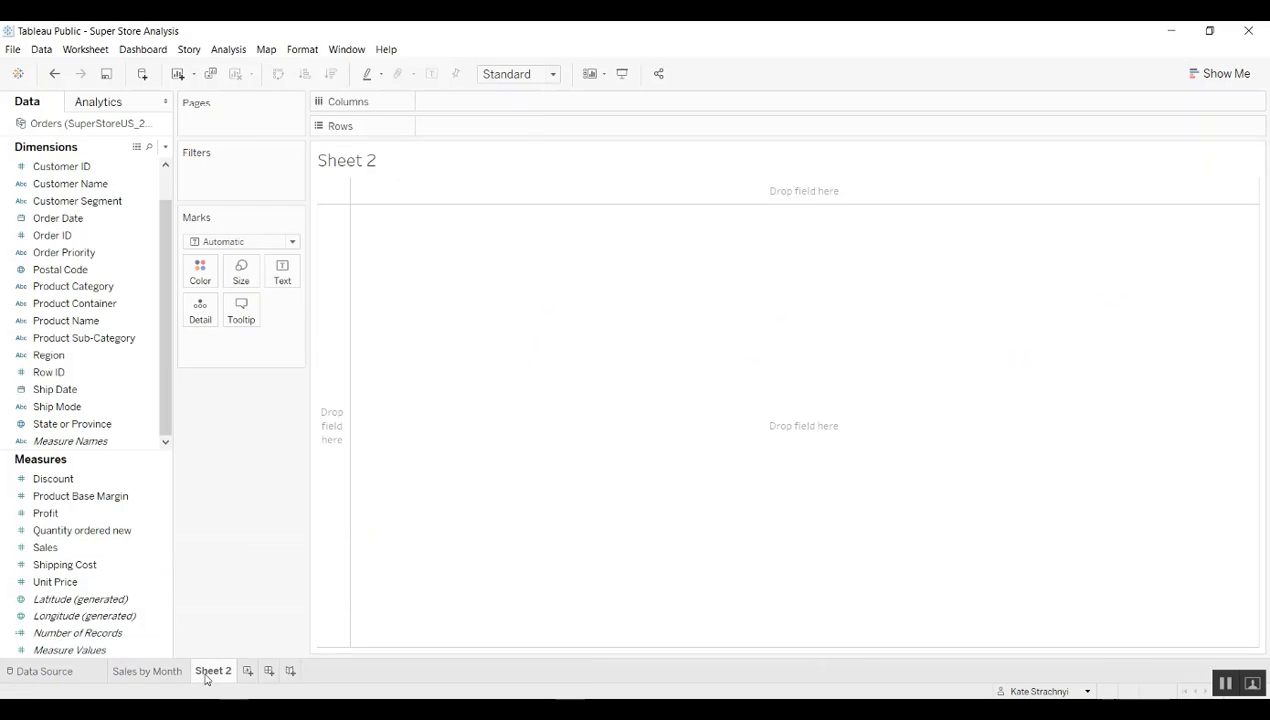
pyautogui.doubleClick(206, 674)
pyautogui.write('P')
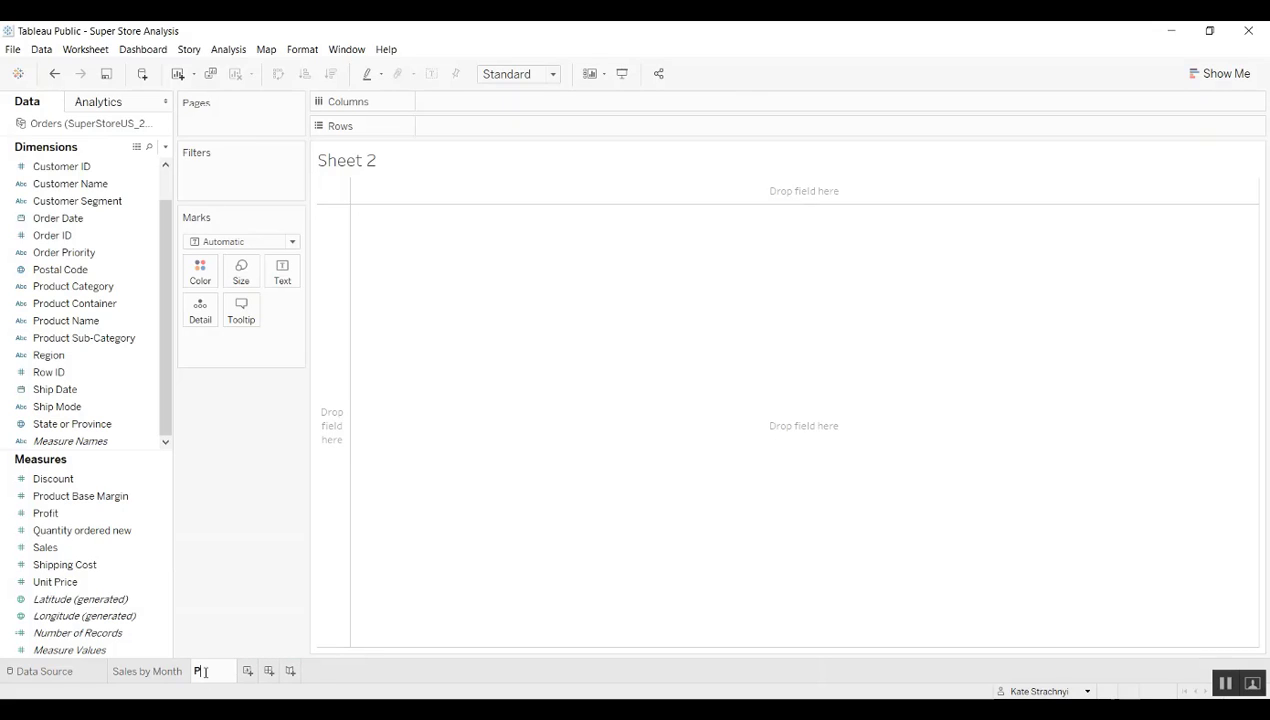
pyautogui.write('rofit by State')
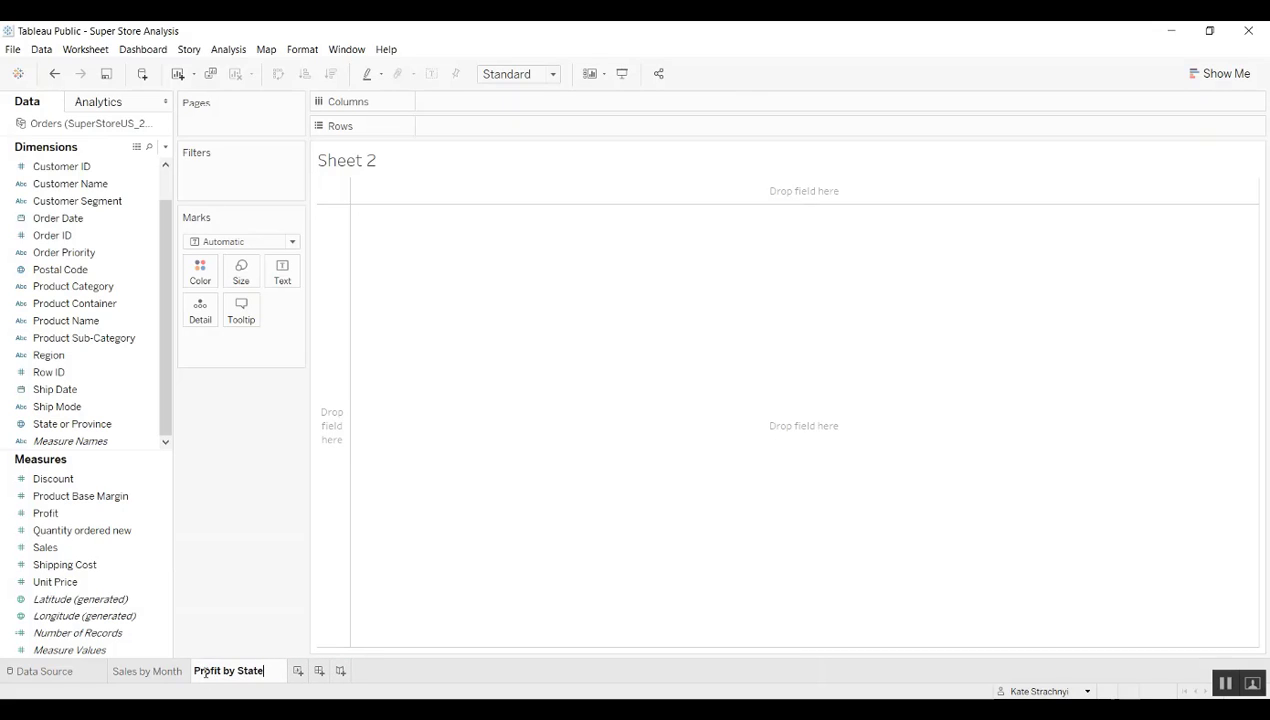
pyautogui.click(222, 576)
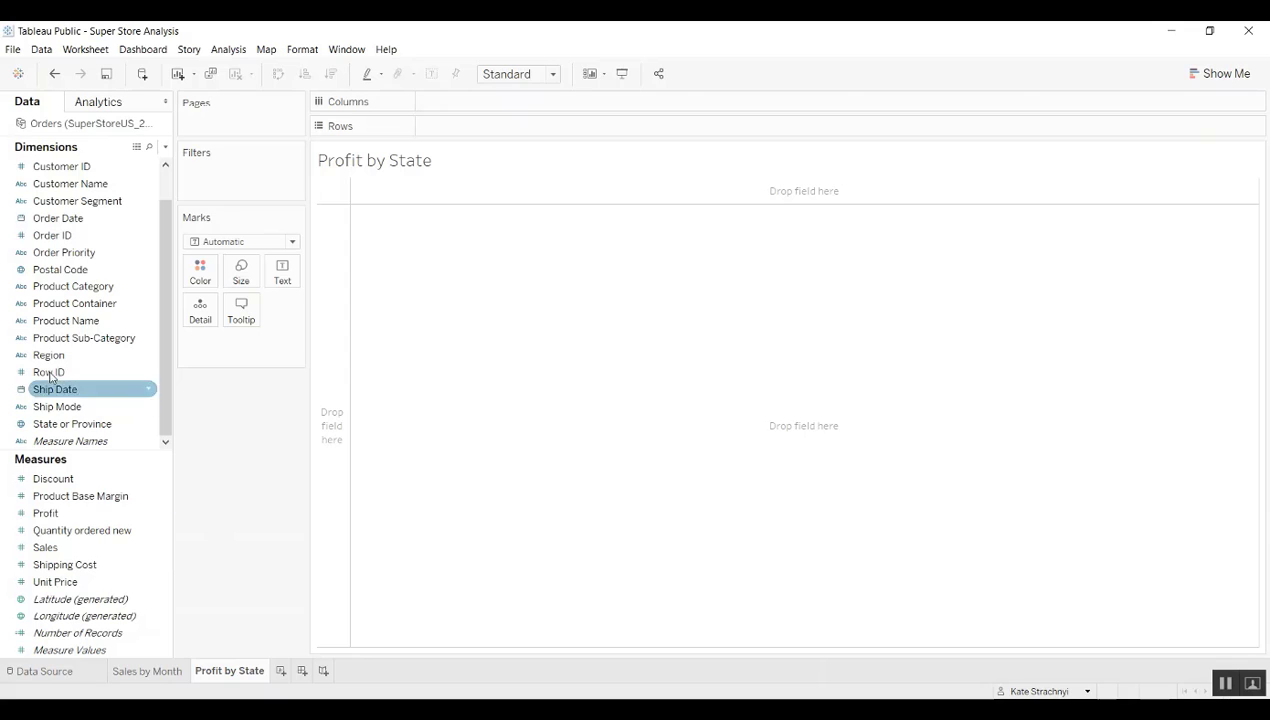
# Plot Profit by State or Province as a filled map.
pyautogui.click(79, 427)
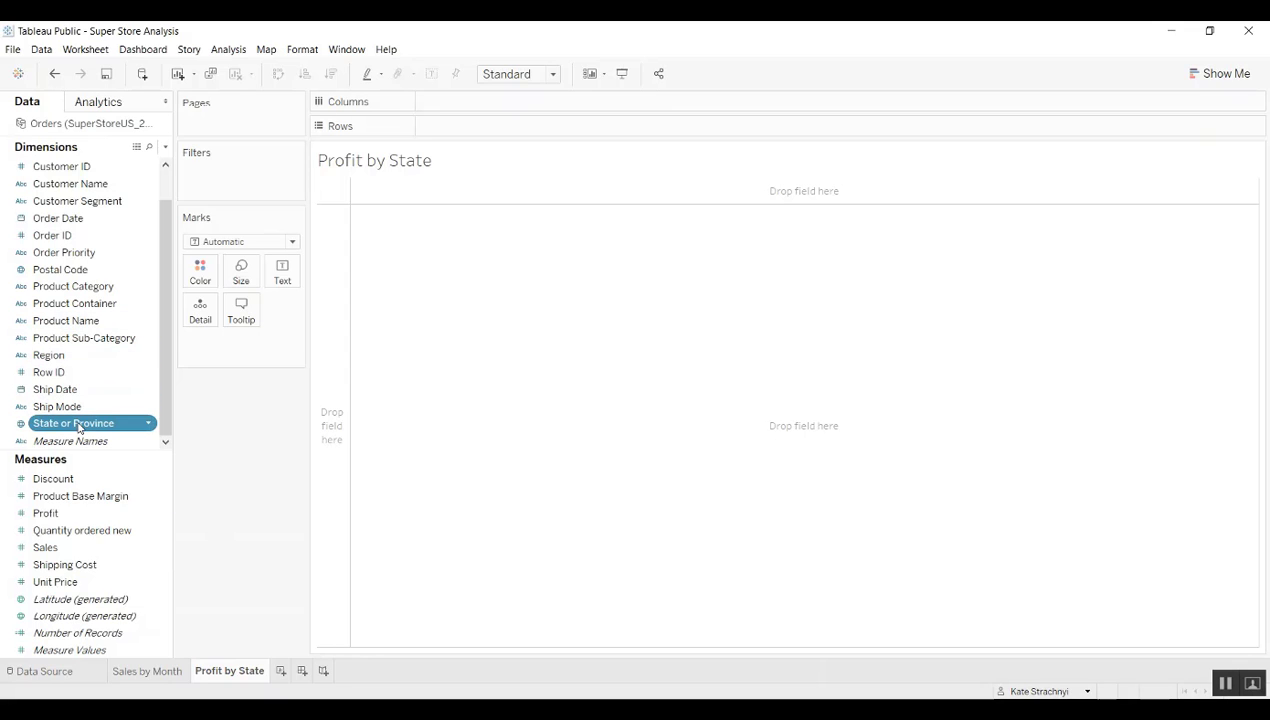
pyautogui.doubleClick(75, 423)
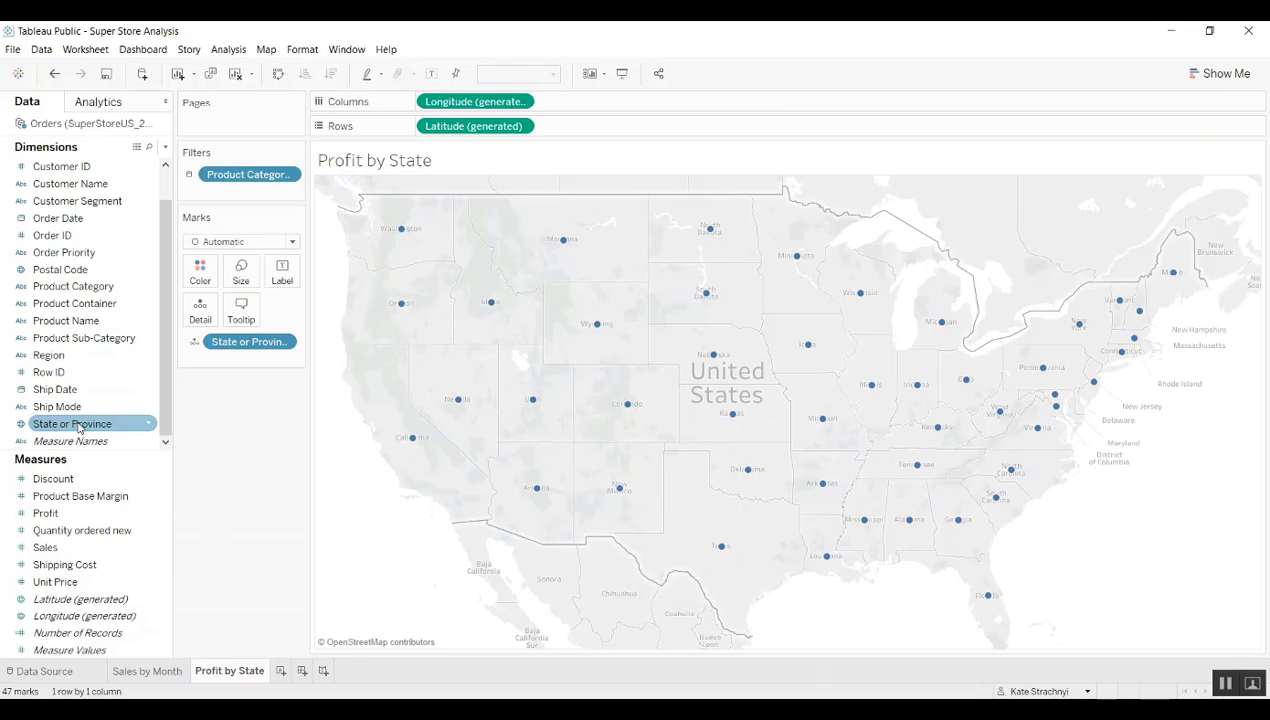
pyautogui.click(55, 514)
pyautogui.doubleClick(55, 514)
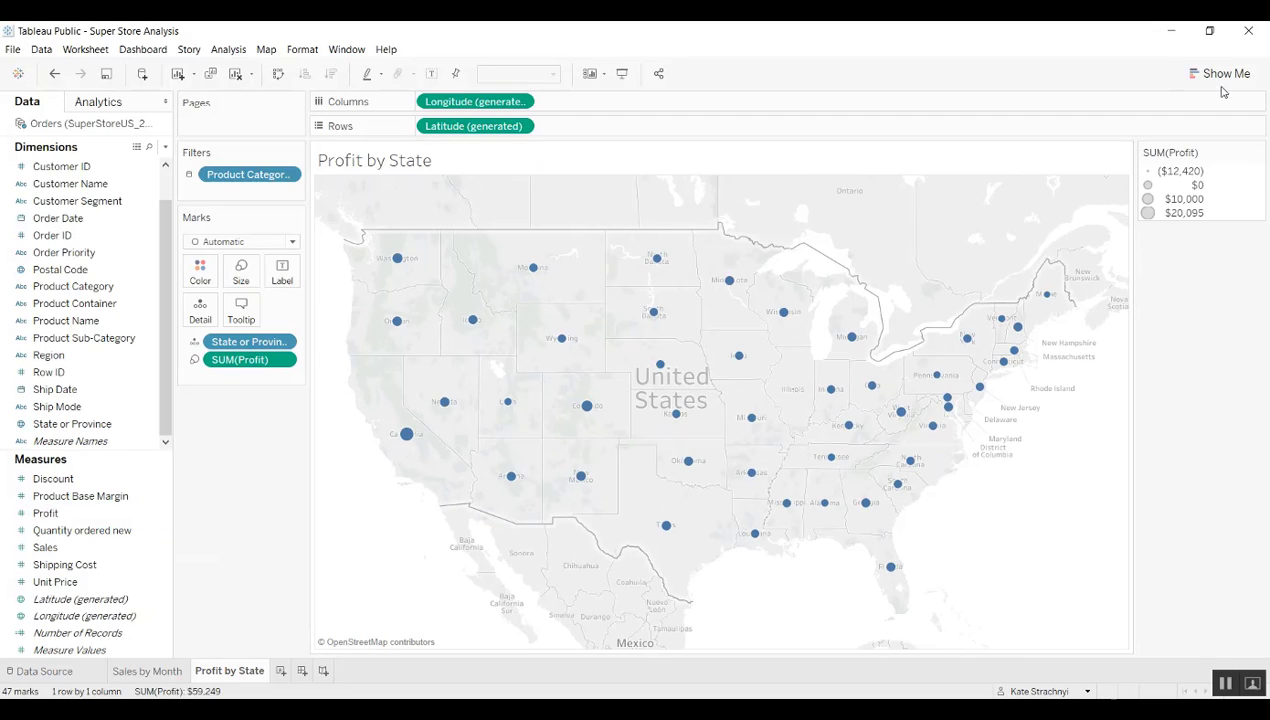
pyautogui.click(1219, 82)
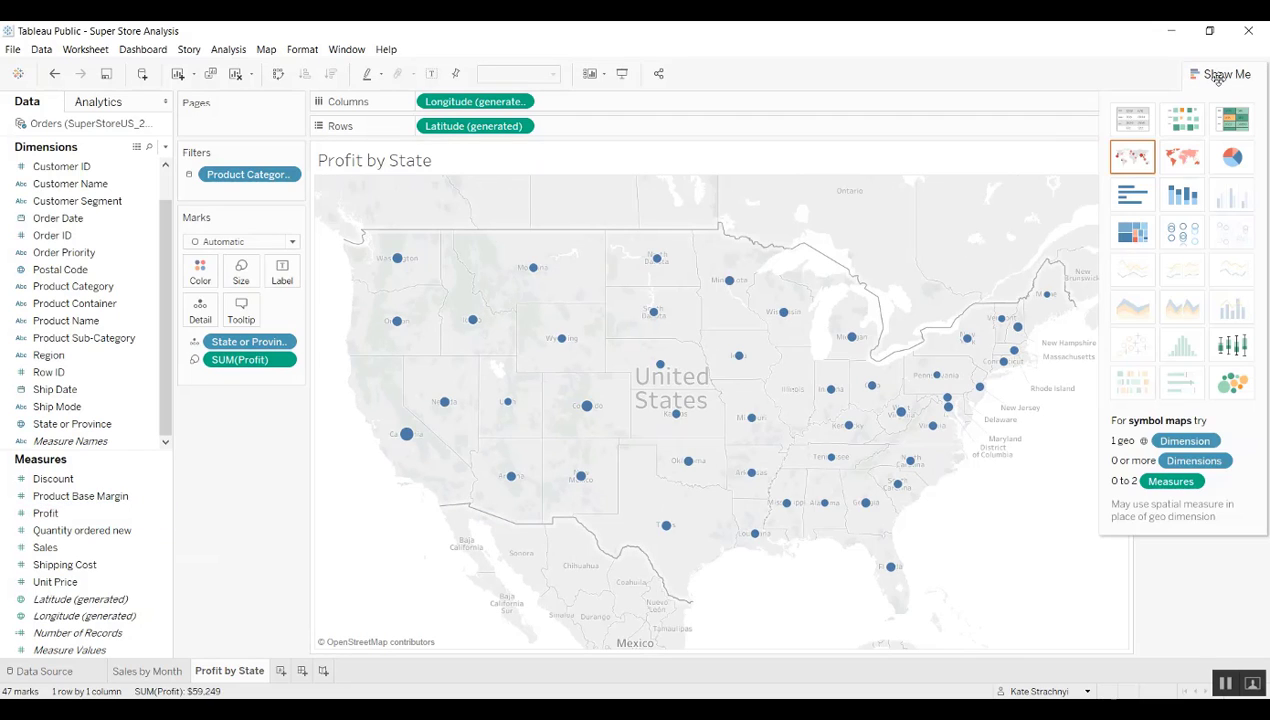
pyautogui.click(1184, 162)
# Label each state on the map with its State or Province name and Profit, and hide the chart type chooser.
pyautogui.click(65, 566)
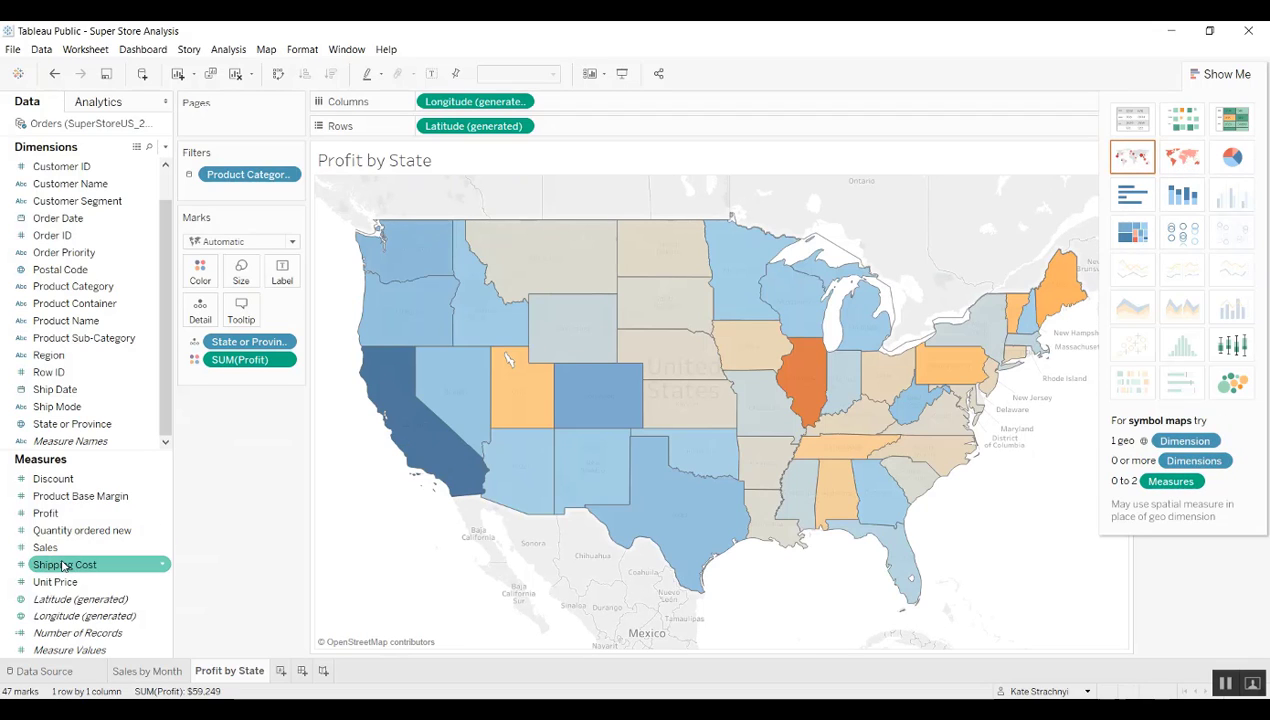
pyautogui.moveTo(65, 423); pyautogui.dragTo(281, 272)
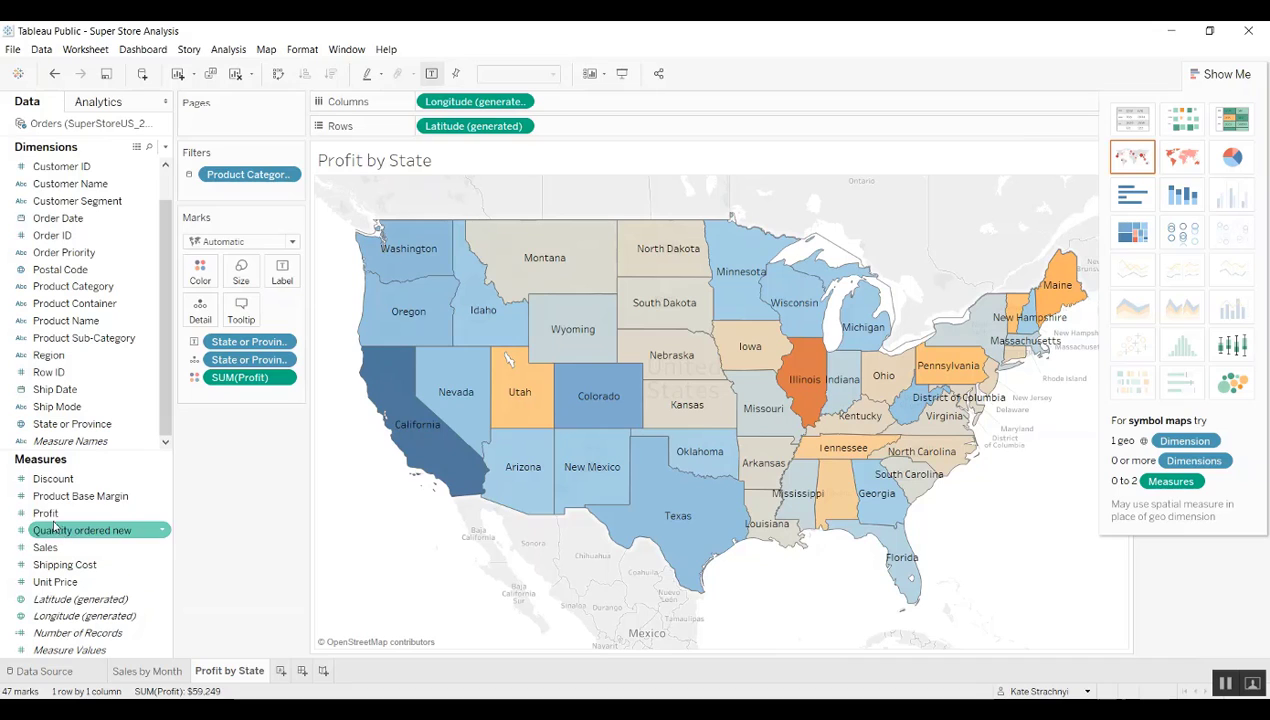
pyautogui.moveTo(50, 513); pyautogui.dragTo(277, 279)
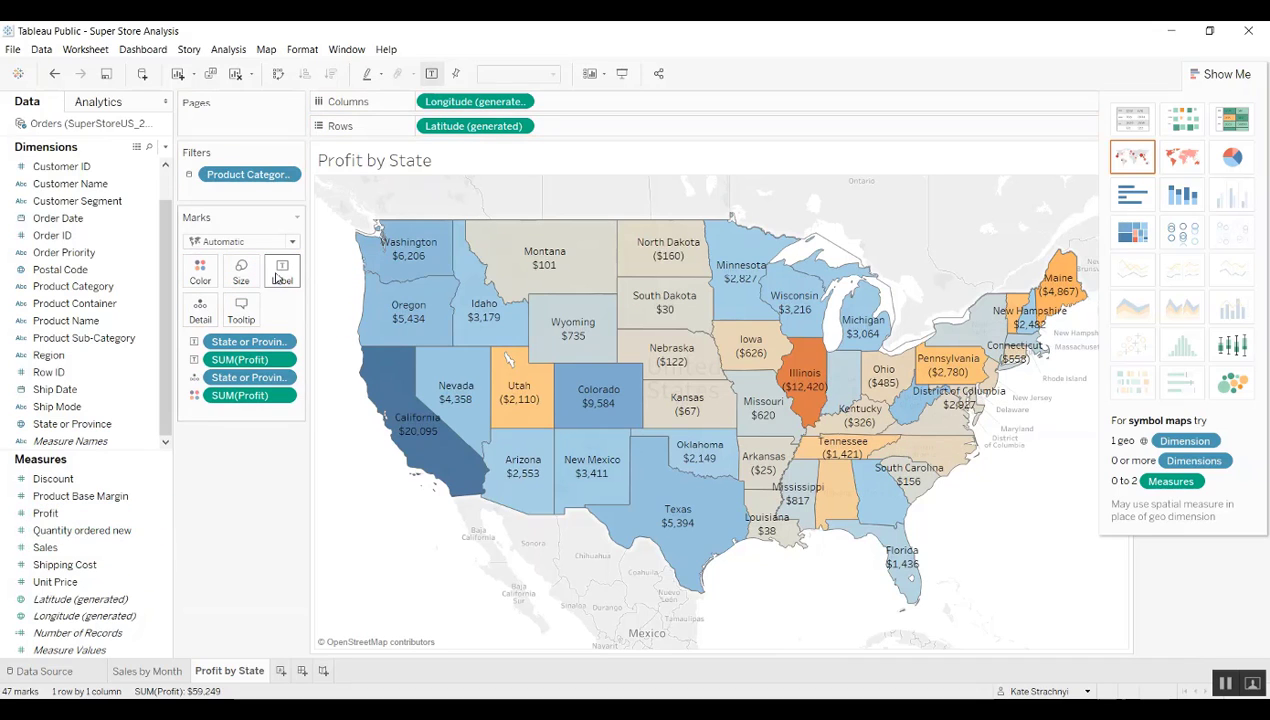
pyautogui.moveTo(770, 415)
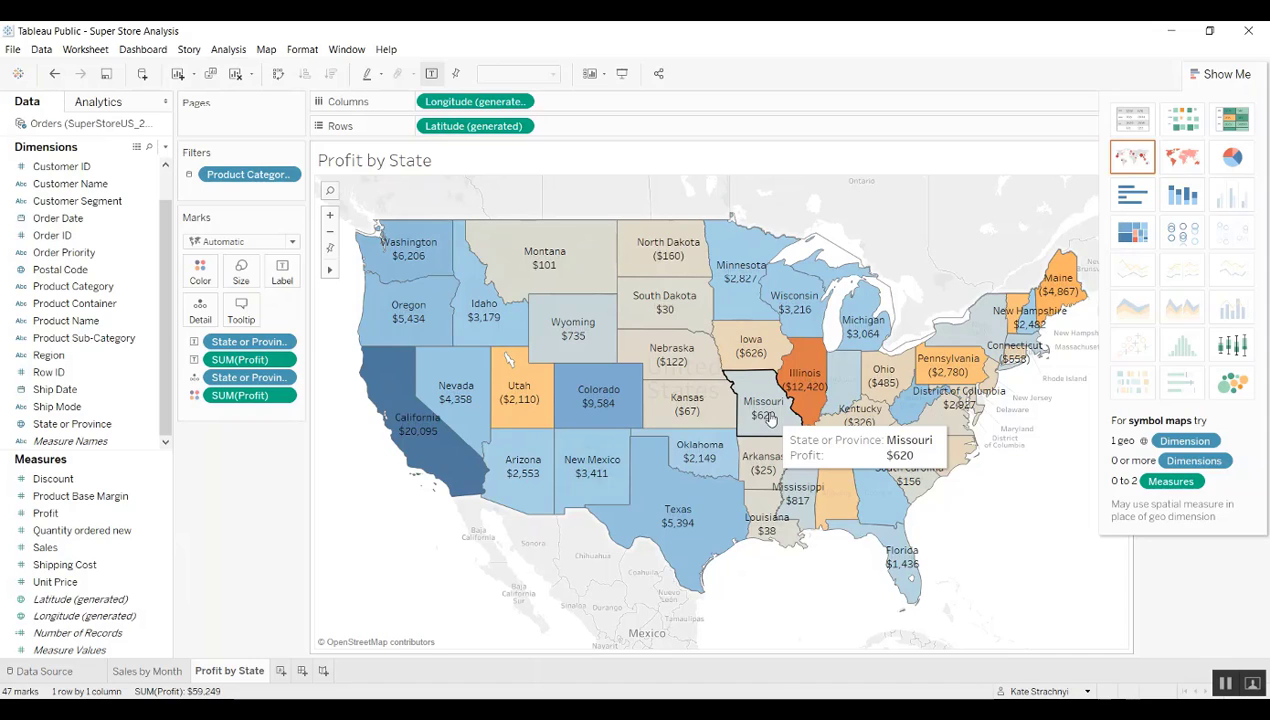
pyautogui.click(1215, 73)
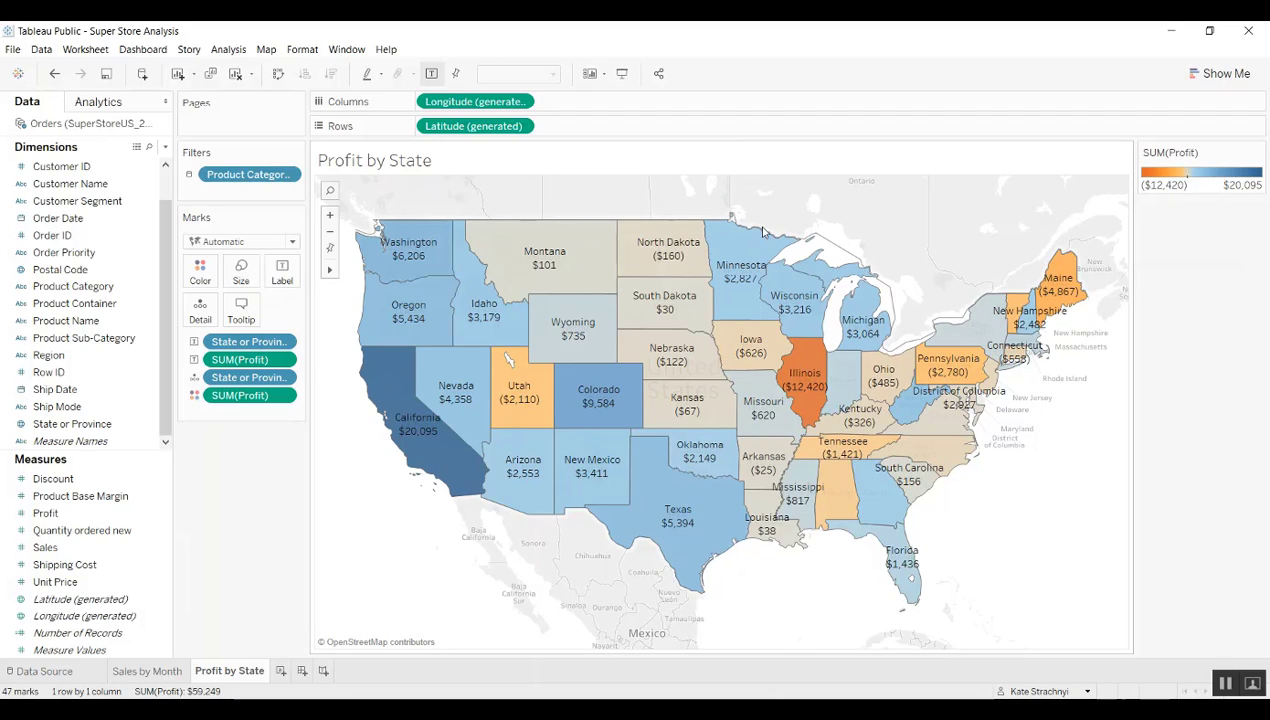
# Turn off the Base, Land Cover, Country/Region Borders and Names, and State/Province Borders and Names map layers.
pyautogui.click(266, 50)
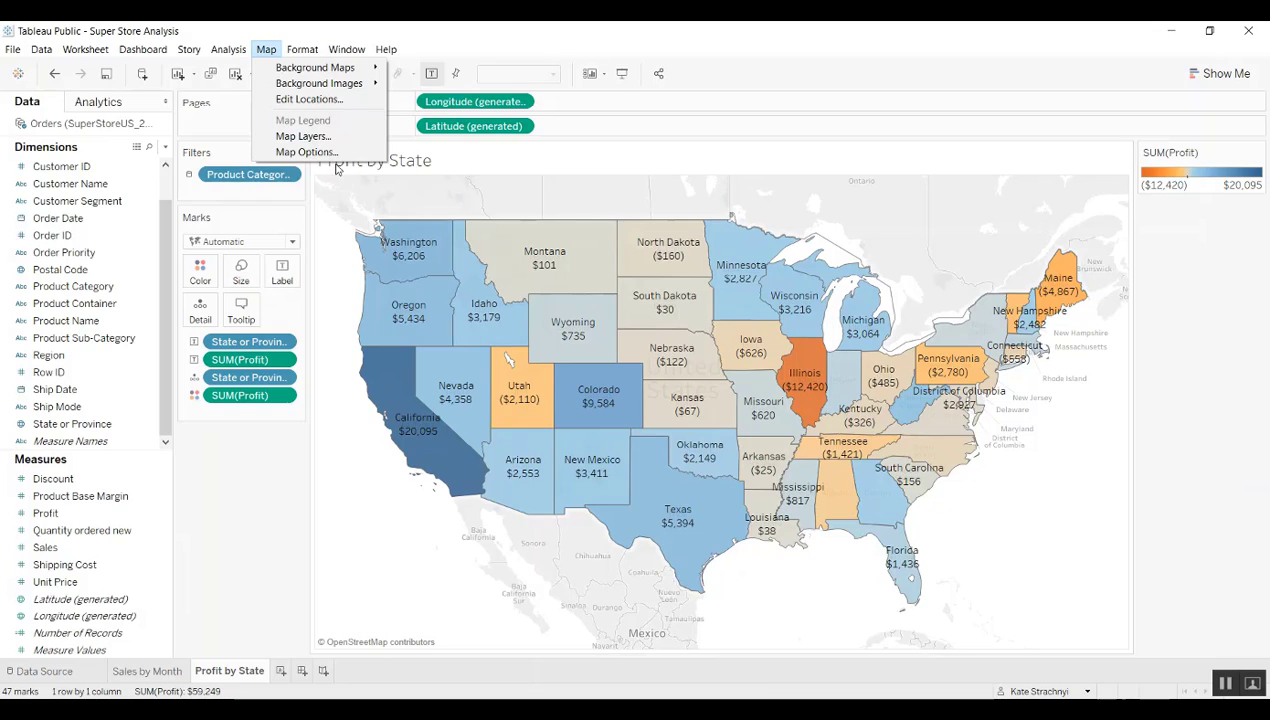
pyautogui.click(306, 152)
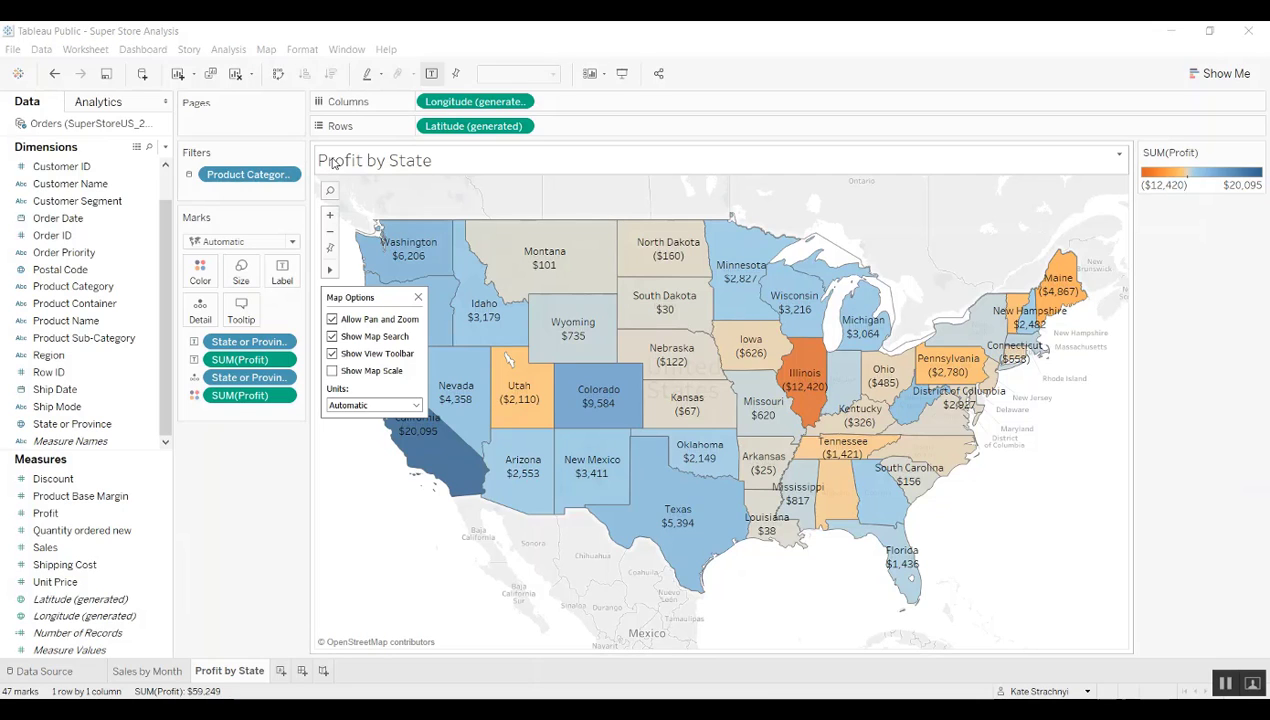
pyautogui.click(266, 49)
pyautogui.click(284, 137)
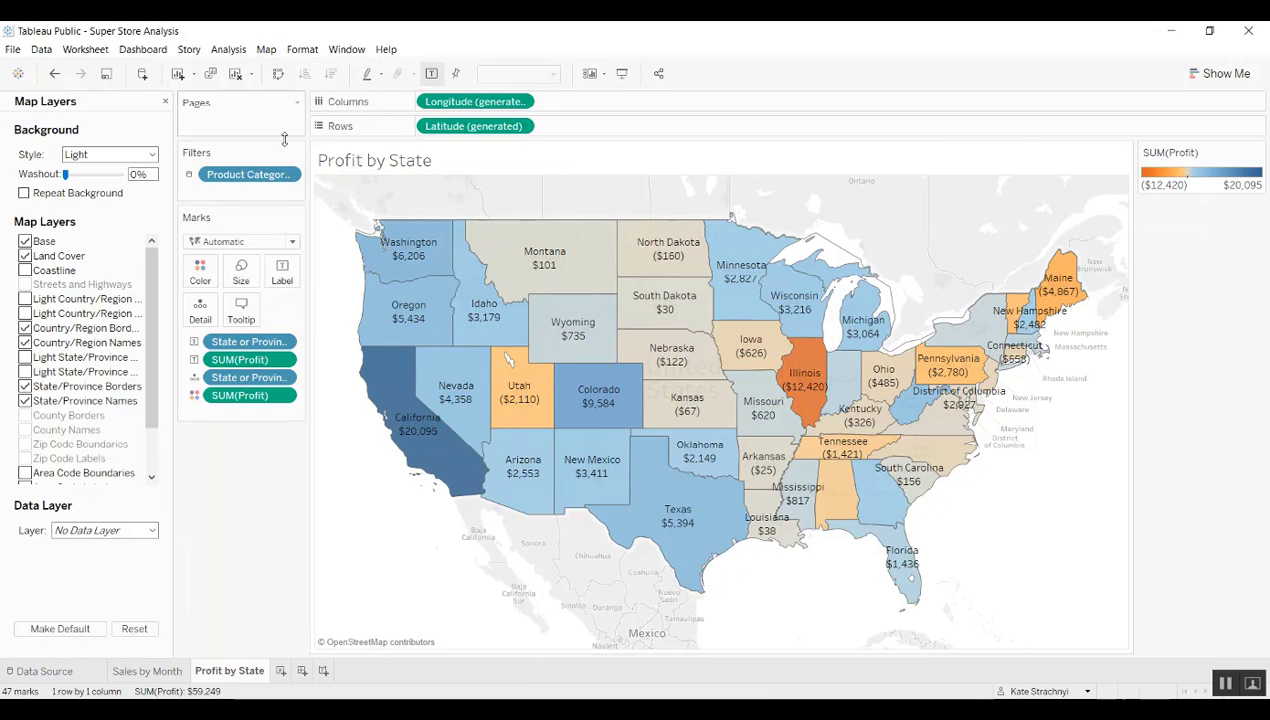
pyautogui.click(24, 256)
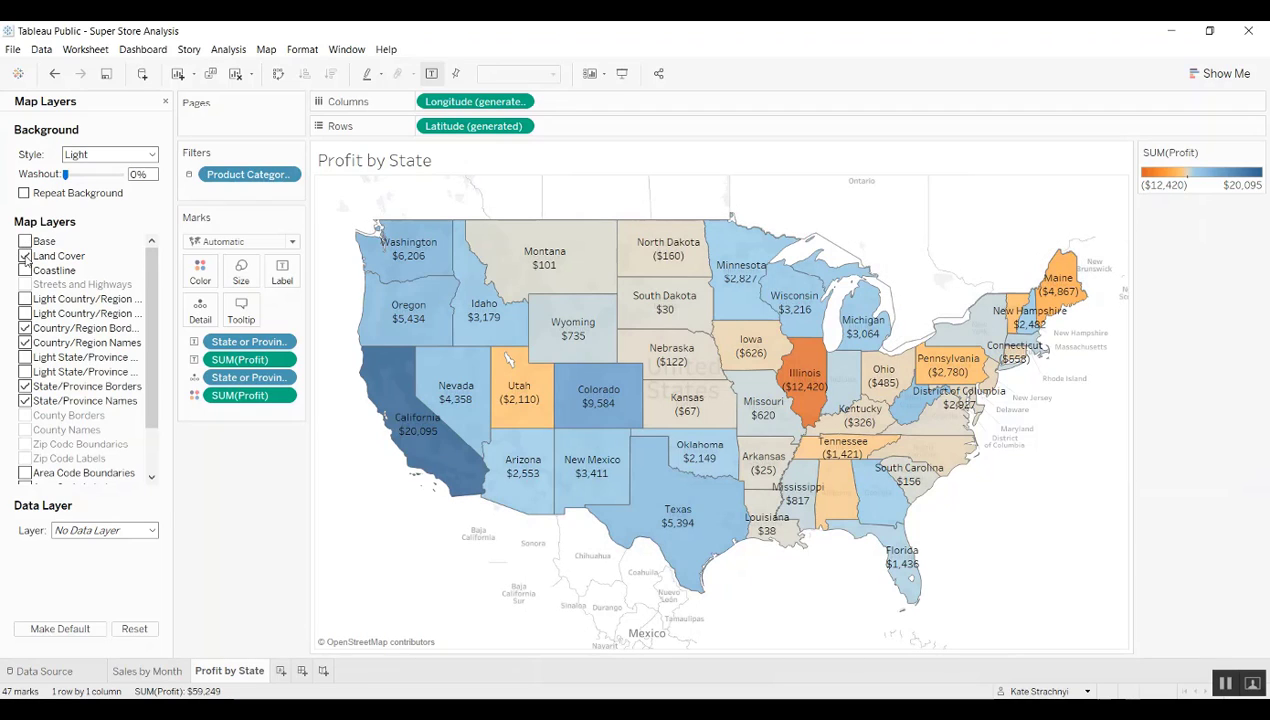
pyautogui.click(26, 330)
pyautogui.click(27, 343)
pyautogui.click(26, 385)
pyautogui.click(25, 400)
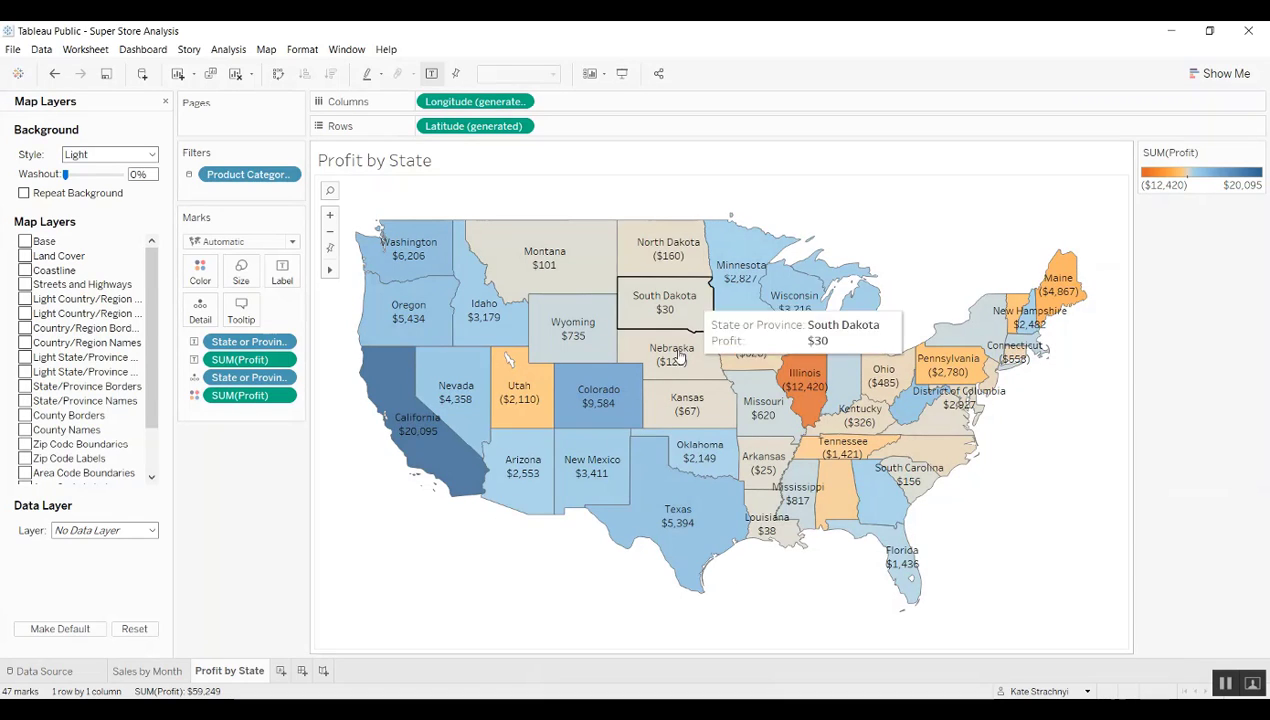
pyautogui.click(165, 101)
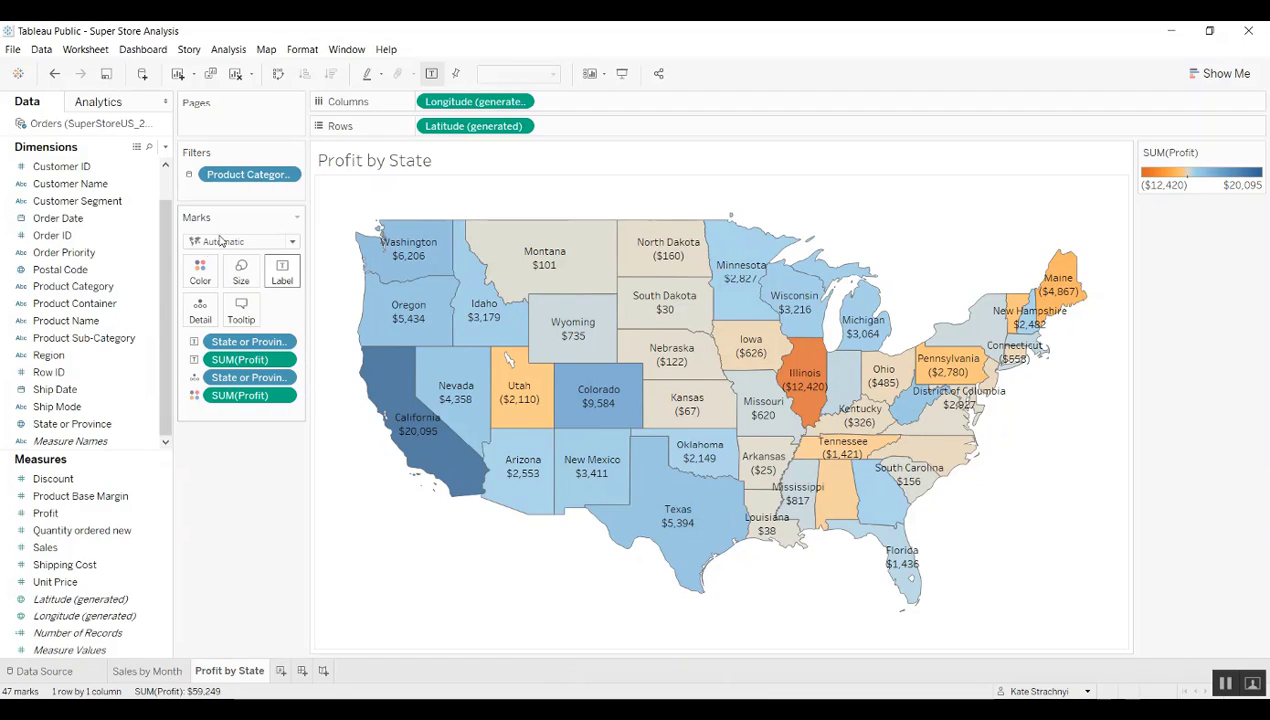
# Set the border color of the states on the filled map to white.
pyautogui.click(201, 280)
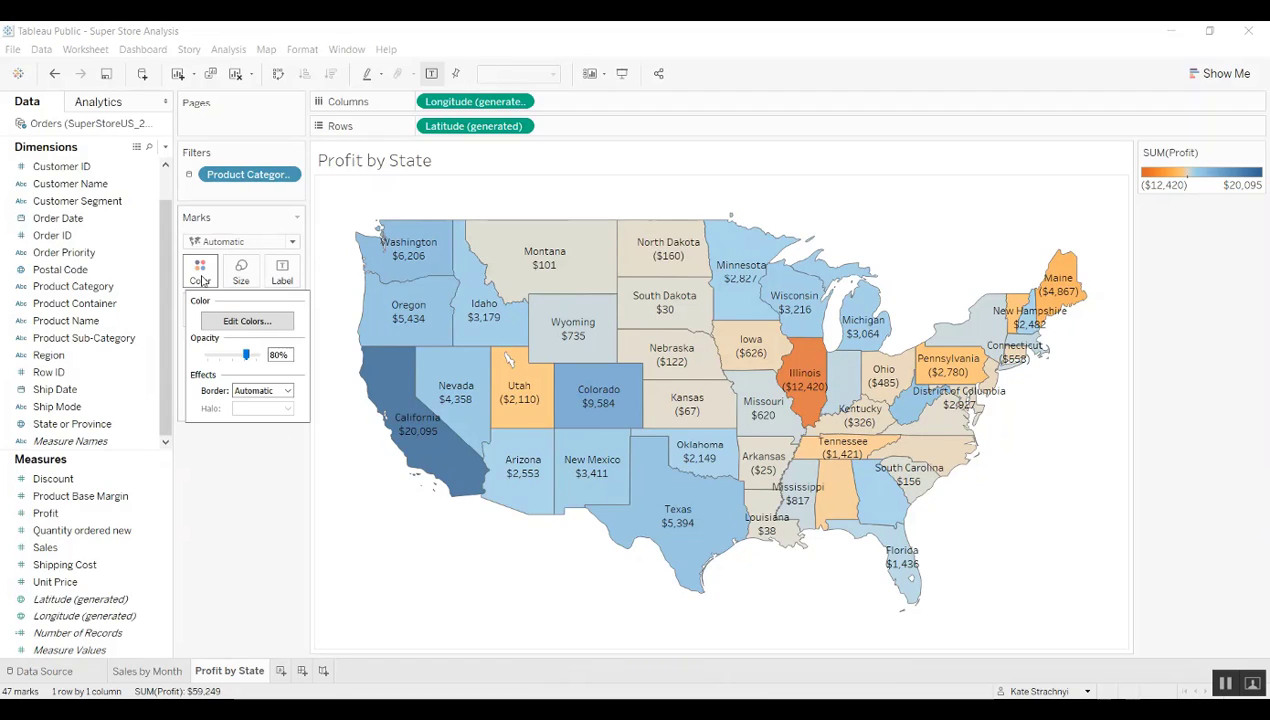
pyautogui.click(280, 393)
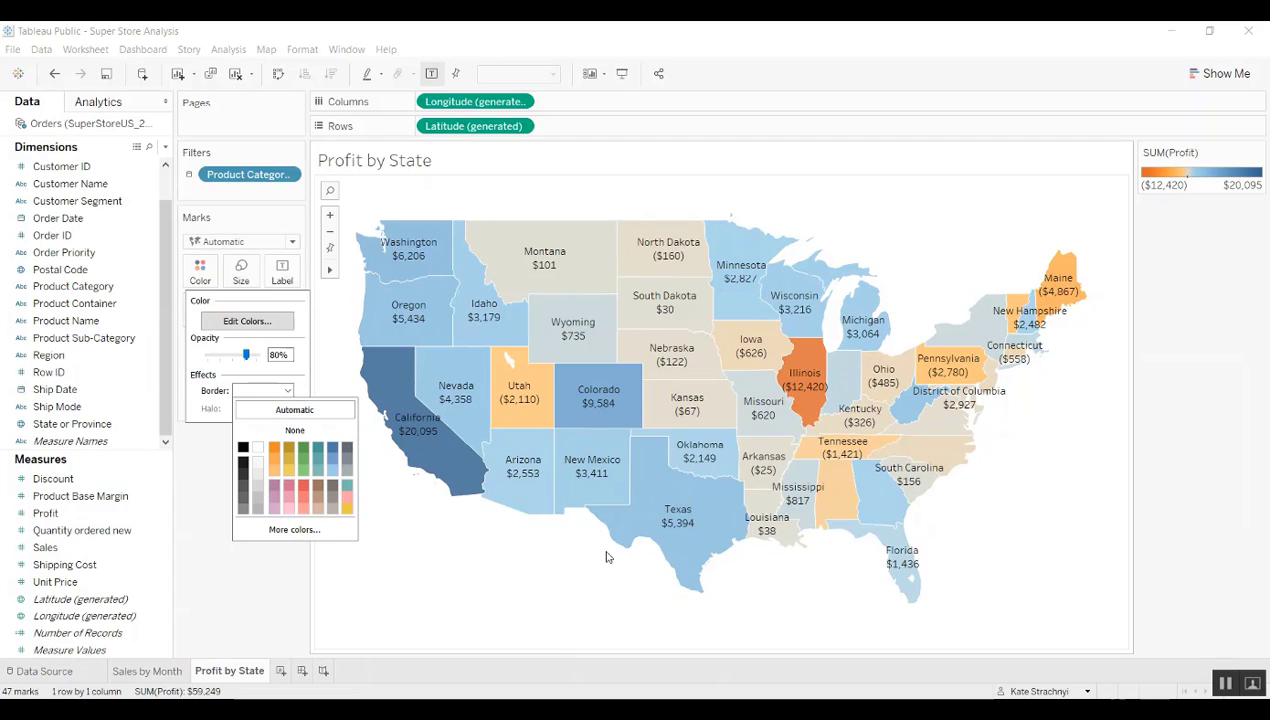
pyautogui.click(405, 580)
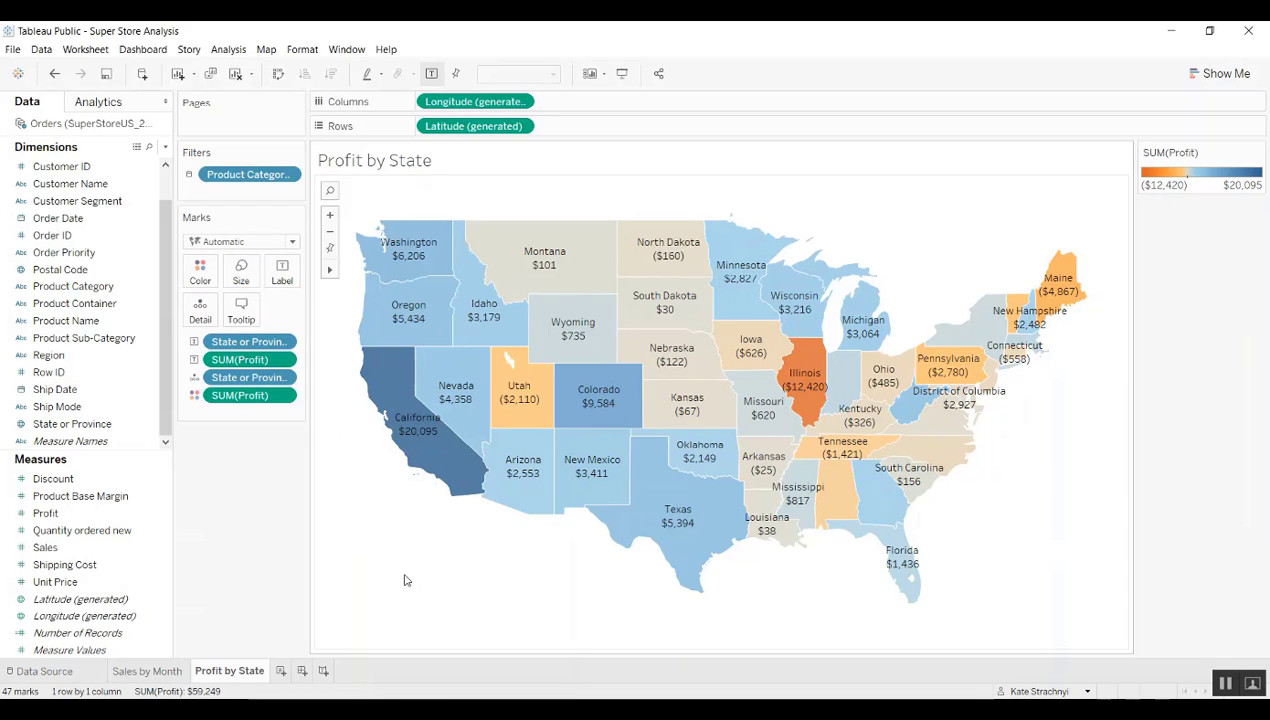
# Chart Shipping Cost by Region as vertical bars on a new worksheet and show the mark labels.
pyautogui.click(281, 671)
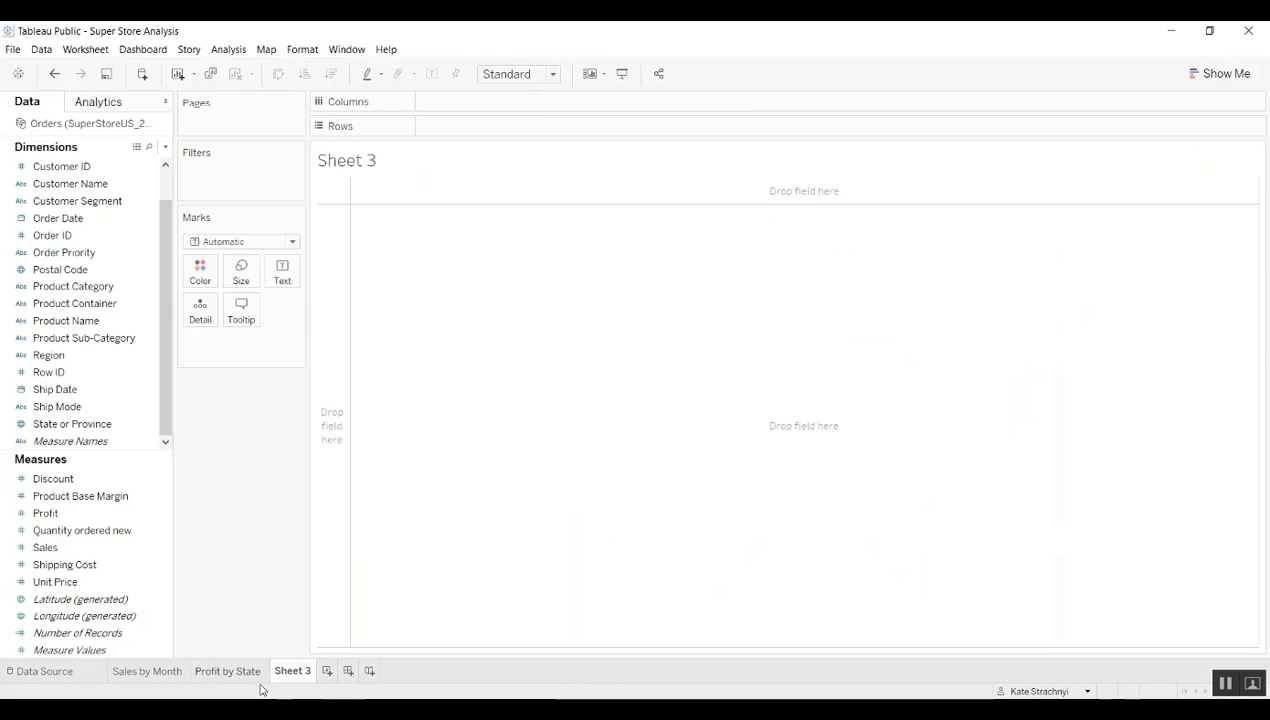
pyautogui.doubleClick(80, 565)
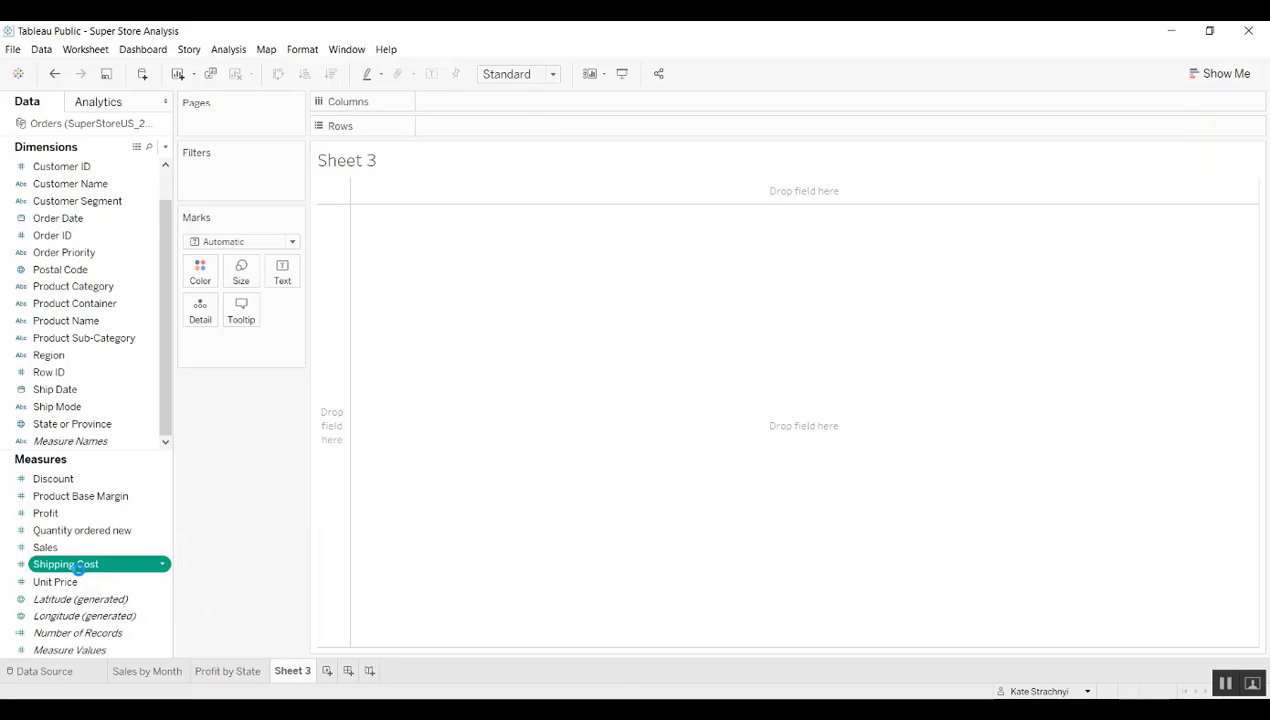
pyautogui.doubleClick(43, 358)
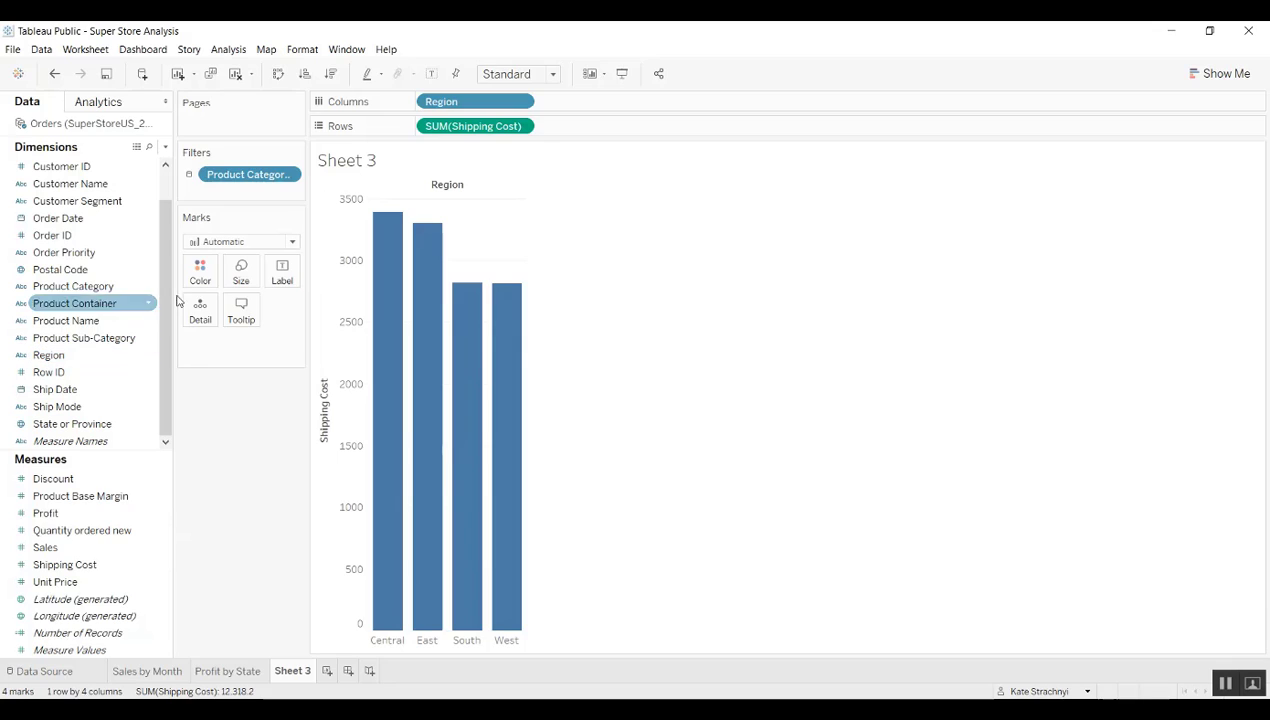
pyautogui.click(281, 279)
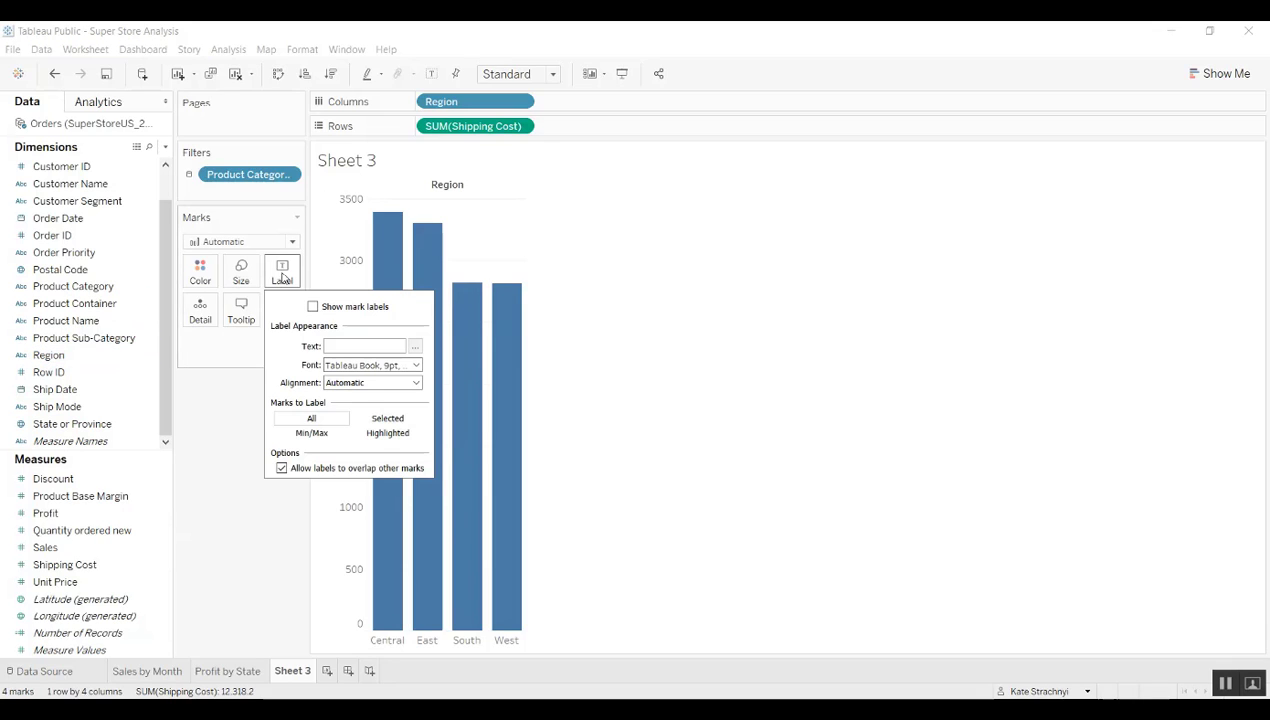
pyautogui.click(312, 306)
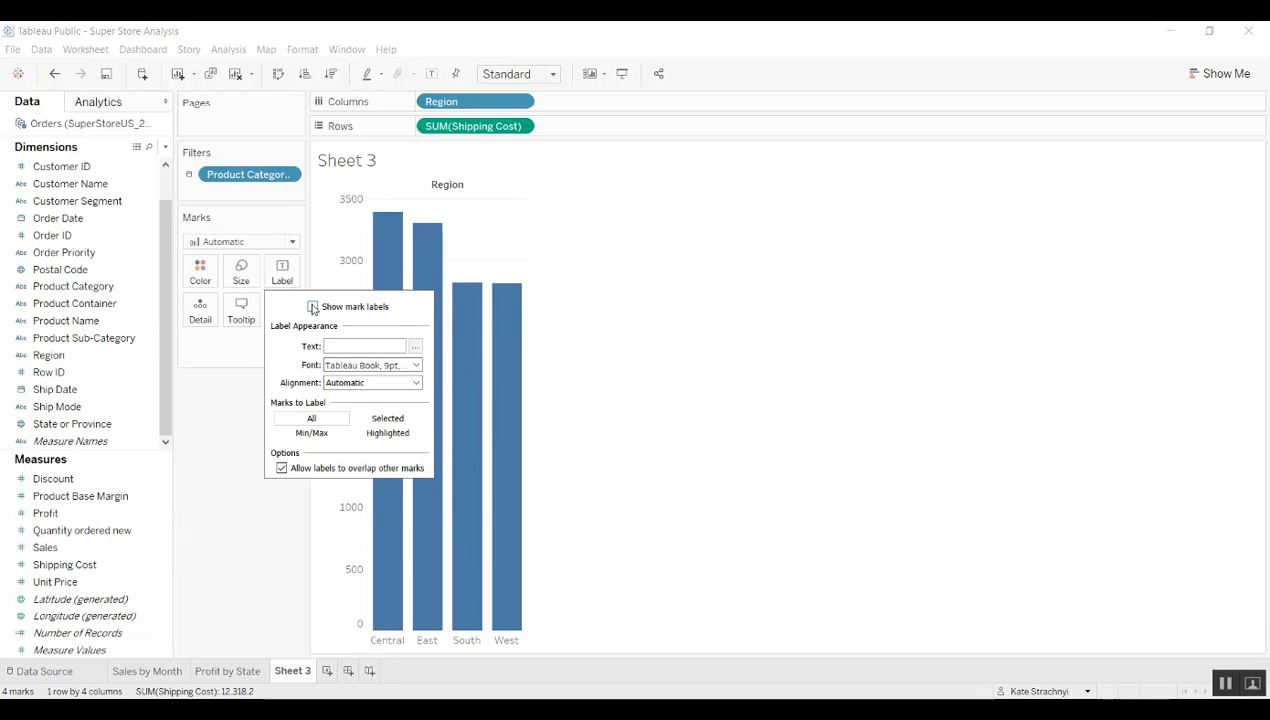
# Change the aggregation of Shipping Cost in the bar chart to Average.
pyautogui.click(519, 126)
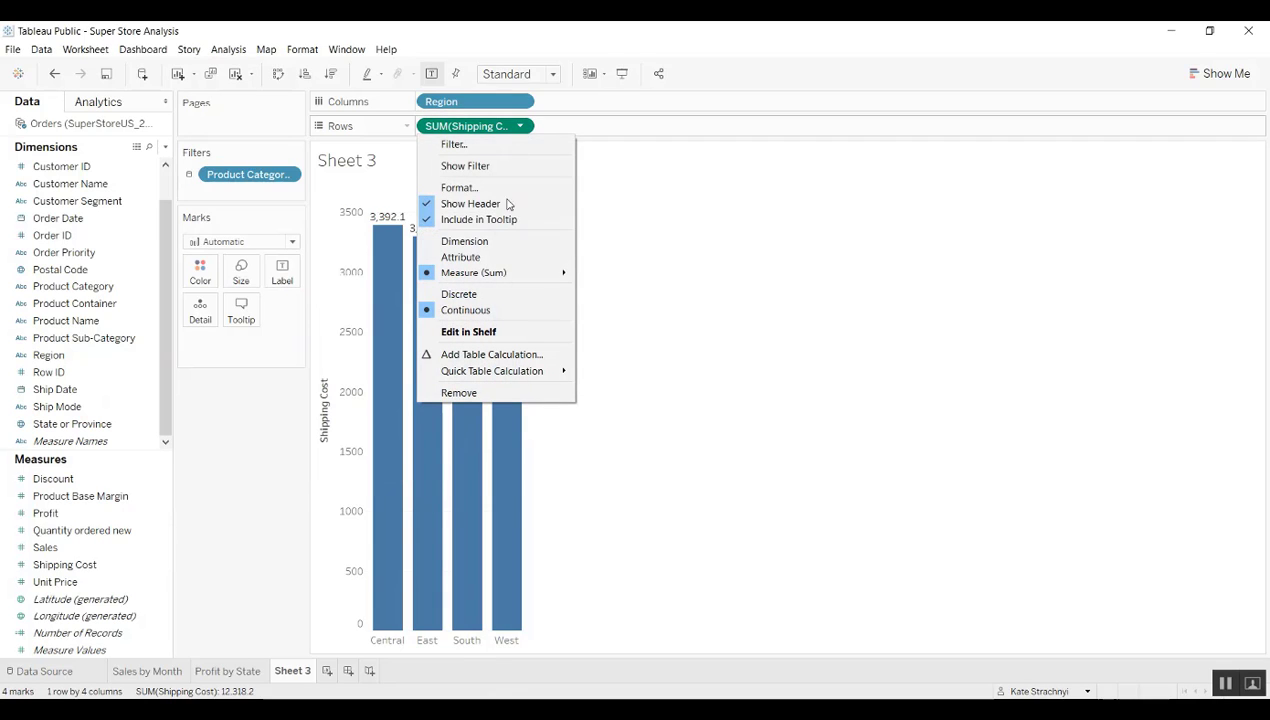
pyautogui.moveTo(520, 278)
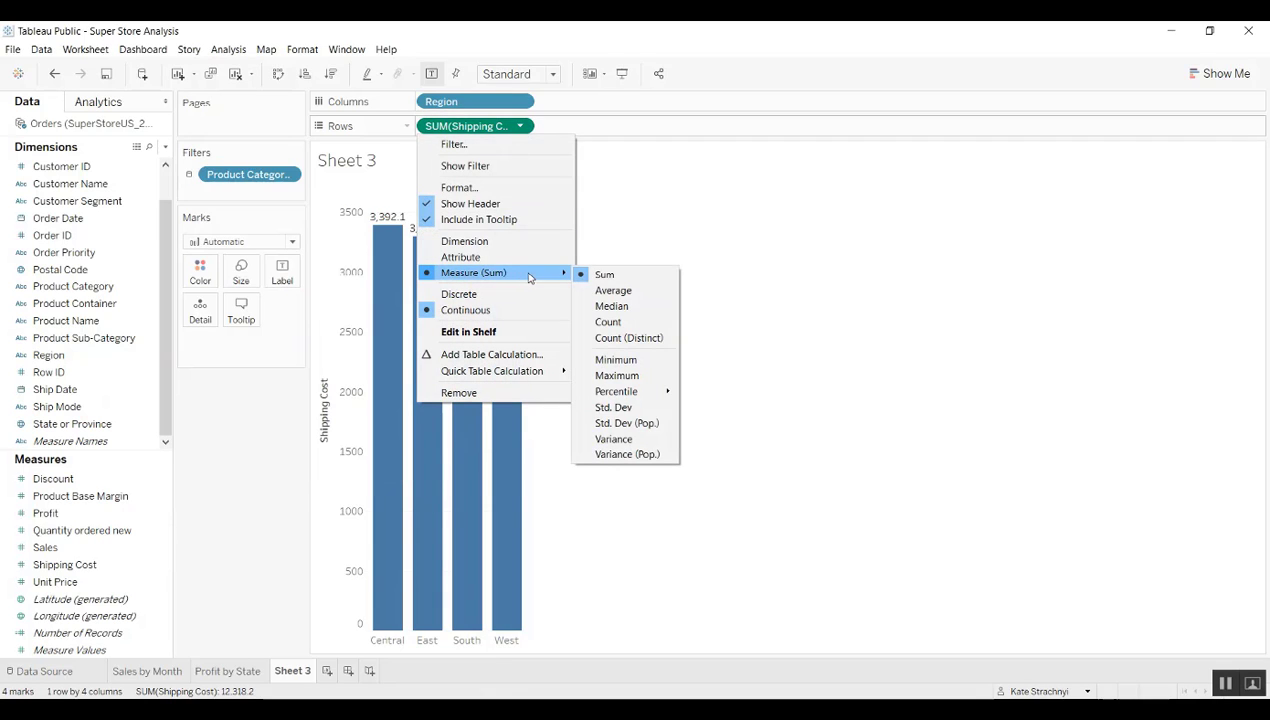
pyautogui.click(614, 290)
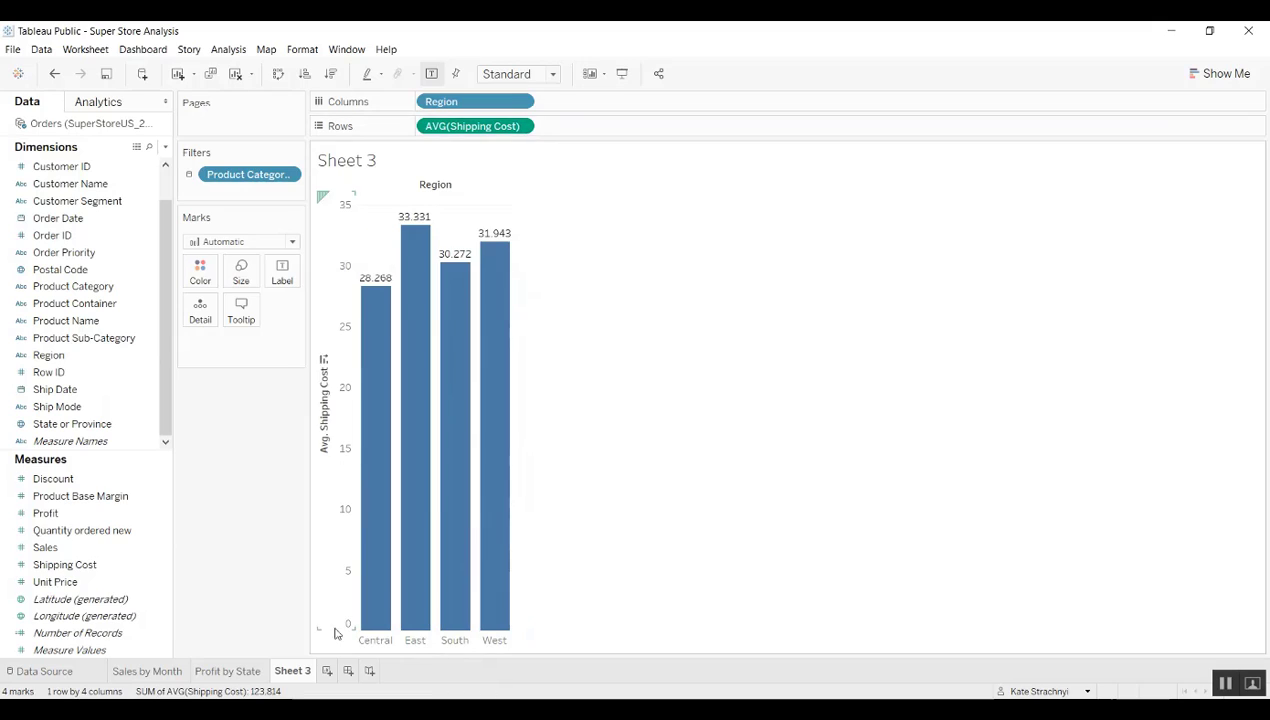
# Rename the worksheet as Avg Shipping Cost by Region.
pyautogui.doubleClick(300, 668)
pyautogui.write('Avg')
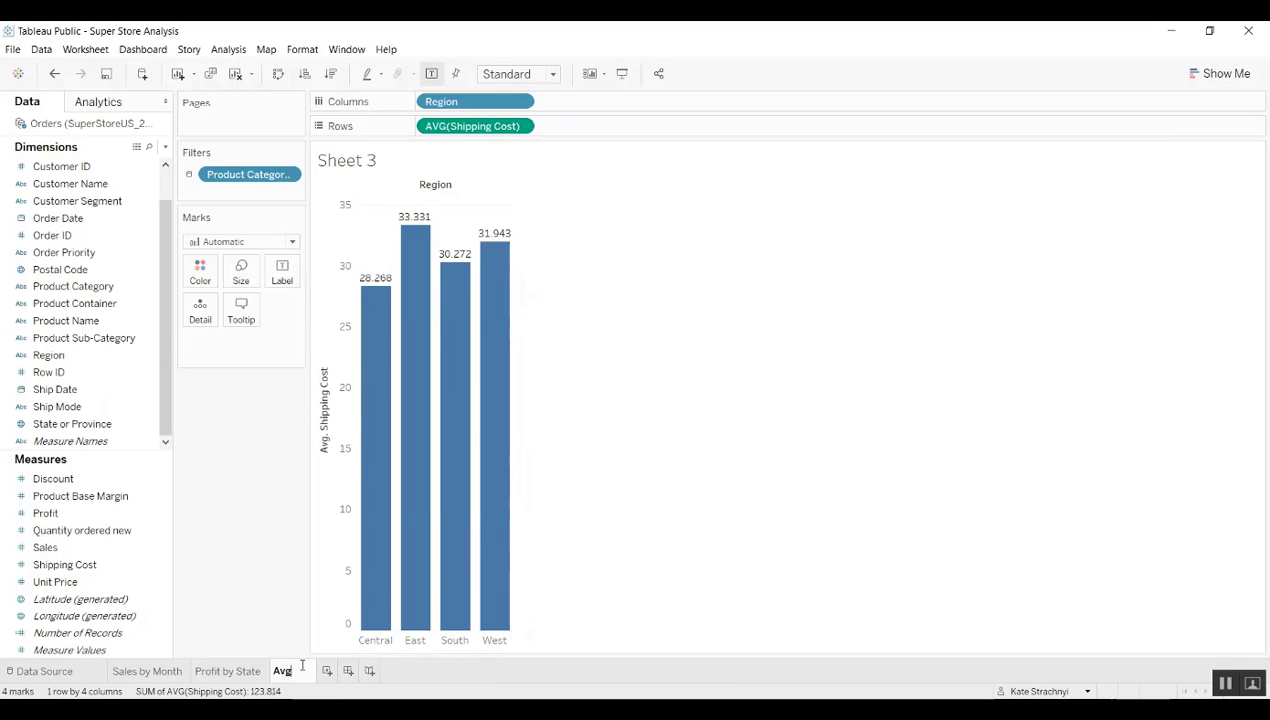
pyautogui.write(' Shipping ')
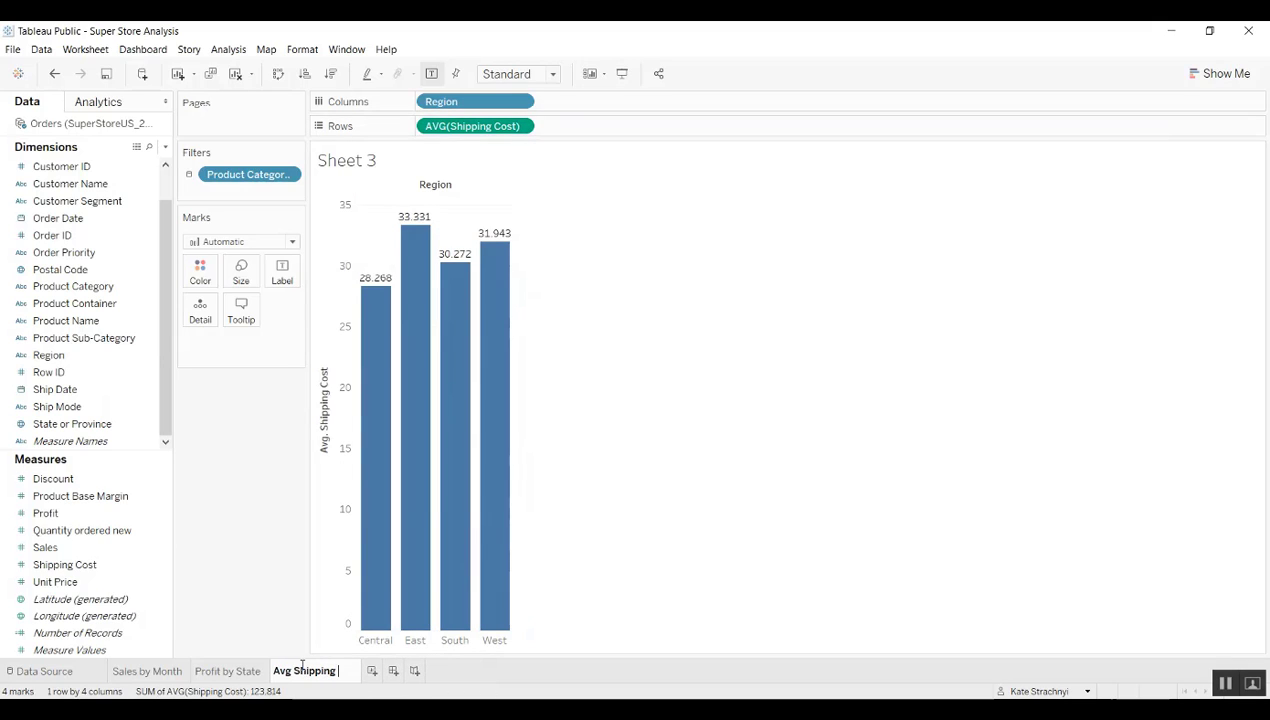
pyautogui.write('Cost by Region')
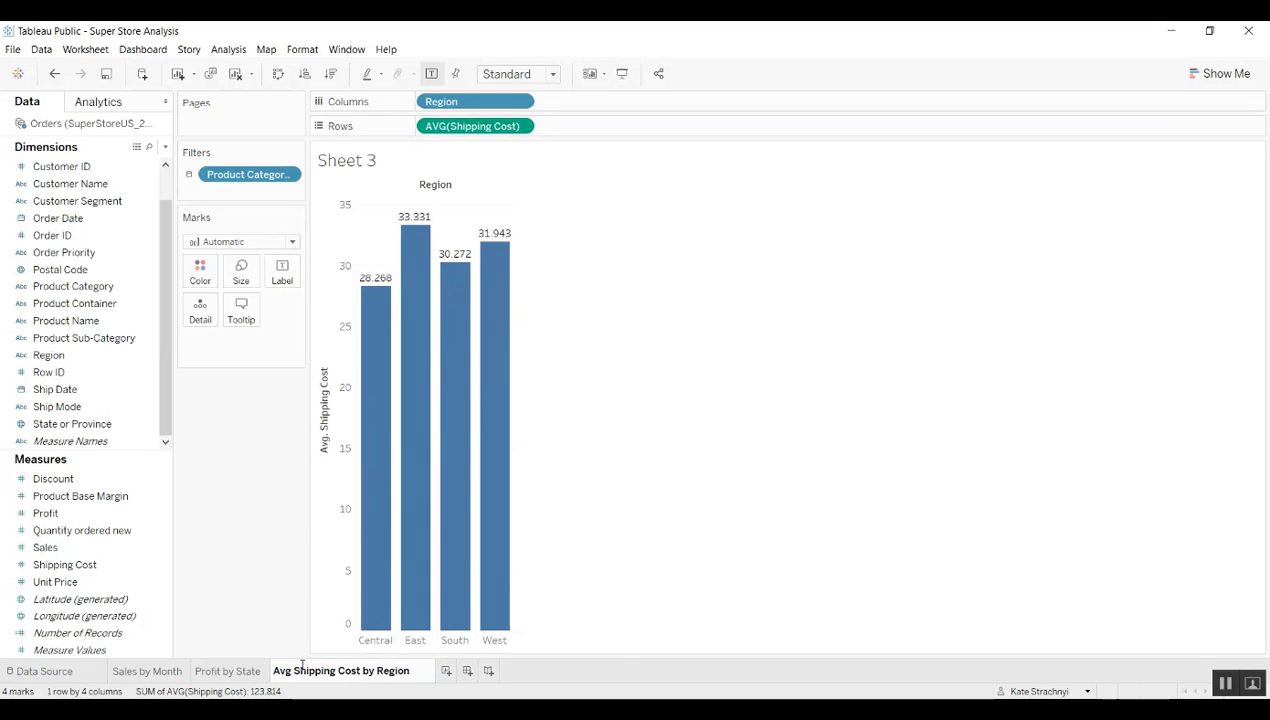
pyautogui.press('Return')
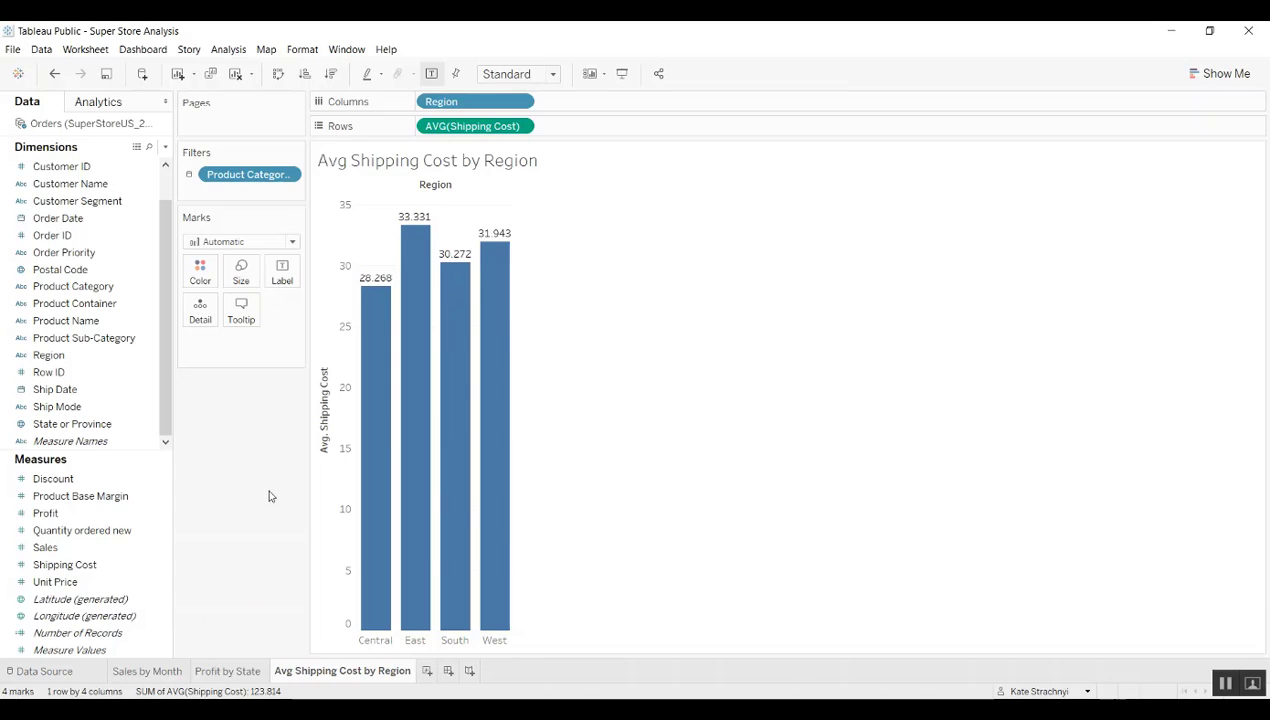
# Format the average Shipping Cost labels in the pane as custom currency with 1 decimal place.
pyautogui.rightClick(378, 268)
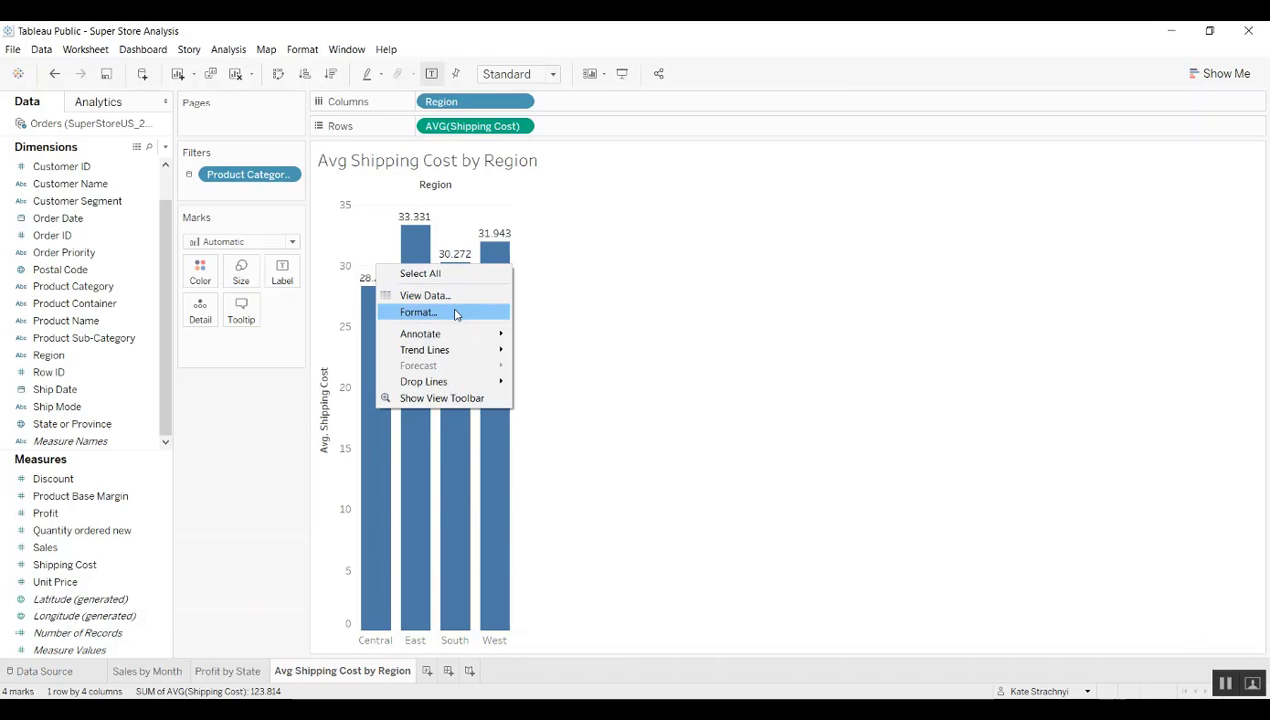
pyautogui.click(440, 309)
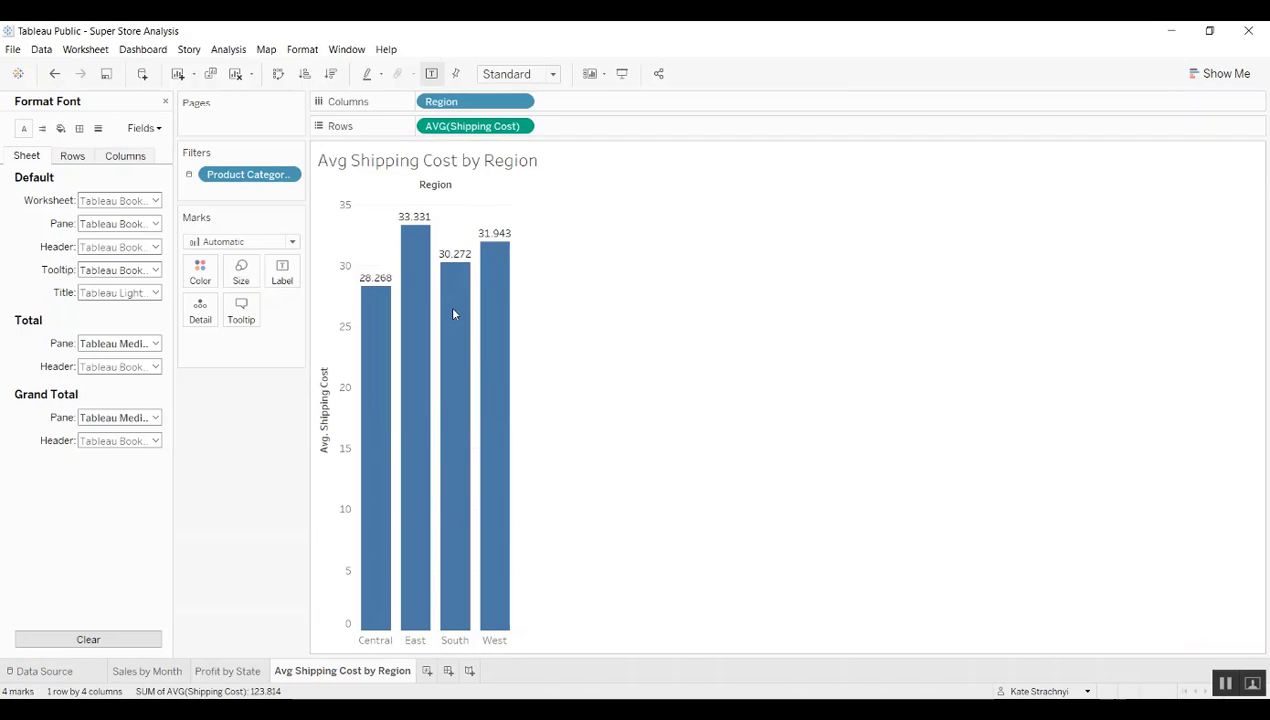
pyautogui.click(143, 128)
pyautogui.click(165, 145)
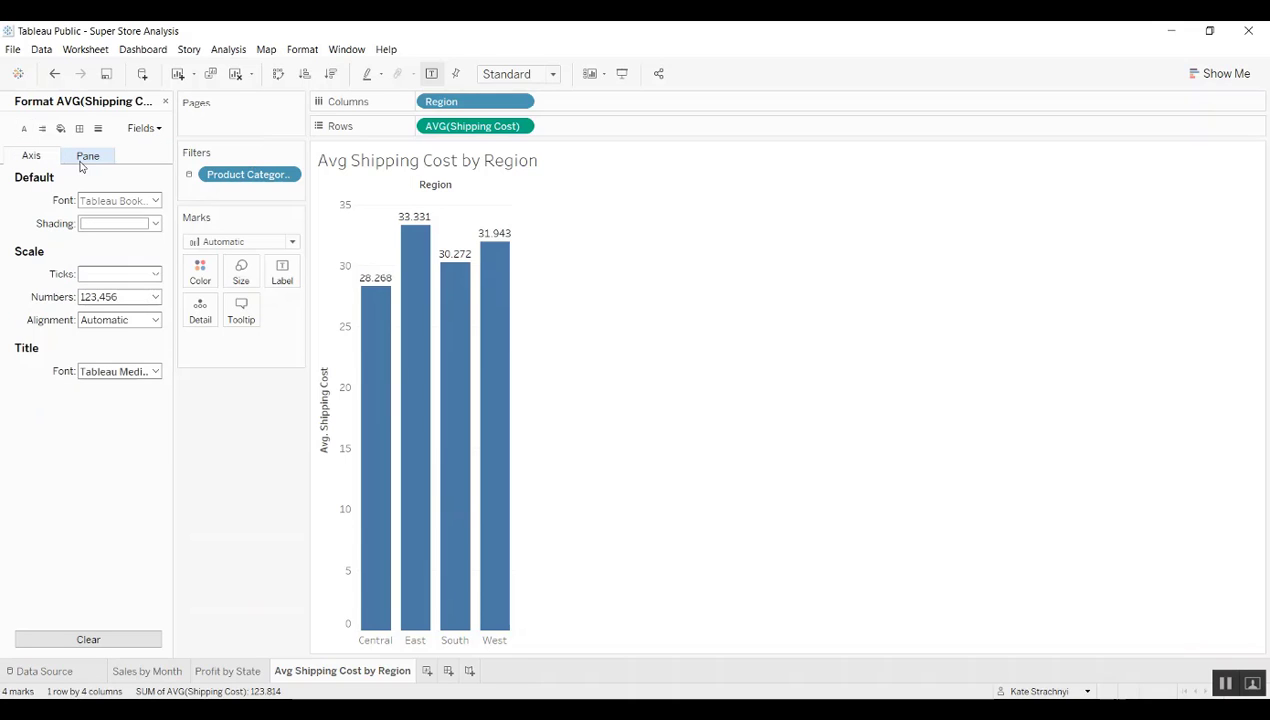
pyautogui.click(88, 156)
pyautogui.click(133, 247)
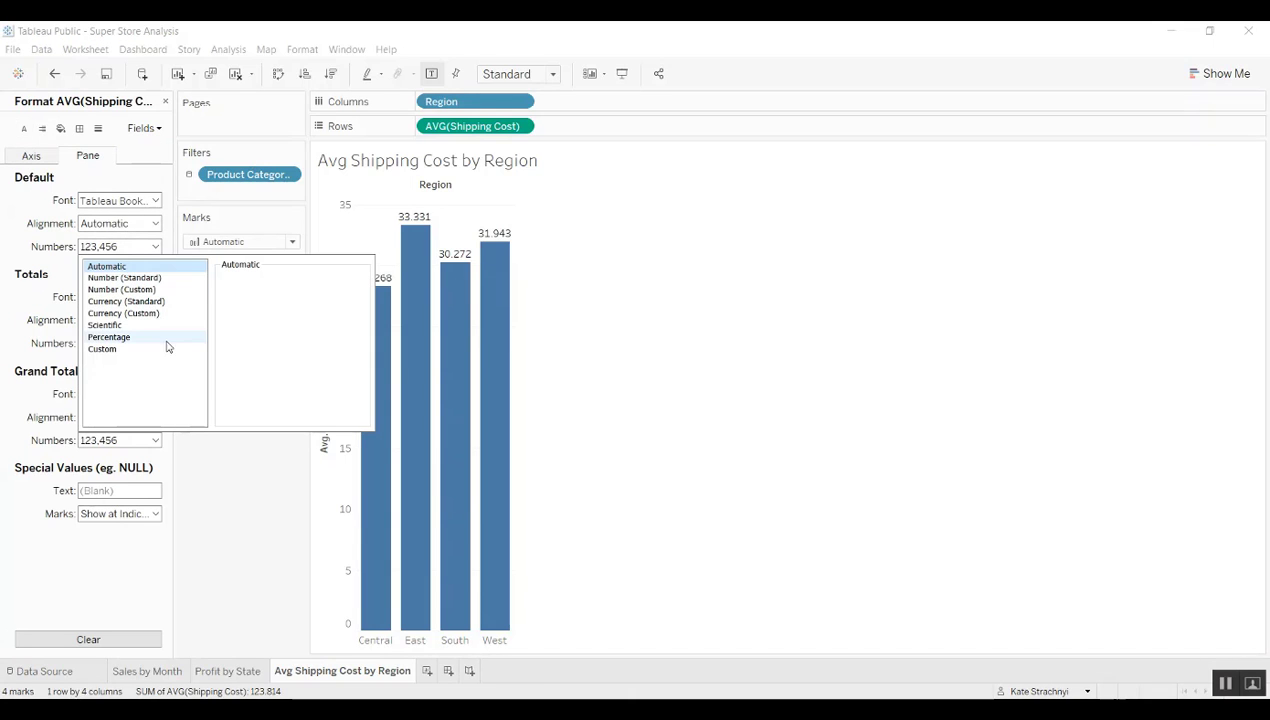
pyautogui.click(123, 313)
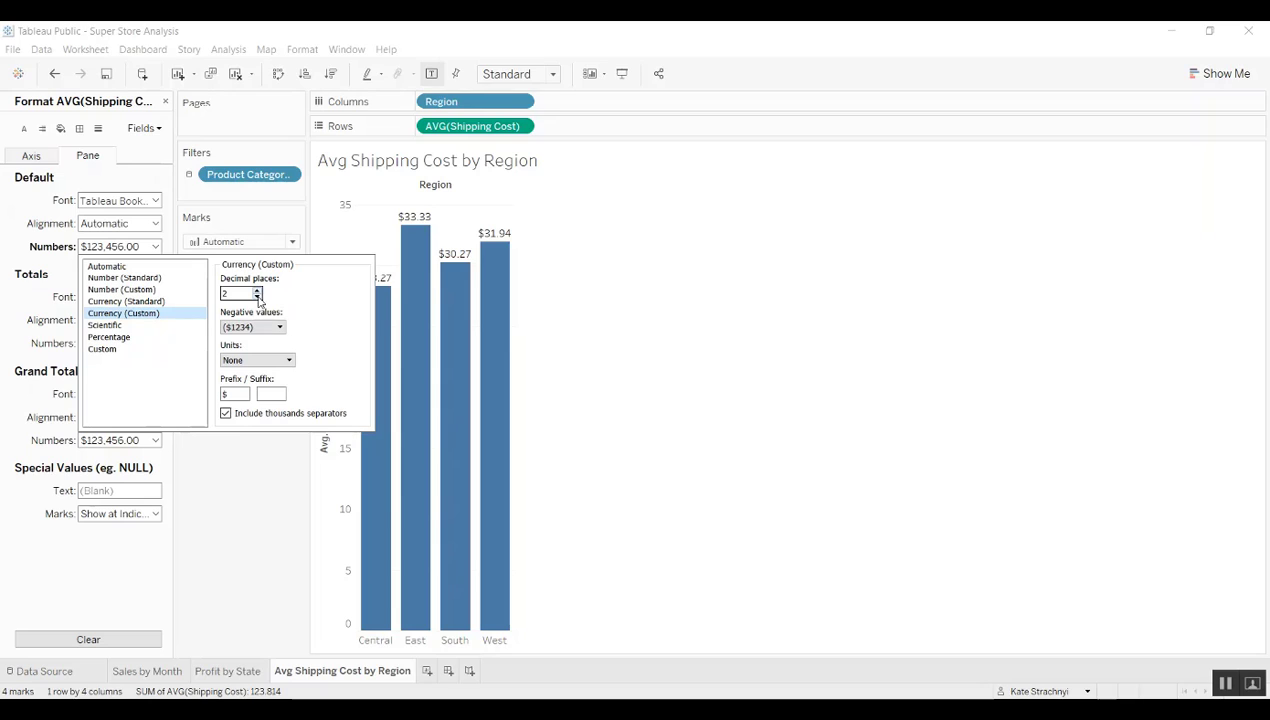
pyautogui.click(258, 298)
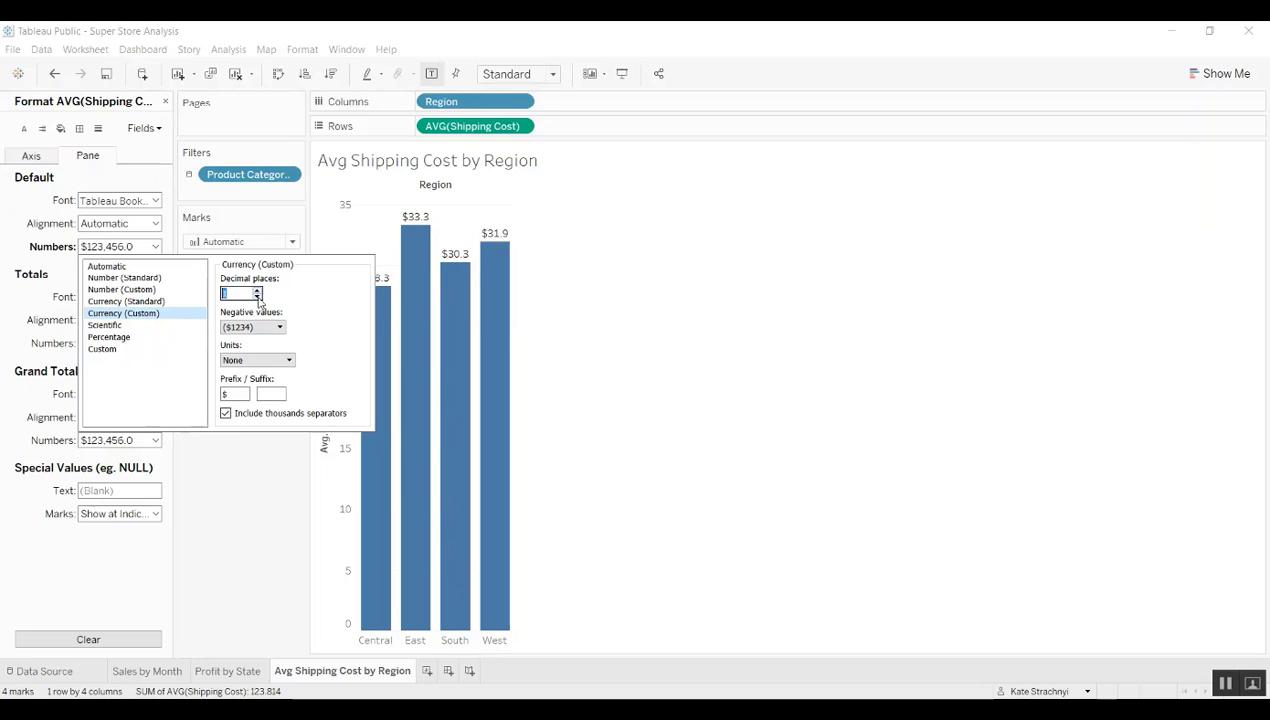
pyautogui.click(283, 484)
# Hide the Avg. Shipping Cost axis header, close the formatting options, and color the bars by Region.
pyautogui.rightClick(341, 445)
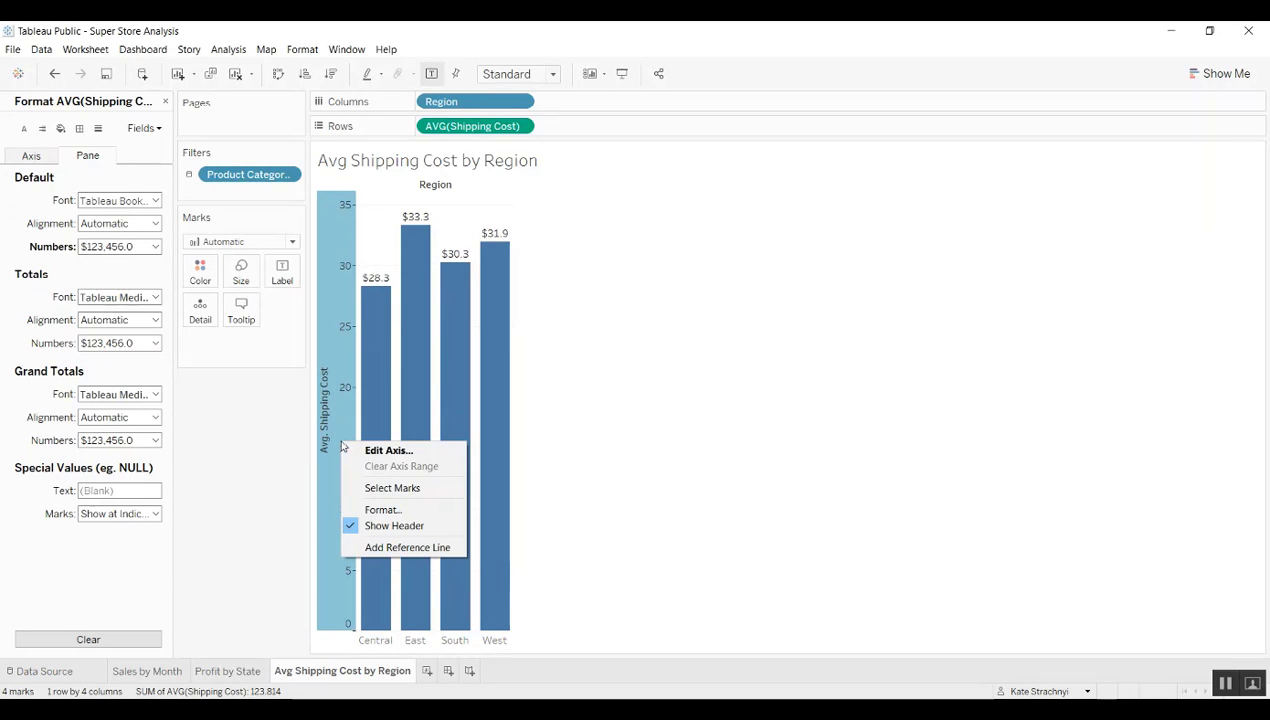
pyautogui.click(378, 529)
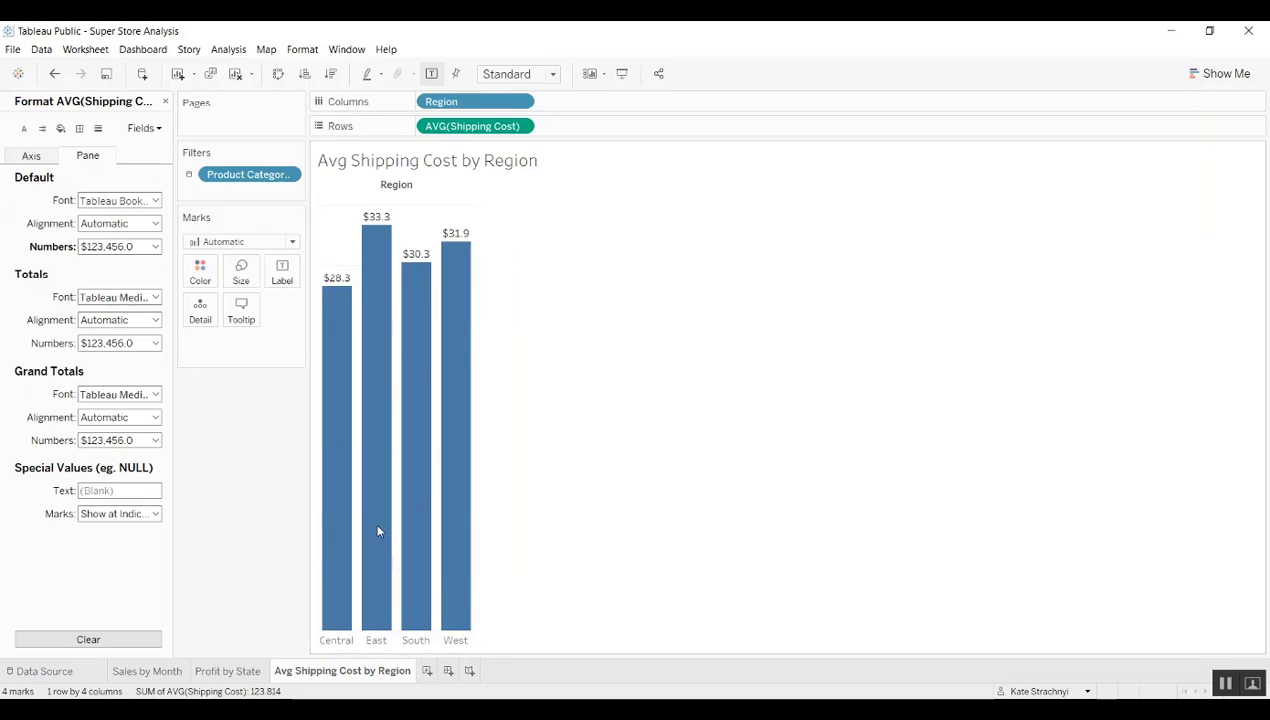
pyautogui.click(165, 101)
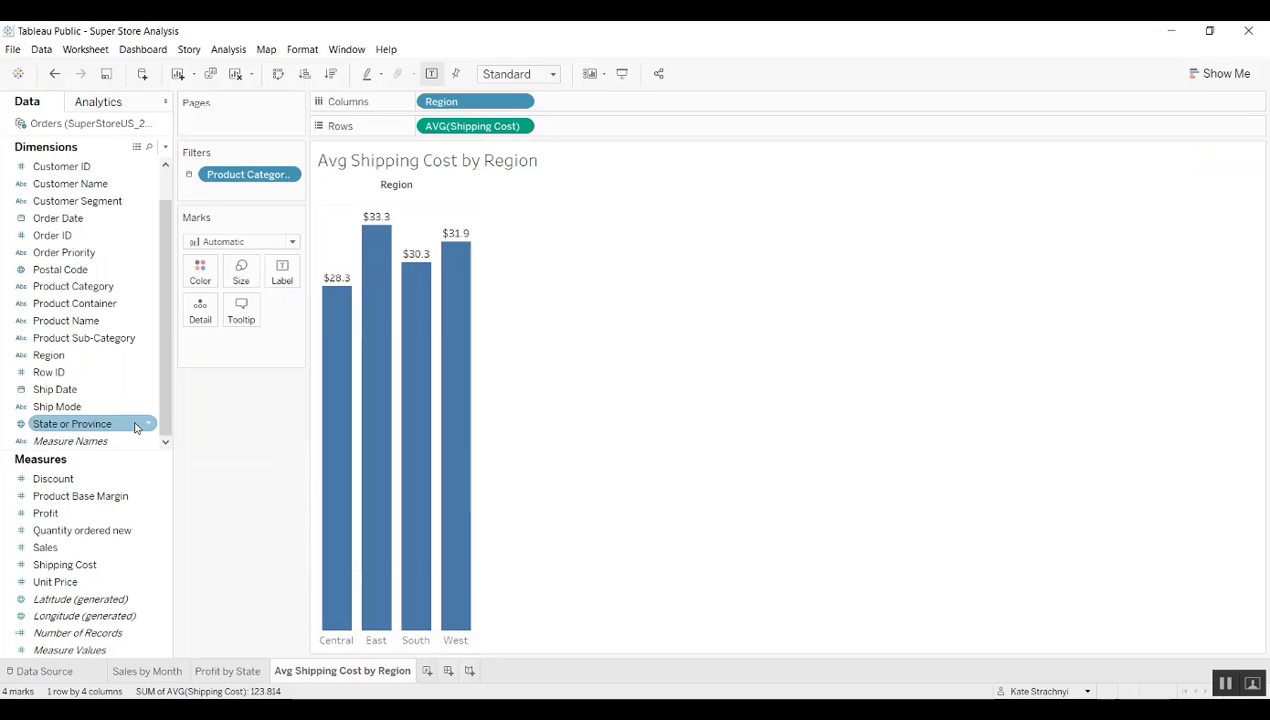
pyautogui.moveTo(60, 360); pyautogui.dragTo(200, 280)
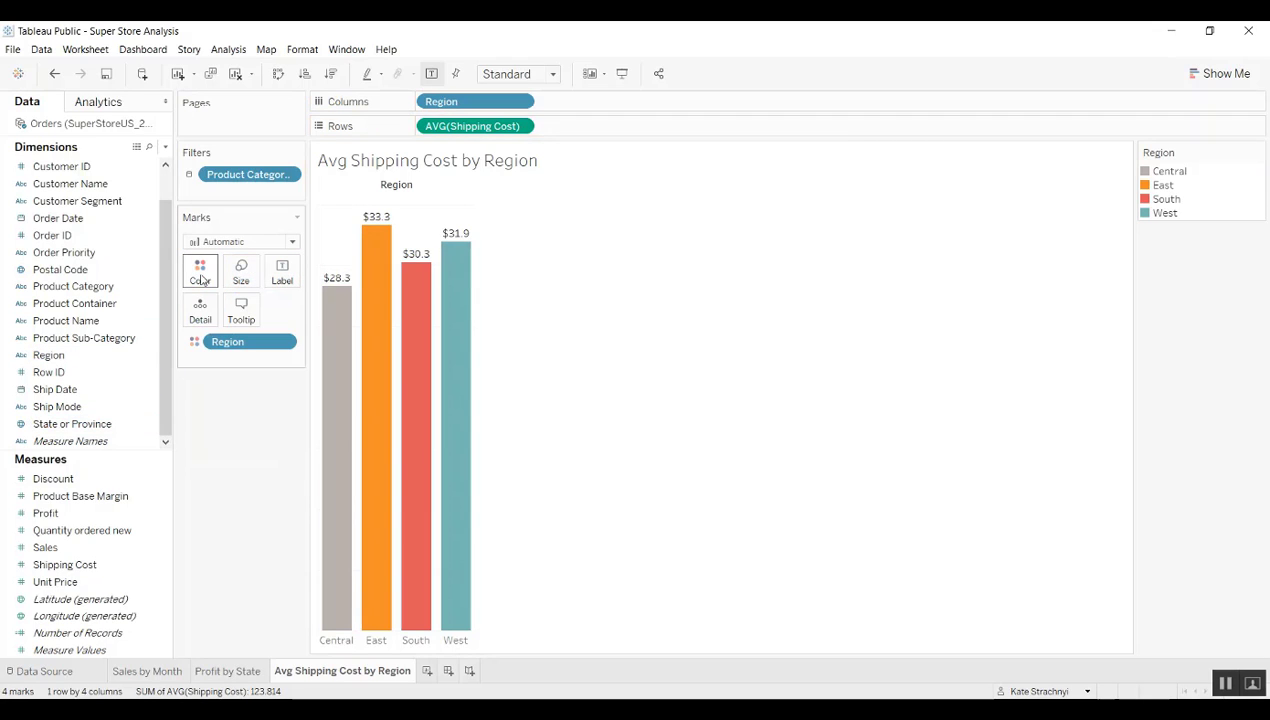
# On a new worksheet, plot Profit and Sales with Order Date set to continuous Day.
pyautogui.click(427, 671)
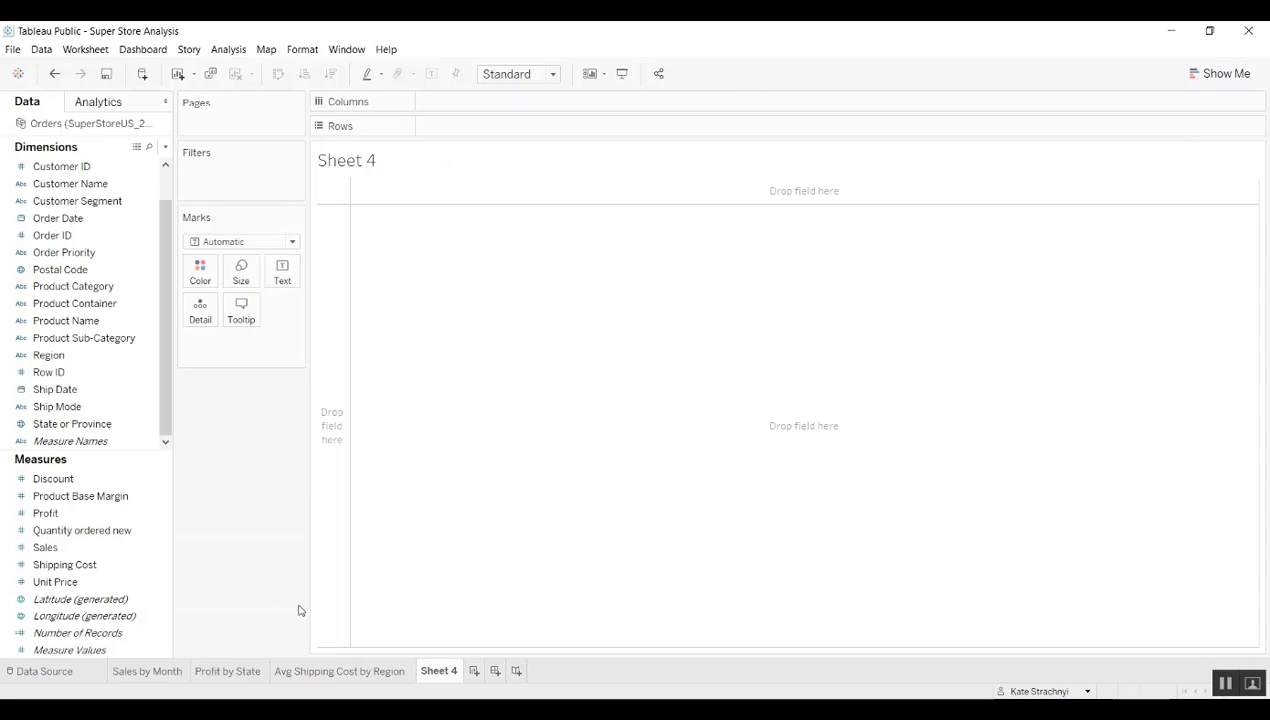
pyautogui.doubleClick(84, 516)
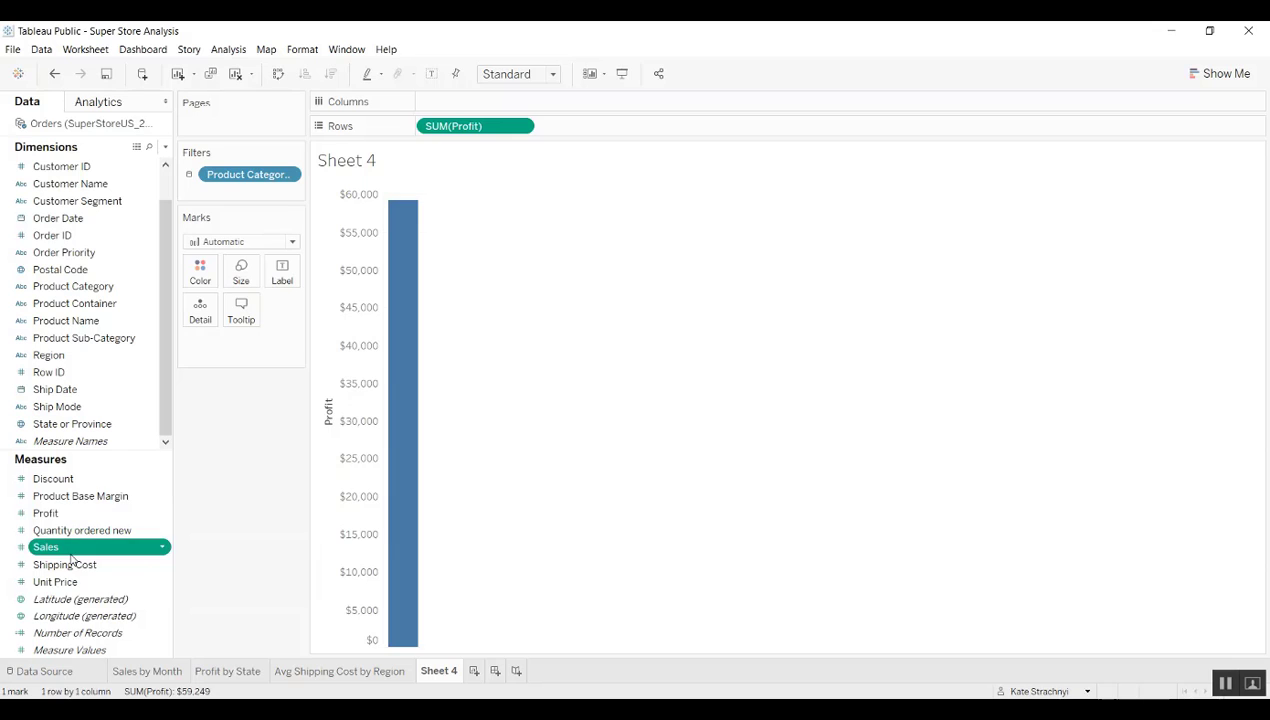
pyautogui.doubleClick(70, 552)
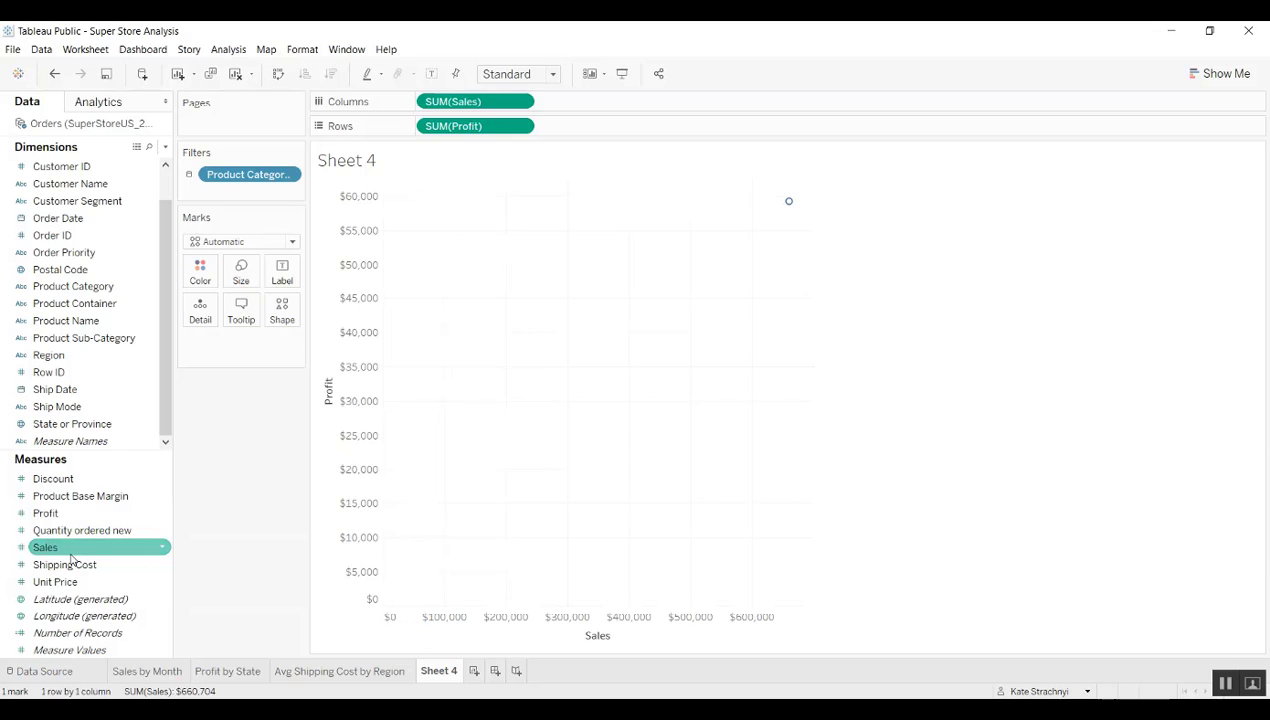
pyautogui.doubleClick(52, 218)
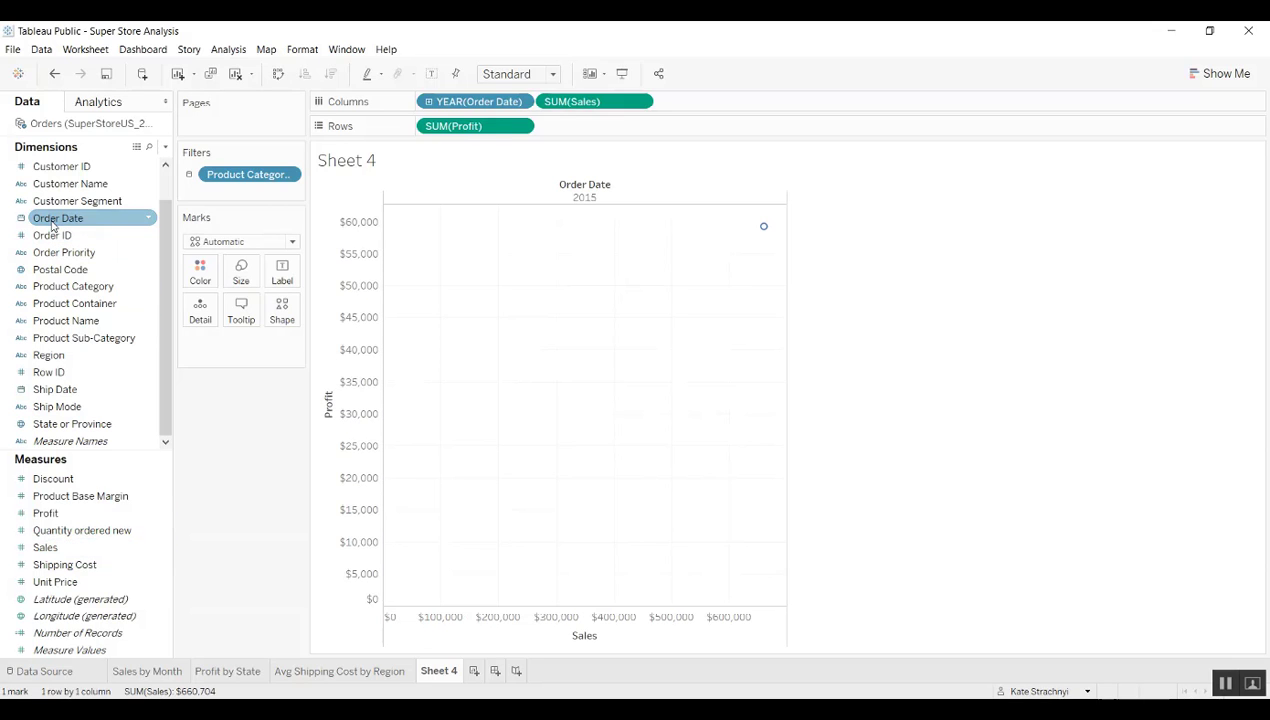
pyautogui.click(521, 102)
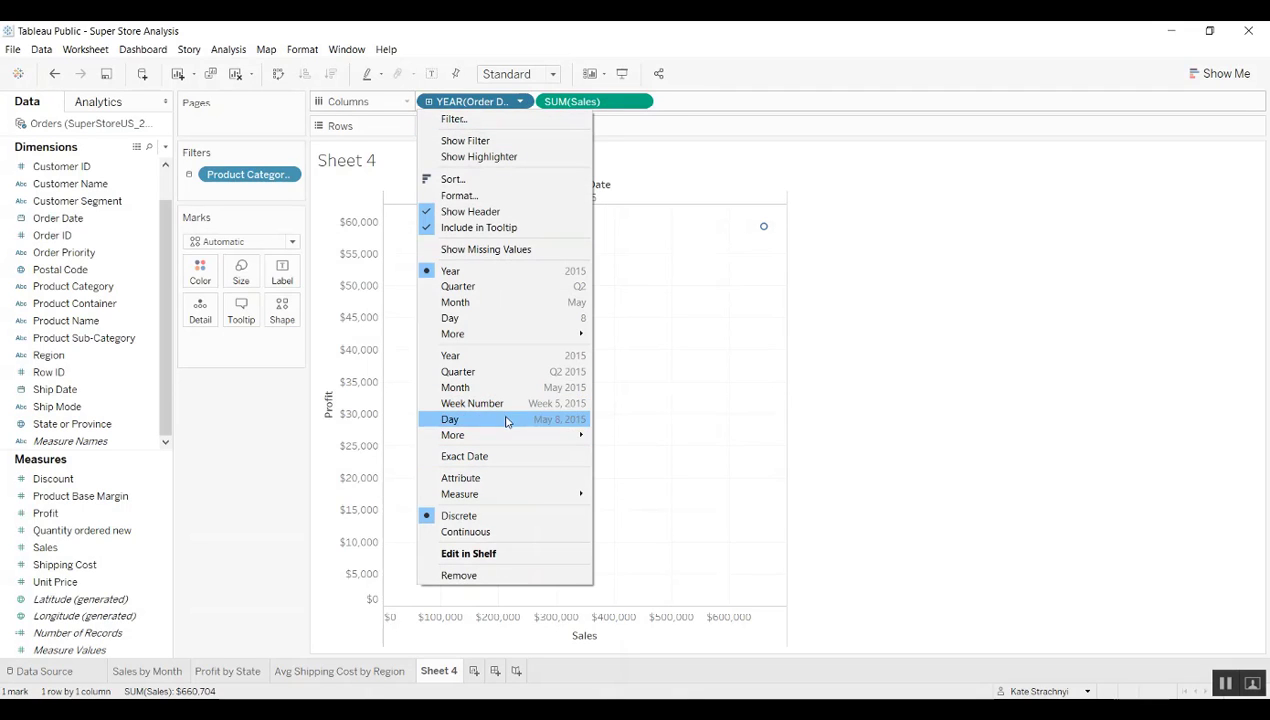
pyautogui.click(505, 419)
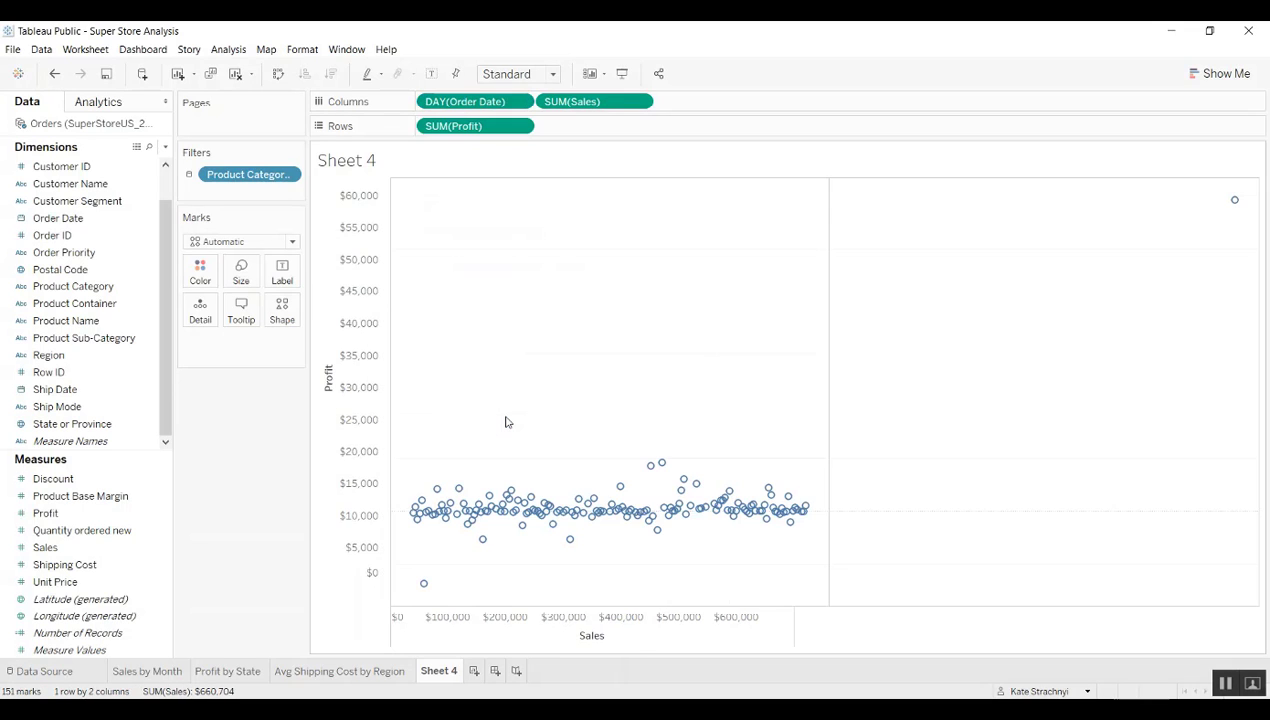
# Convert the Profit and Sales plots to continuous area charts by day and hide the chart type chooser.
pyautogui.click(1213, 72)
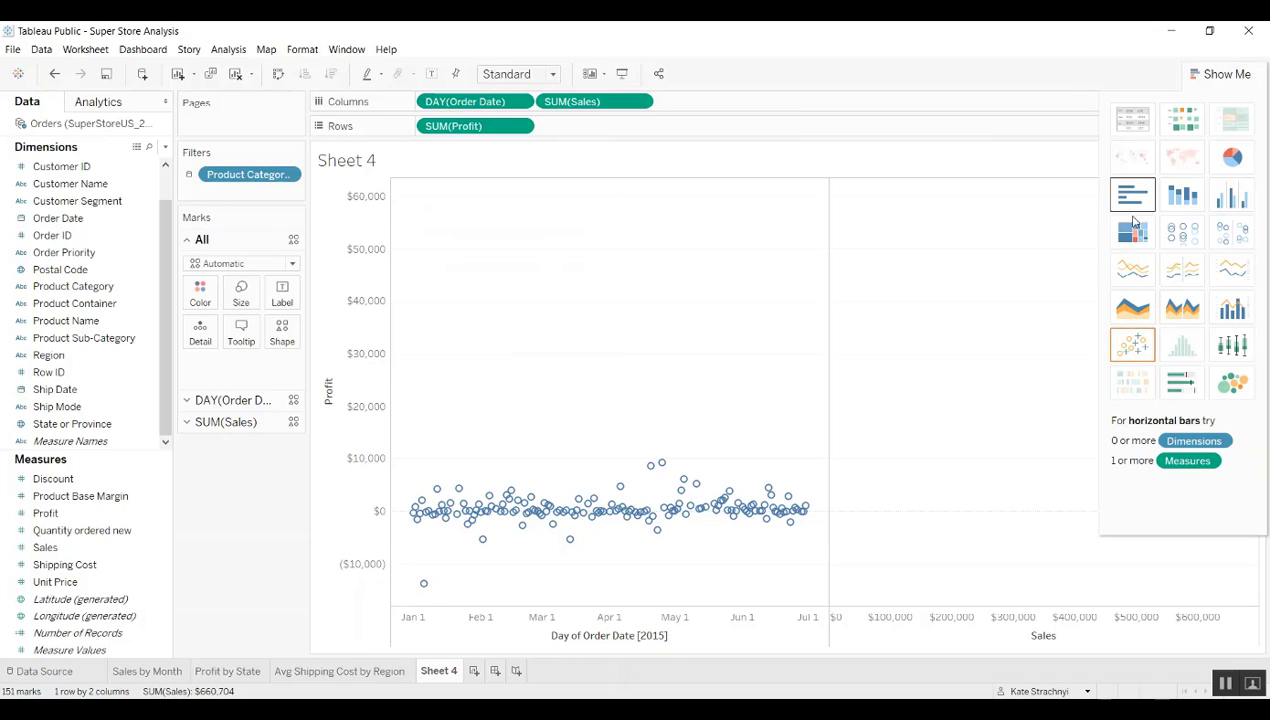
pyautogui.click(1145, 308)
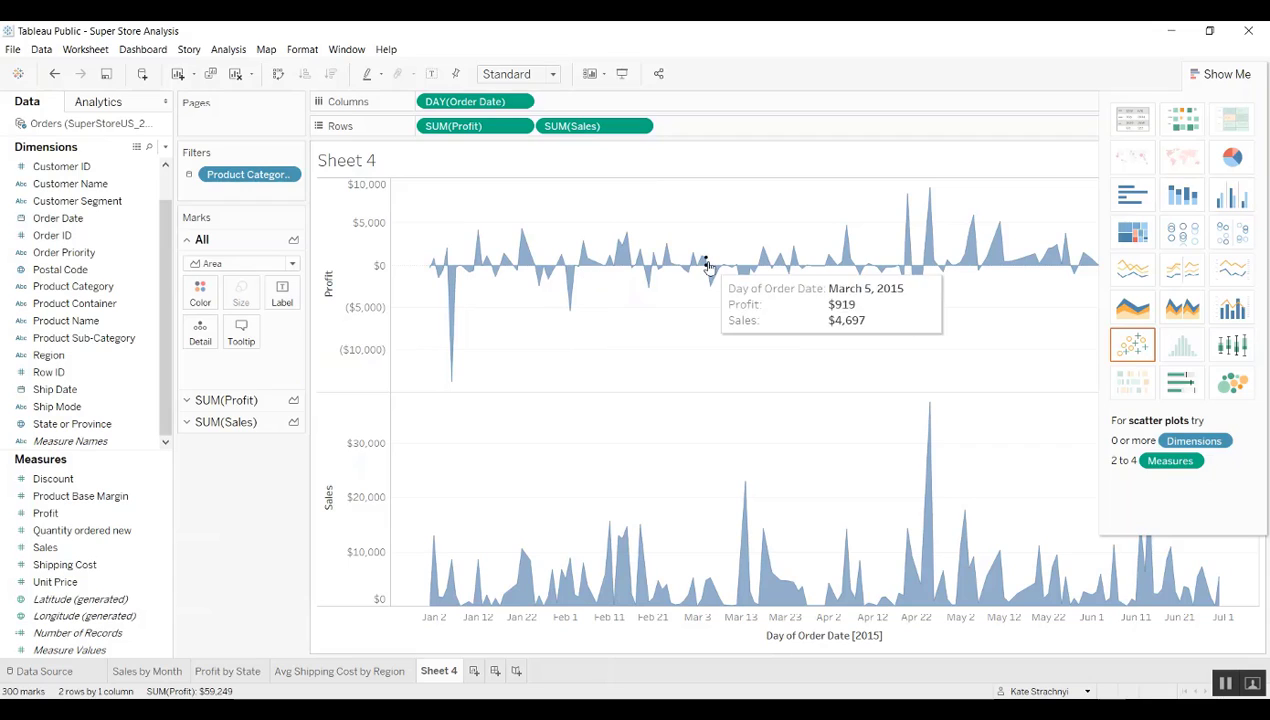
pyautogui.click(1199, 78)
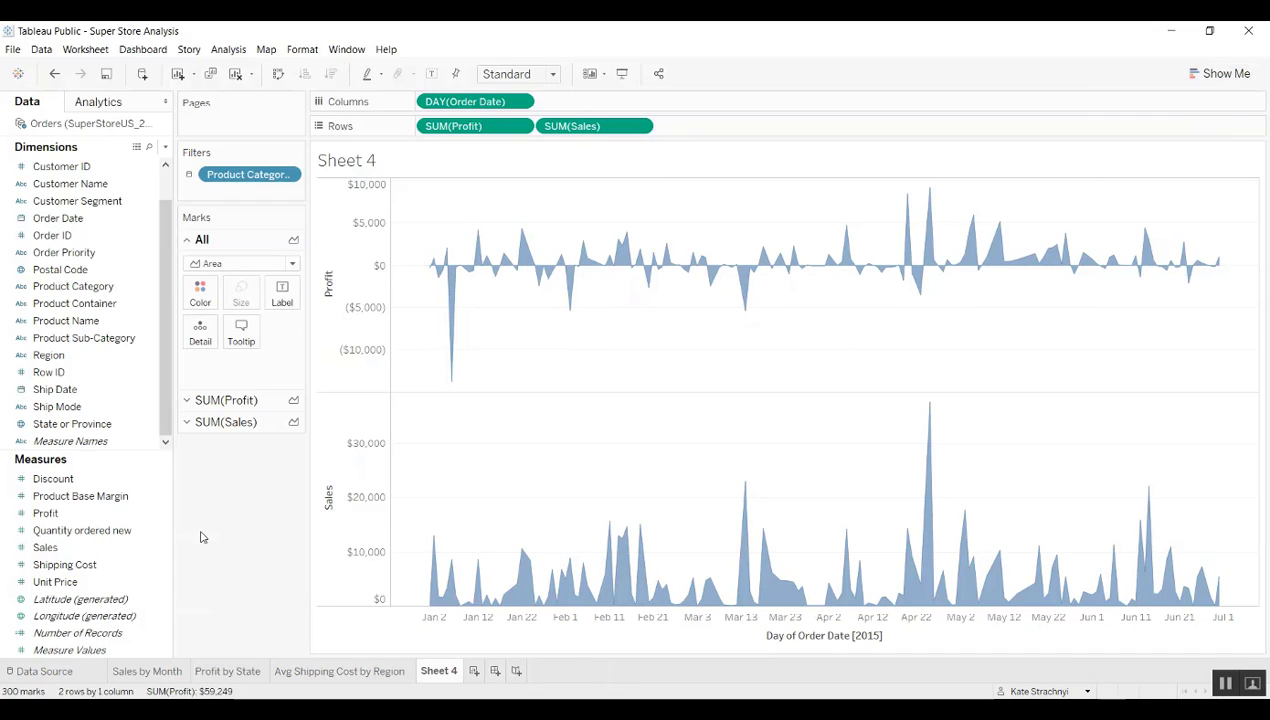
# Change the mark type of the Sales chart to Line.
pyautogui.click(225, 424)
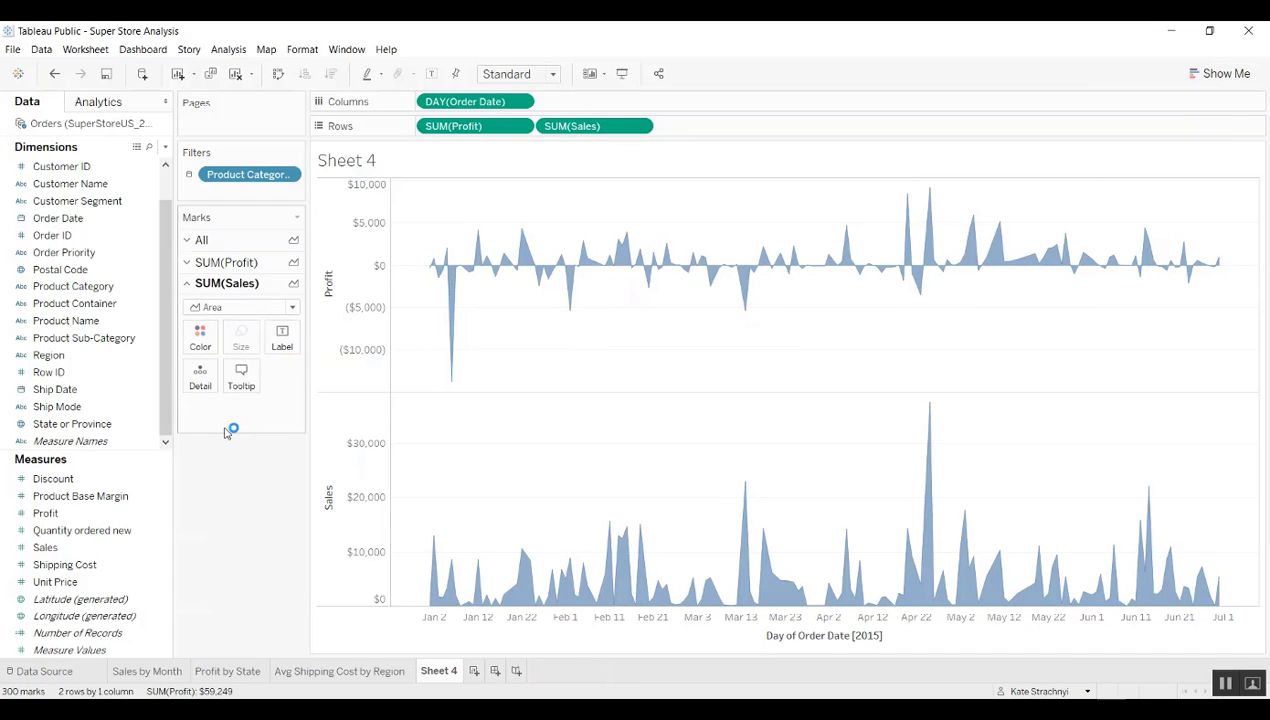
pyautogui.click(225, 308)
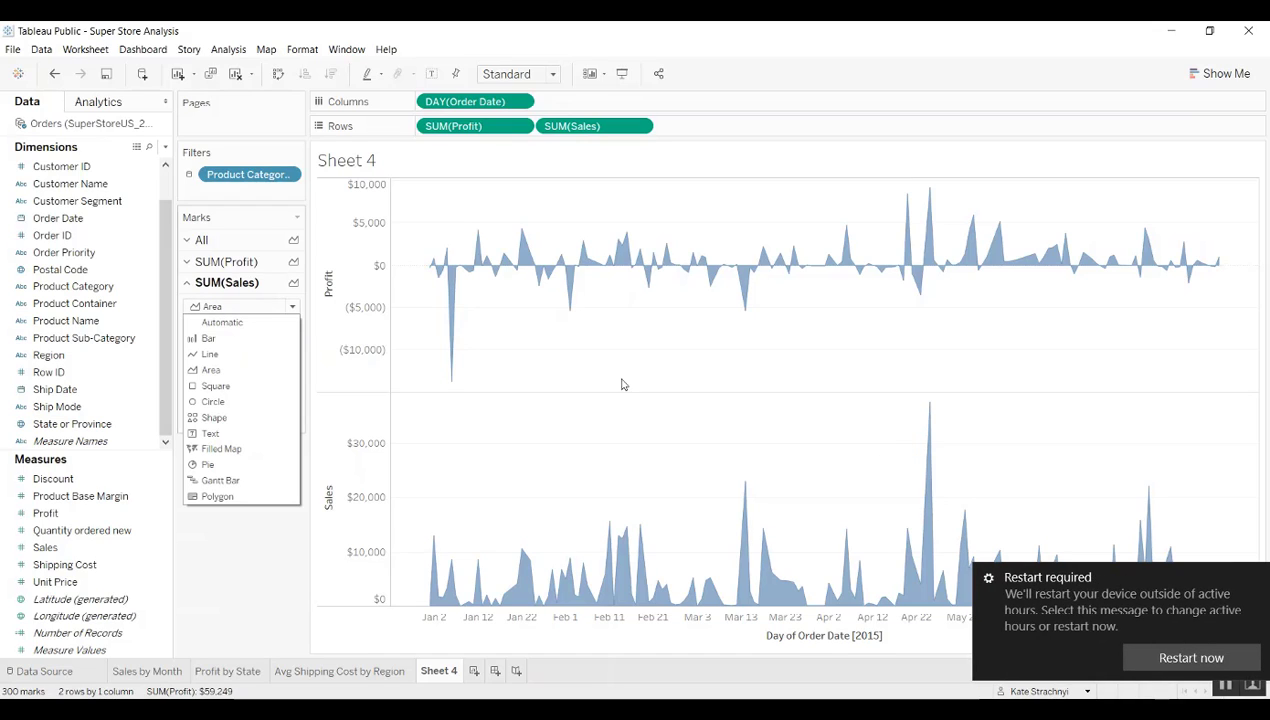
pyautogui.click(240, 356)
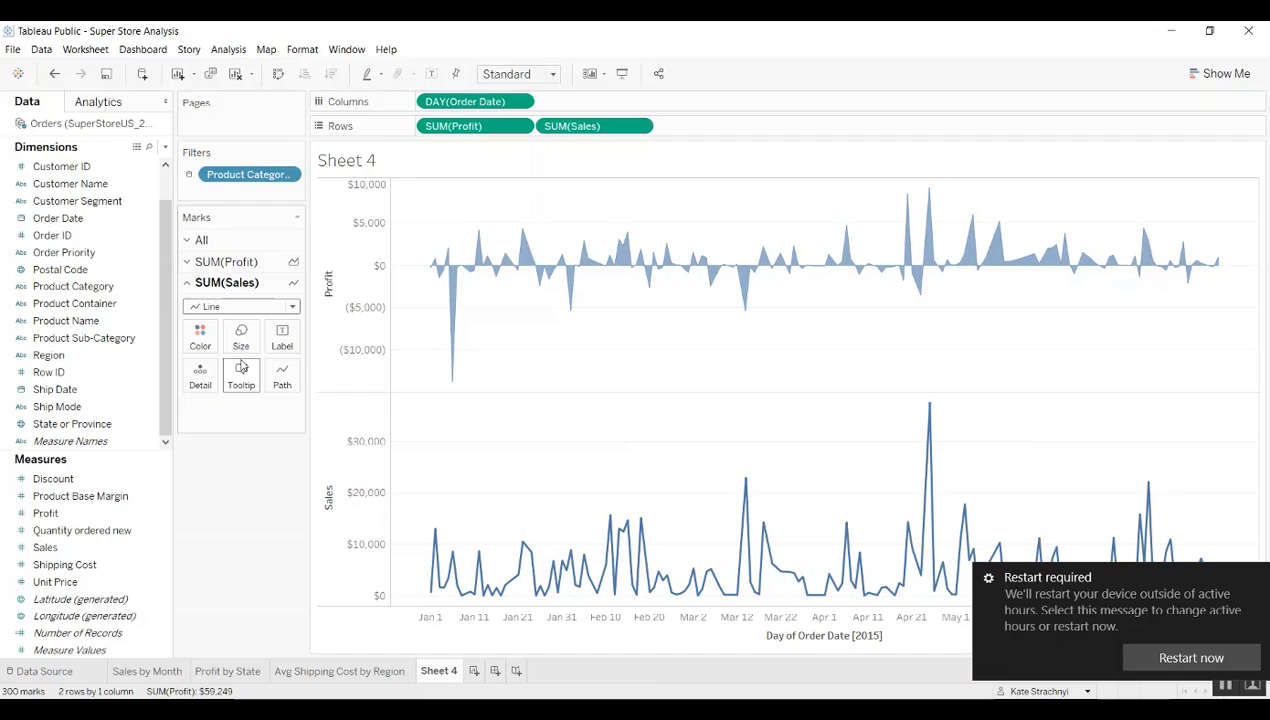
# Color the Profit area chart by SUM(Profit) and make the Sales line black.
pyautogui.click(250, 262)
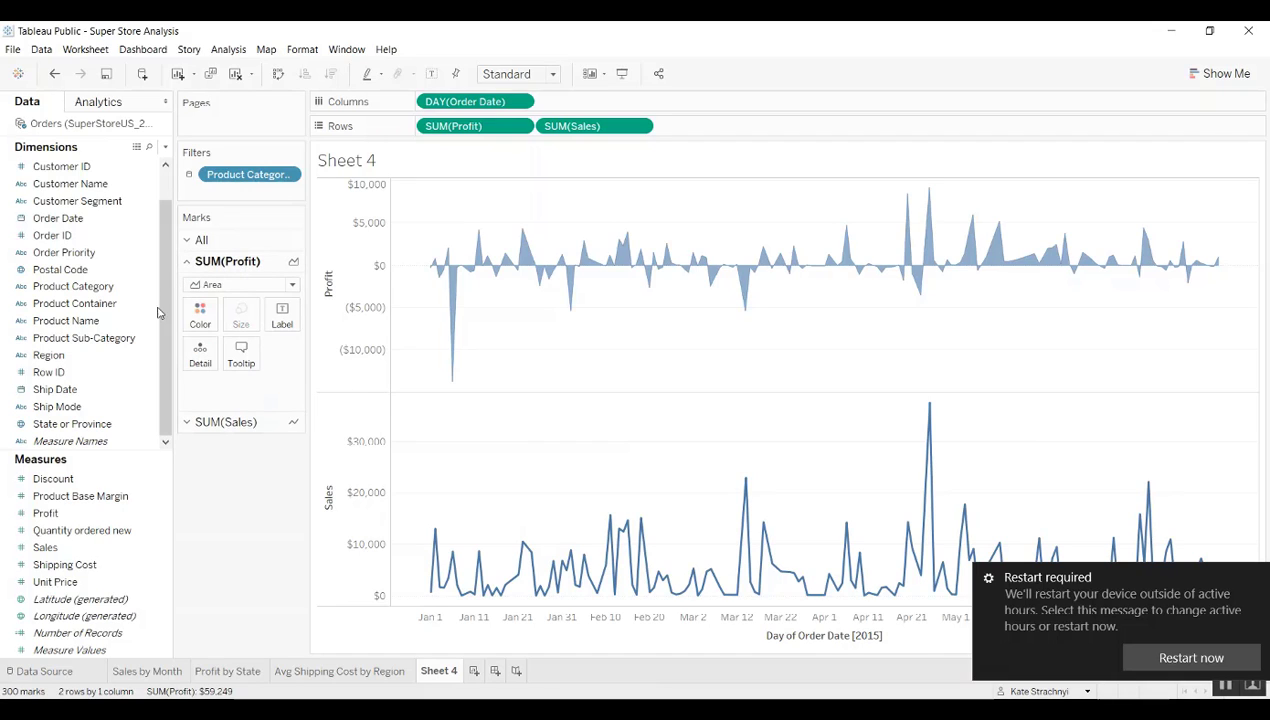
pyautogui.moveTo(55, 513); pyautogui.dragTo(196, 320)
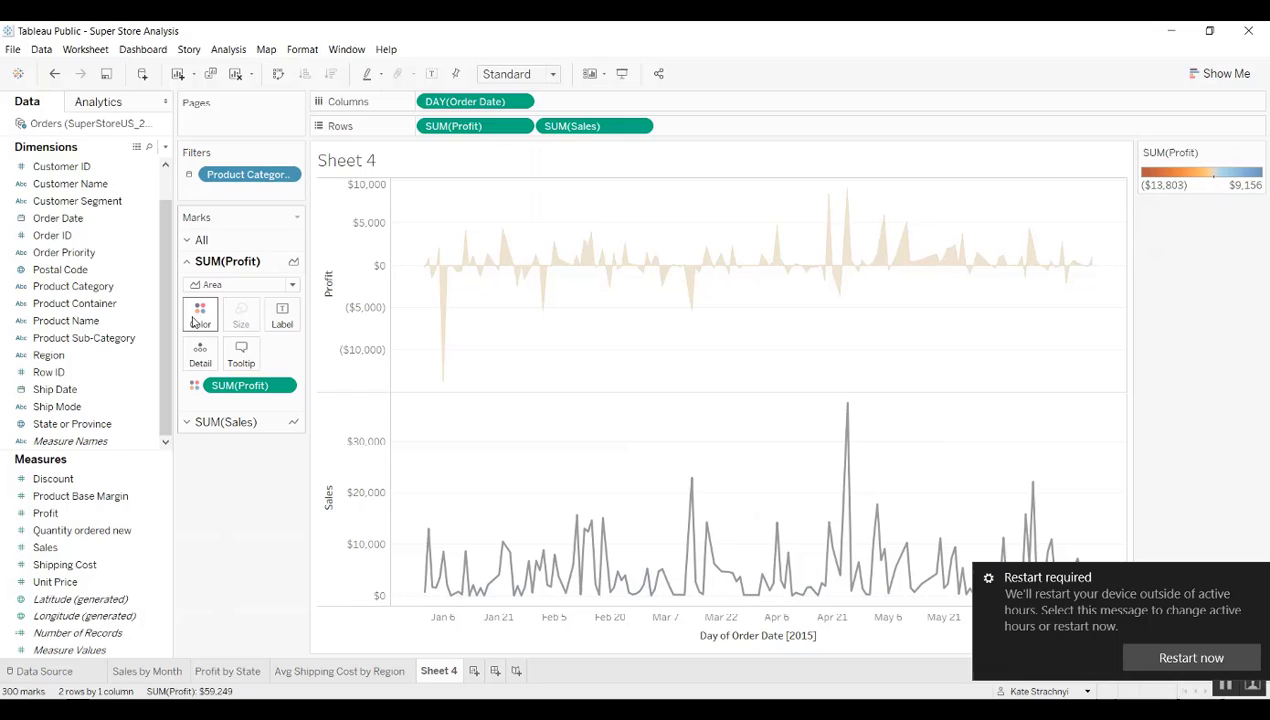
pyautogui.click(224, 423)
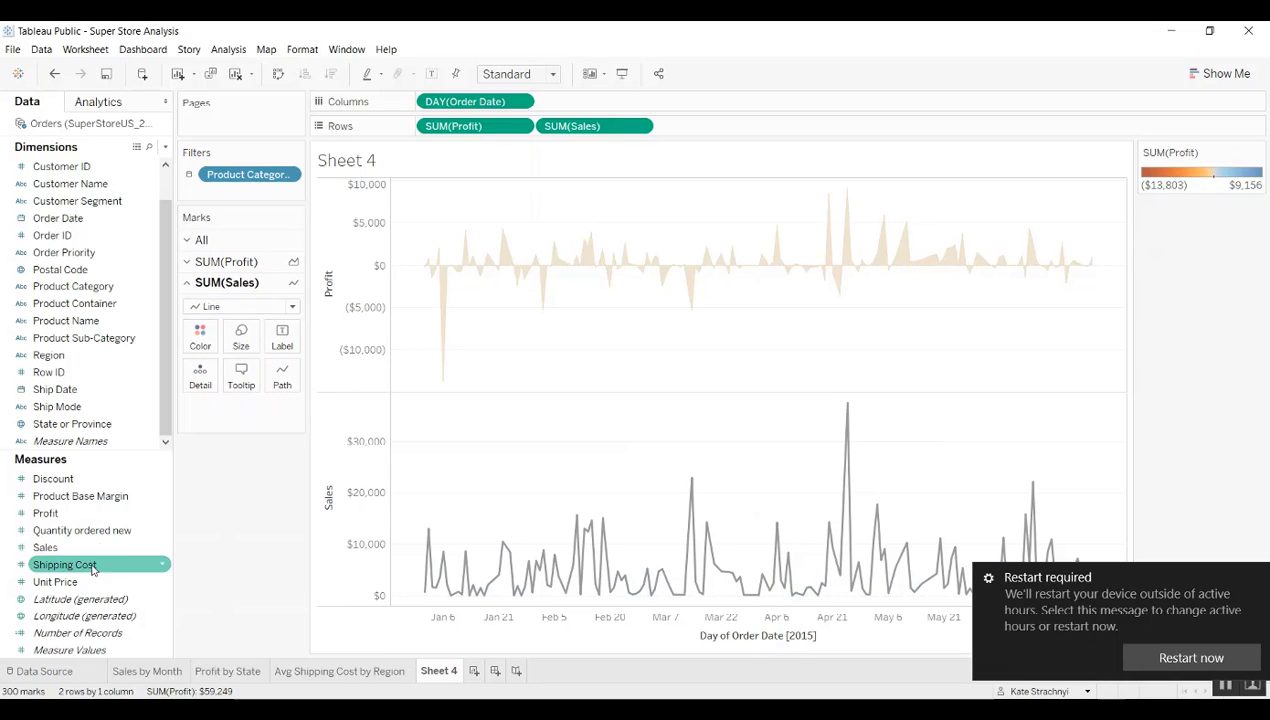
pyautogui.click(196, 333)
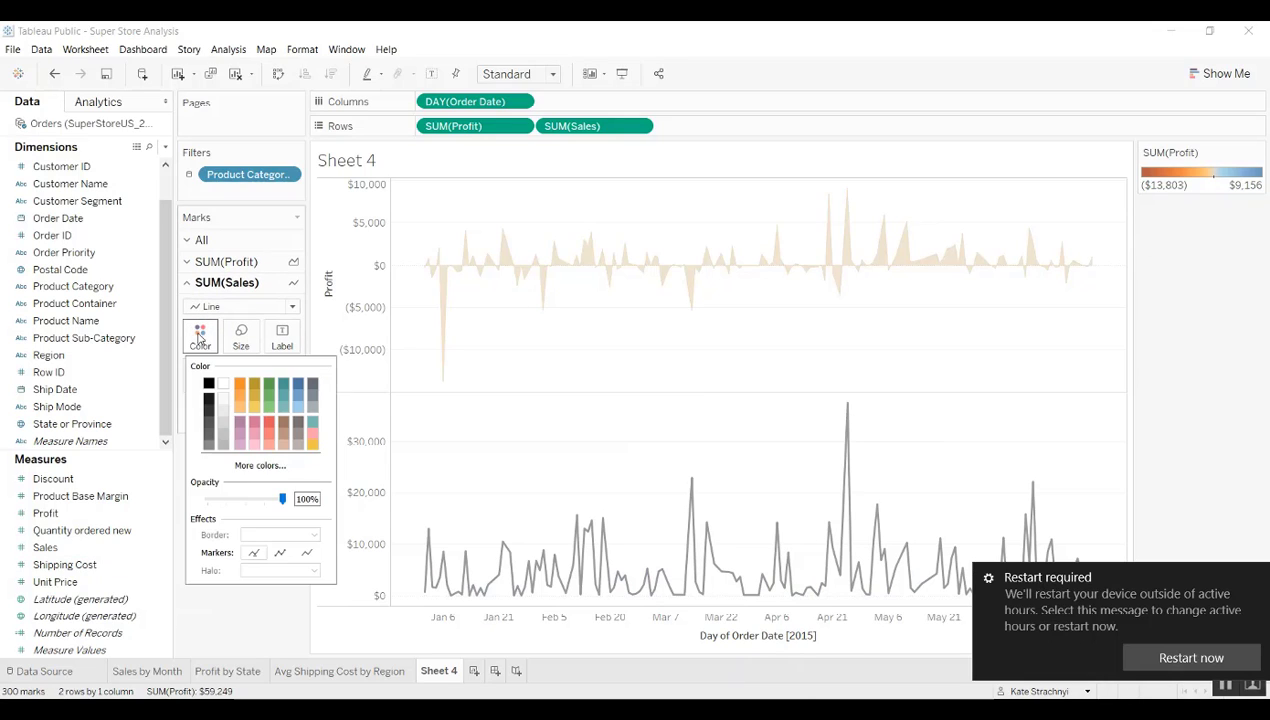
pyautogui.click(208, 384)
pyautogui.click(265, 630)
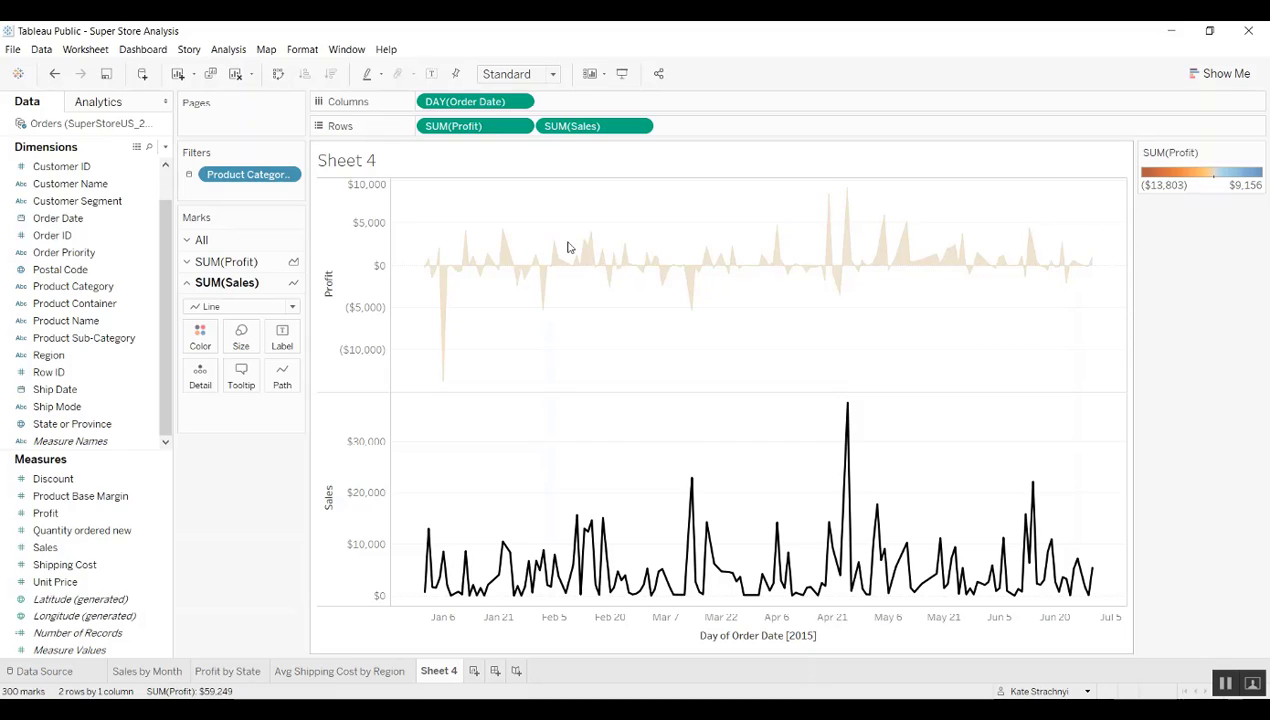
# Combine Profit and Sales into a dual-axis chart and synchronize the Sales axis with the Profit axis.
pyautogui.moveTo(642, 261)
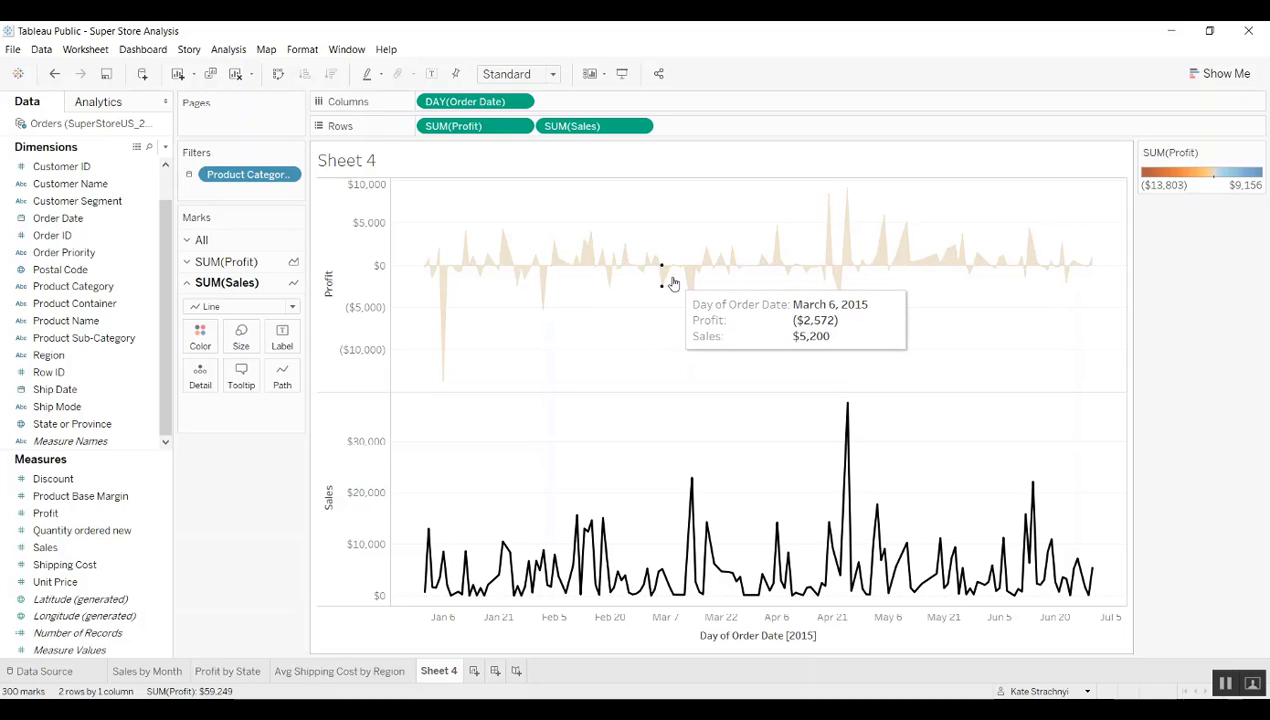
pyautogui.moveTo(702, 572)
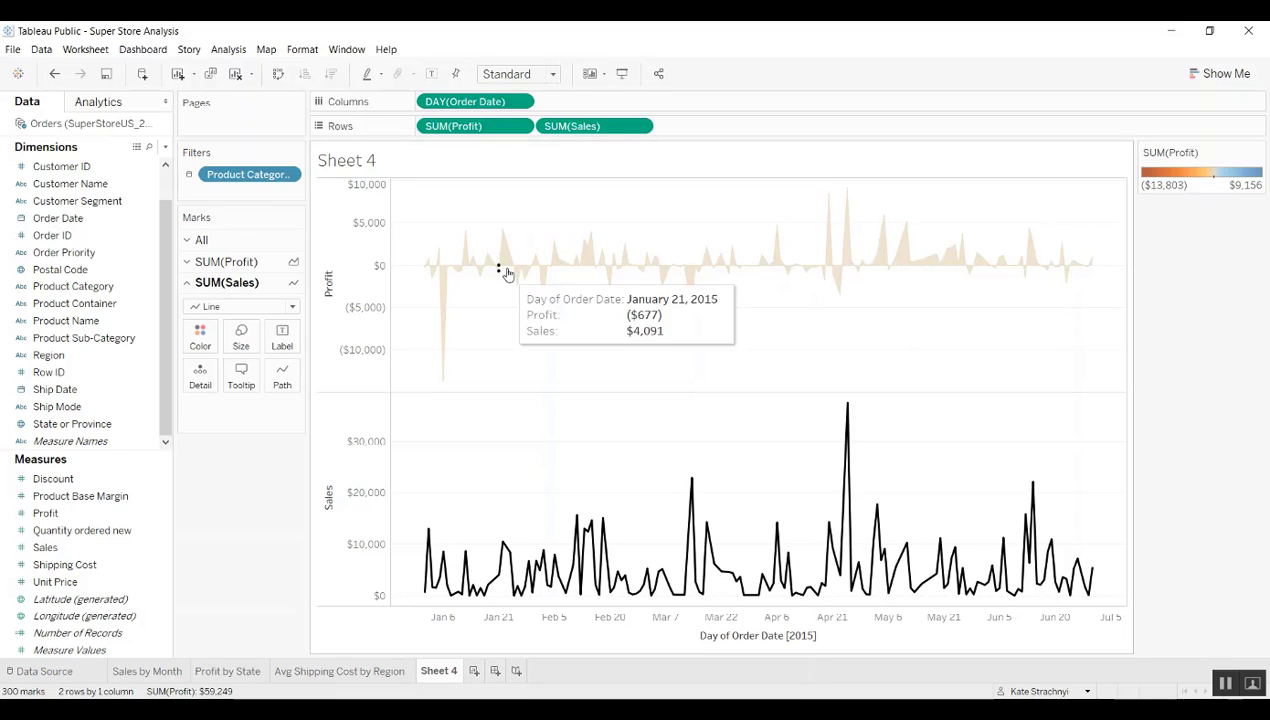
pyautogui.click(639, 127)
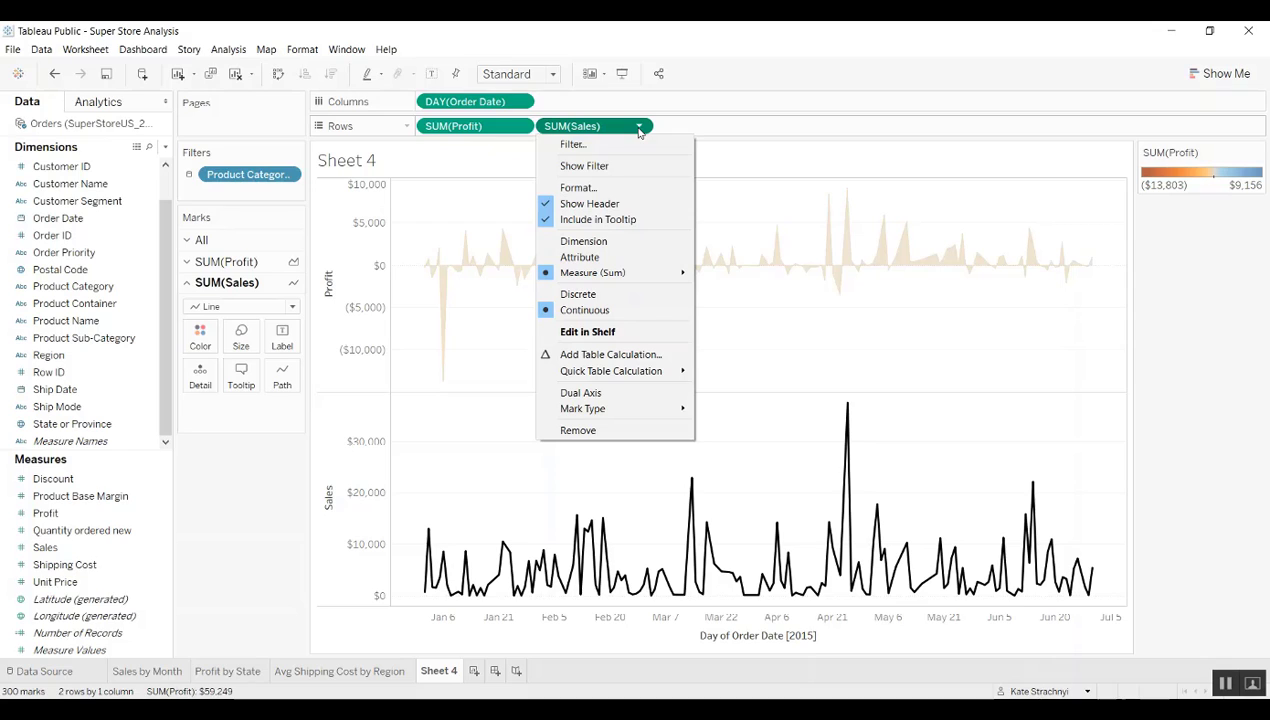
pyautogui.click(612, 393)
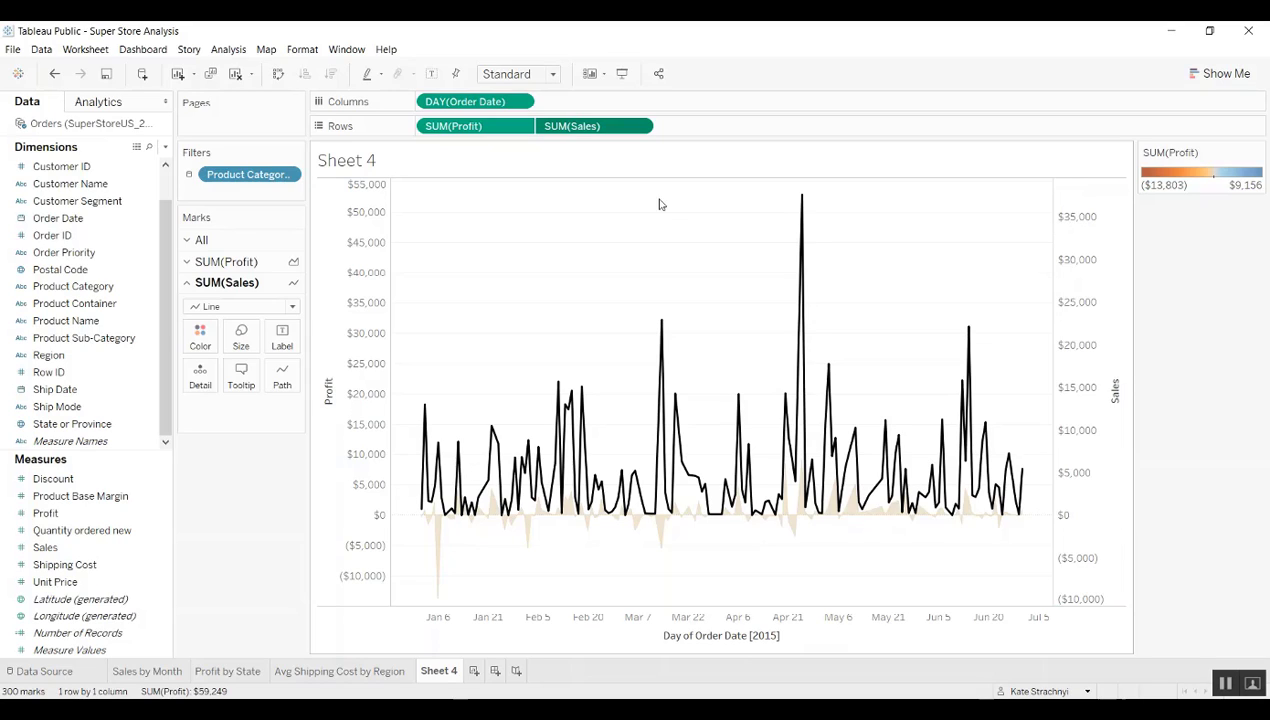
pyautogui.click(1074, 239)
pyautogui.rightClick(1080, 243)
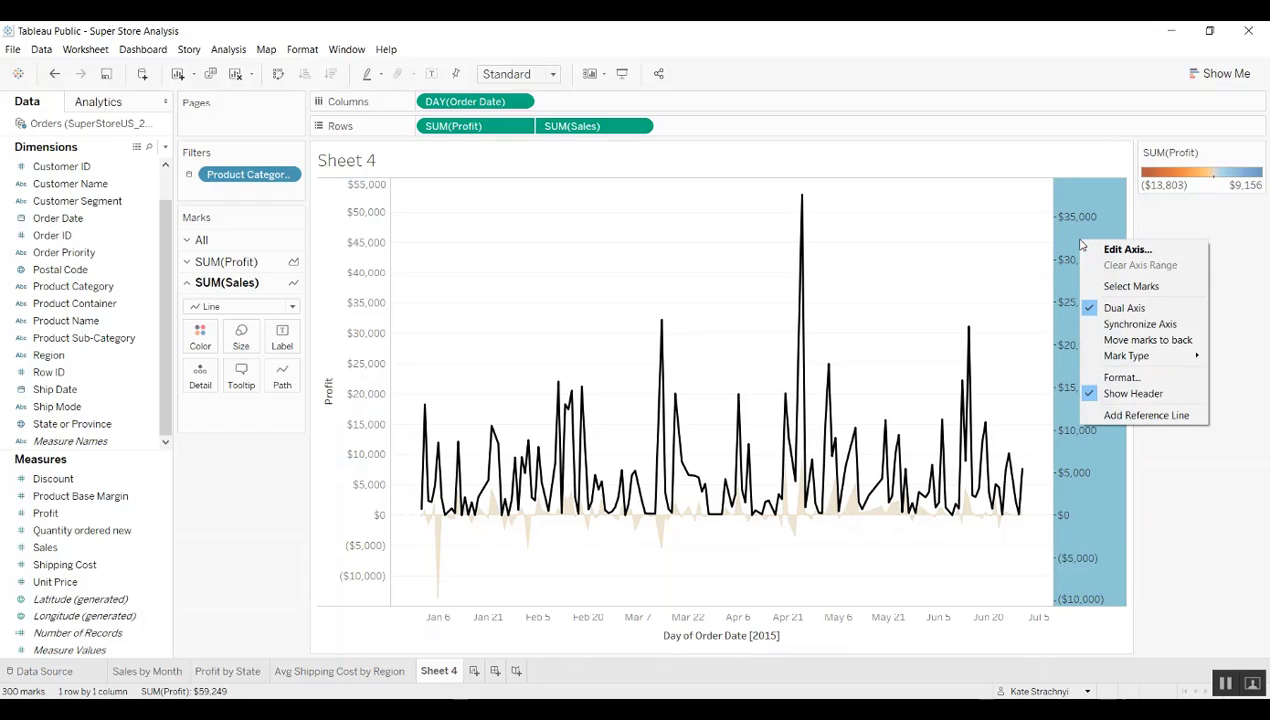
pyautogui.click(1137, 325)
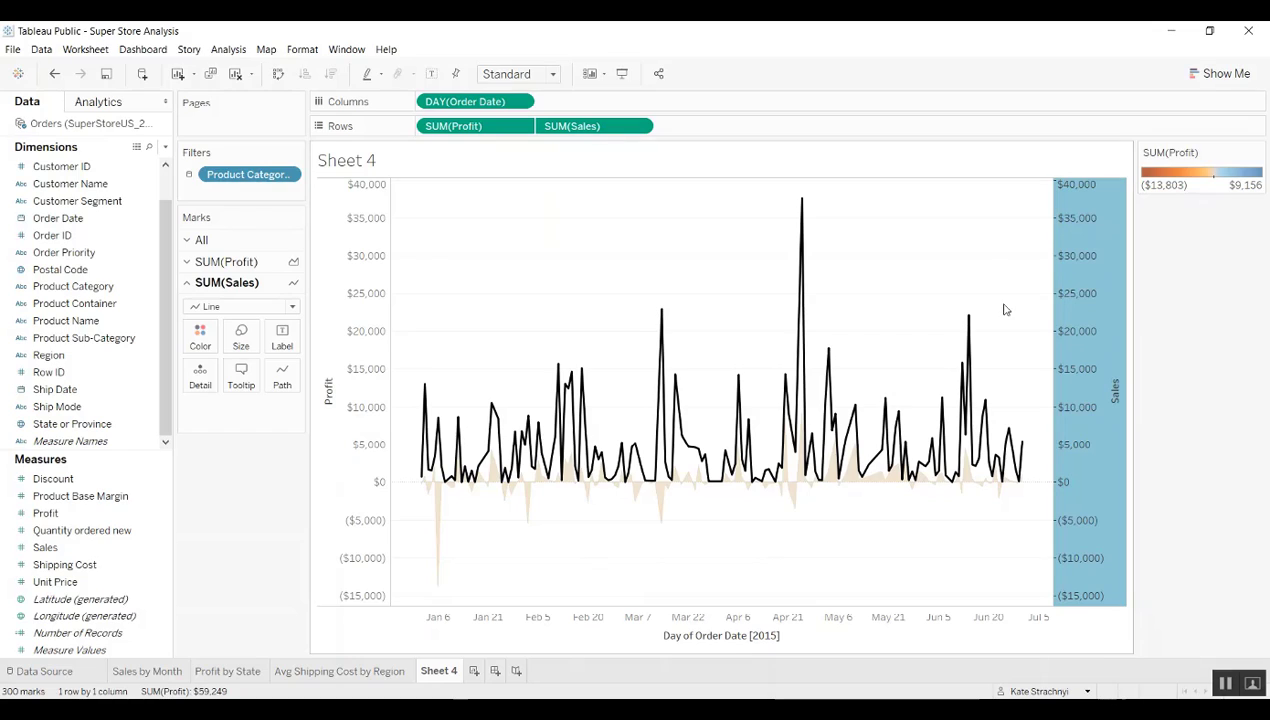
# Hide the Sales axis header and change the Profit axis title to "Profit & Sales".
pyautogui.click(985, 258)
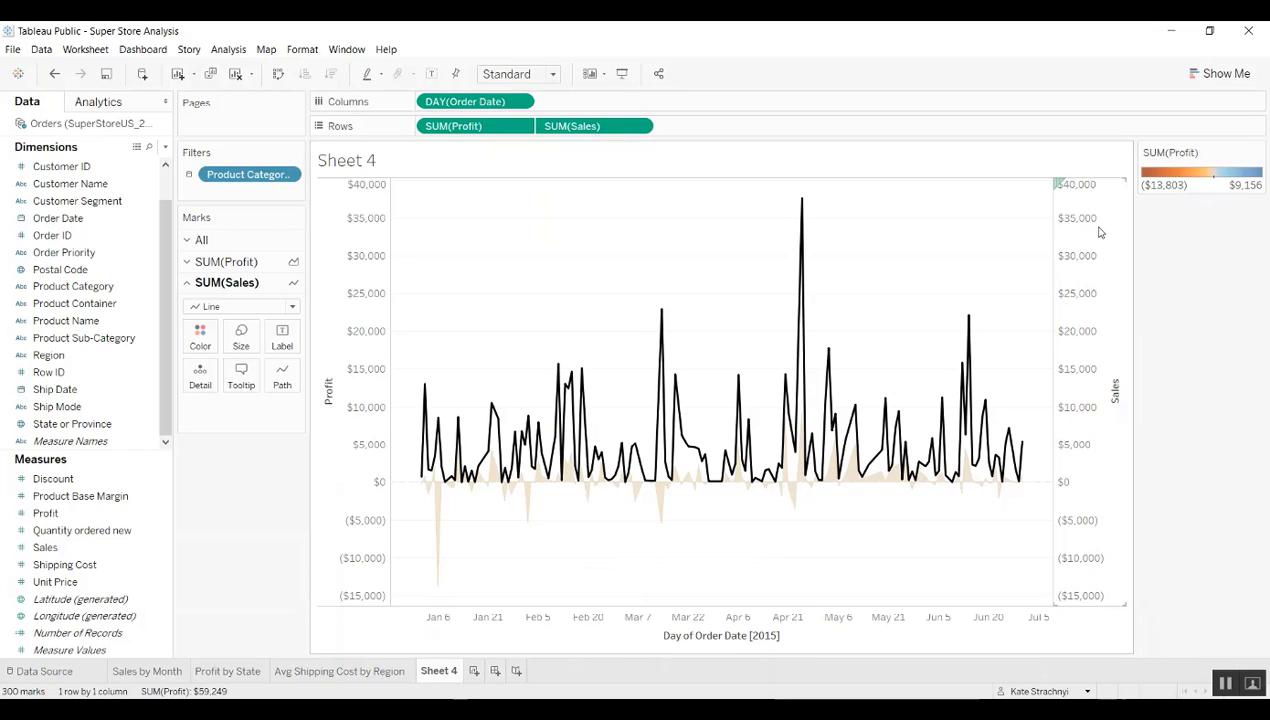
pyautogui.rightClick(1099, 232)
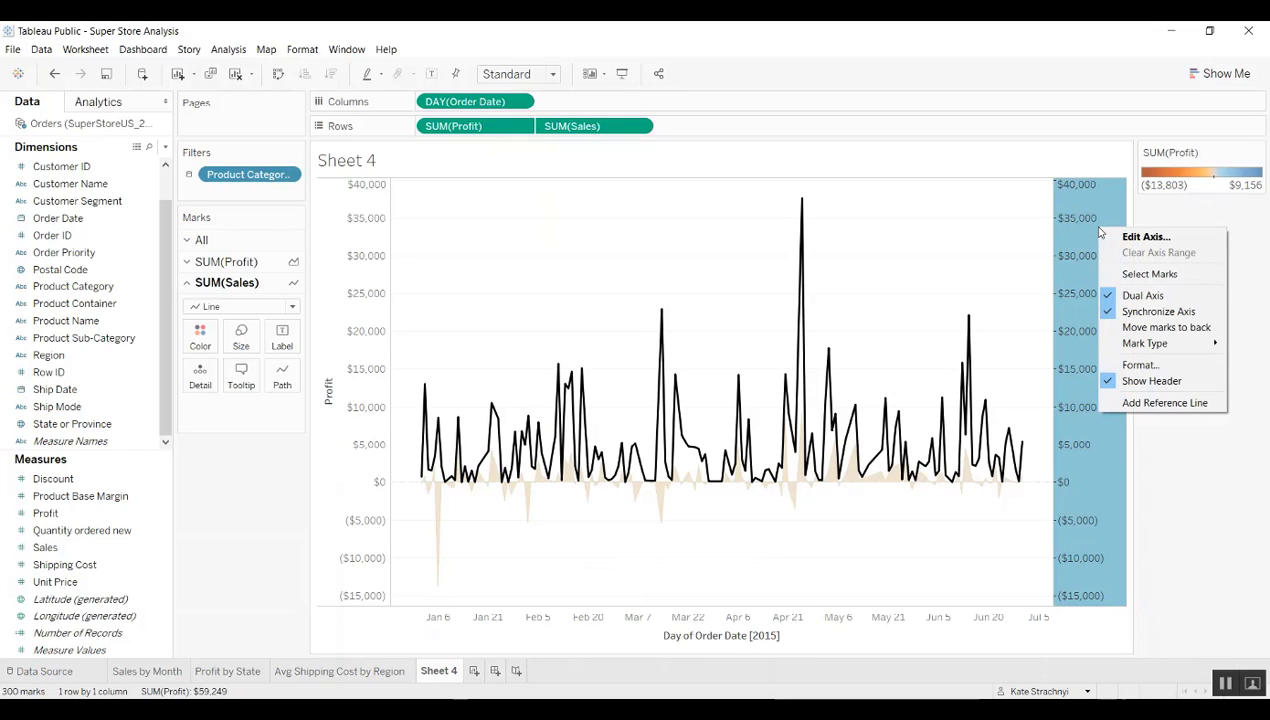
pyautogui.click(1125, 383)
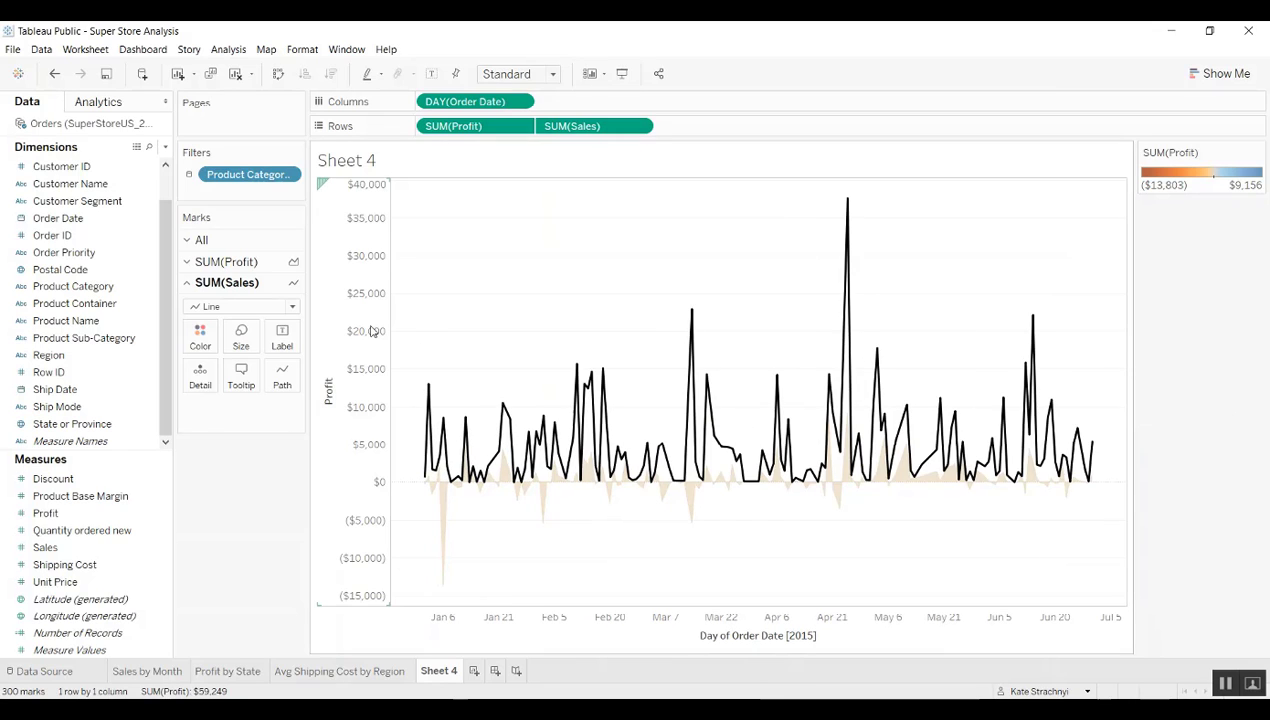
pyautogui.doubleClick(333, 377)
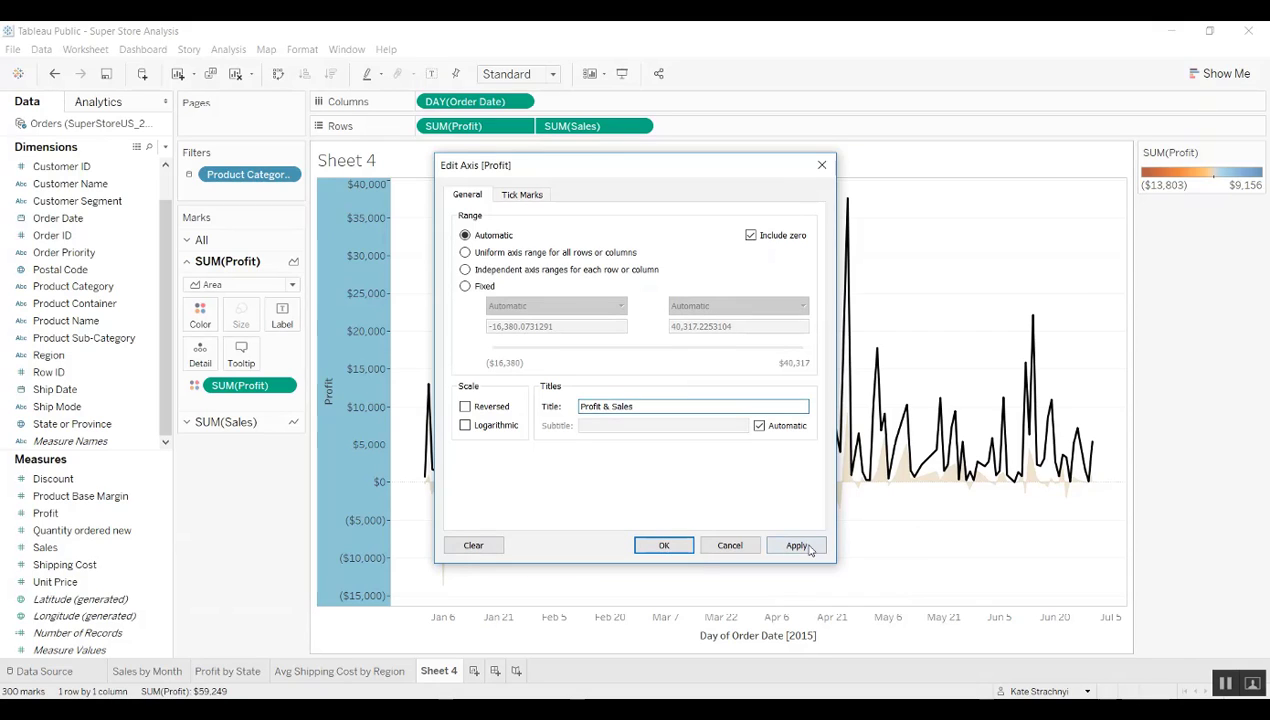
pyautogui.click(680, 545)
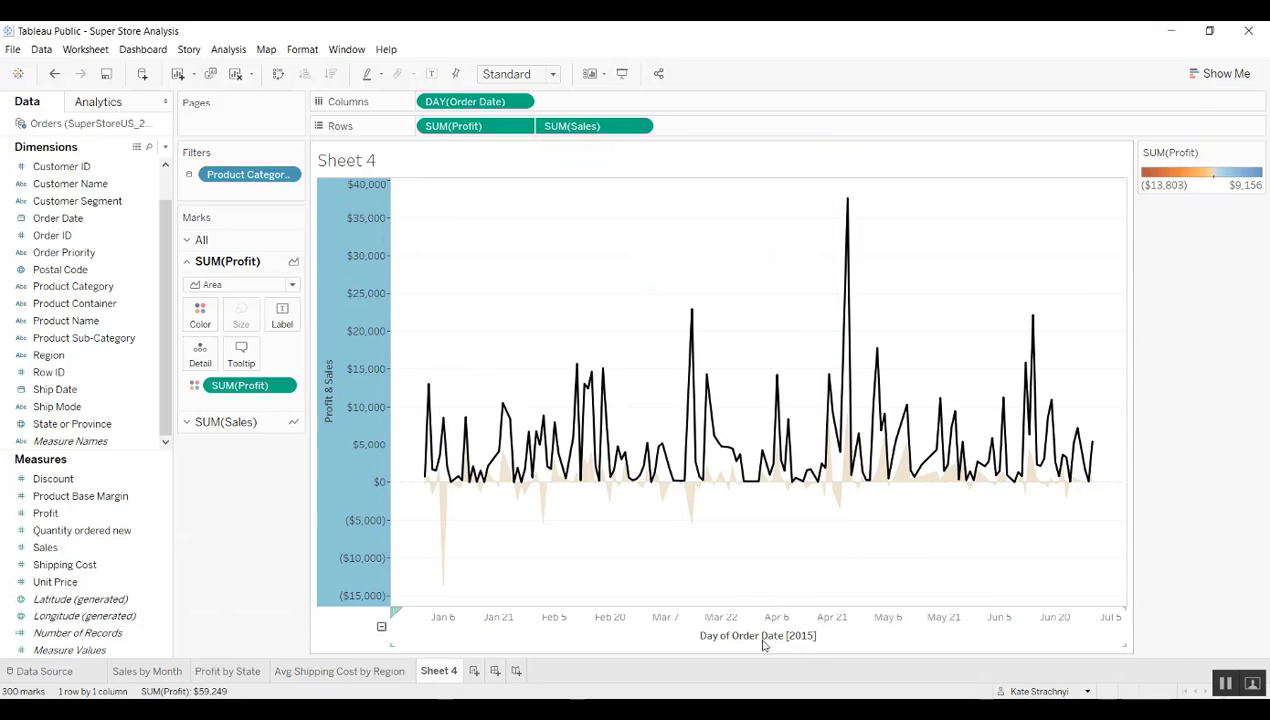
# Remove the title from the Day of Order Date axis.
pyautogui.click(763, 645)
pyautogui.click(763, 645)
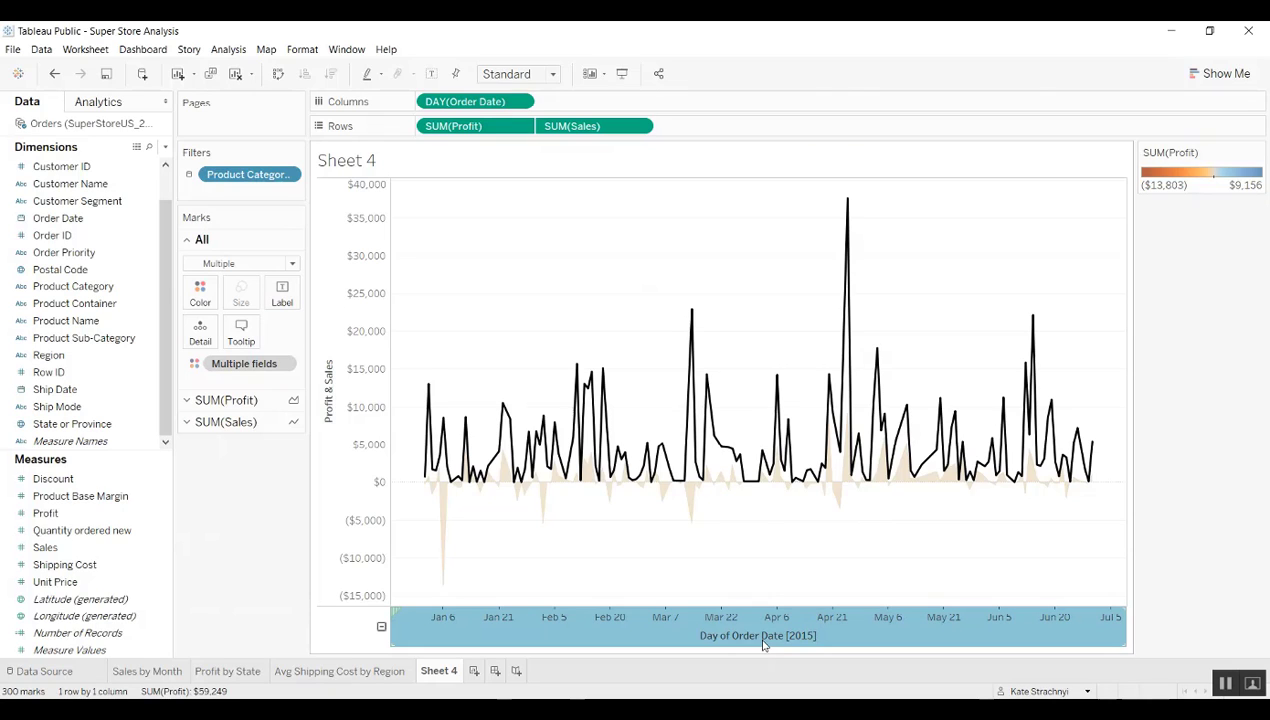
pyautogui.doubleClick(746, 645)
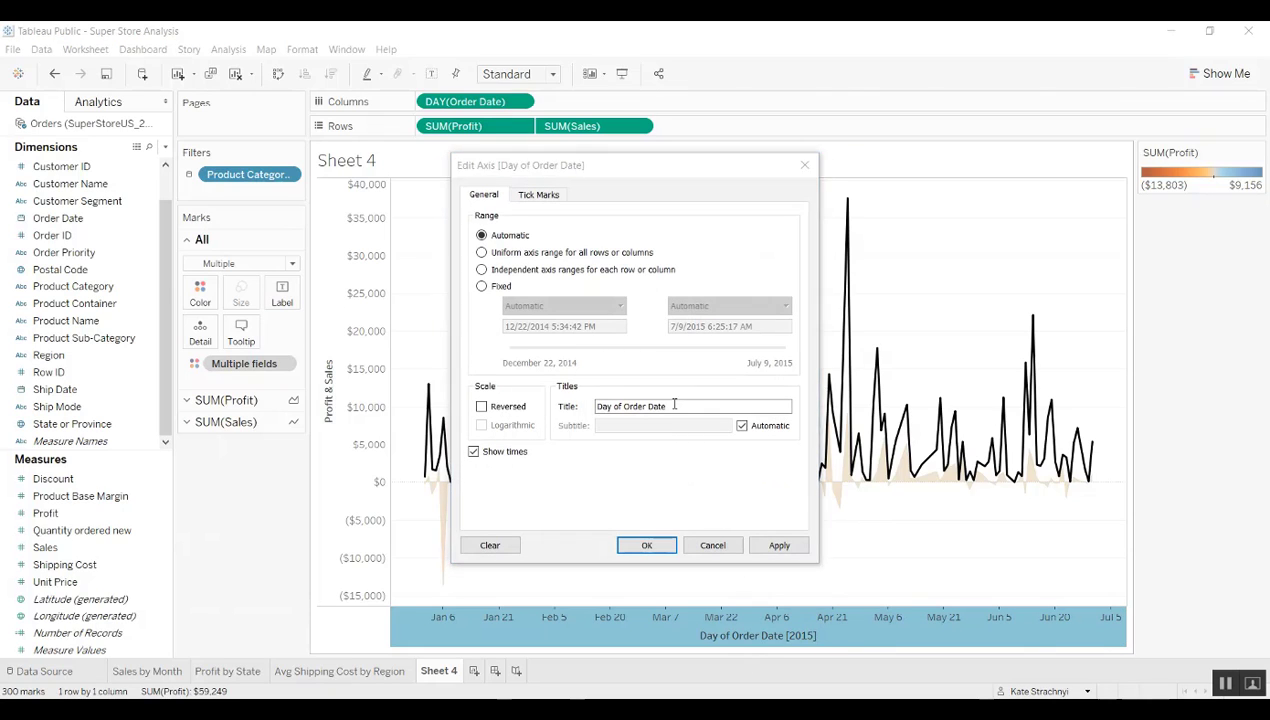
pyautogui.click(676, 405)
pyautogui.hotkey('ctrl', 'a')
pyautogui.press('BackSpace')
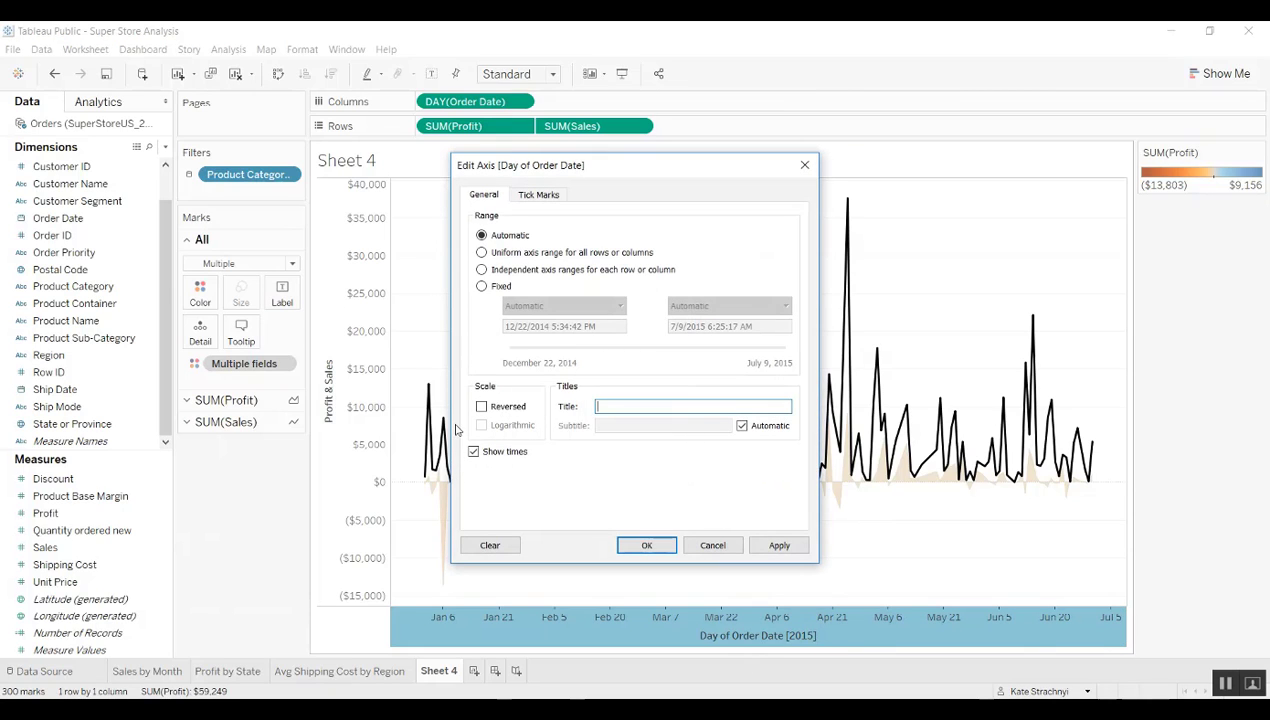
pyautogui.click(779, 545)
pyautogui.click(646, 545)
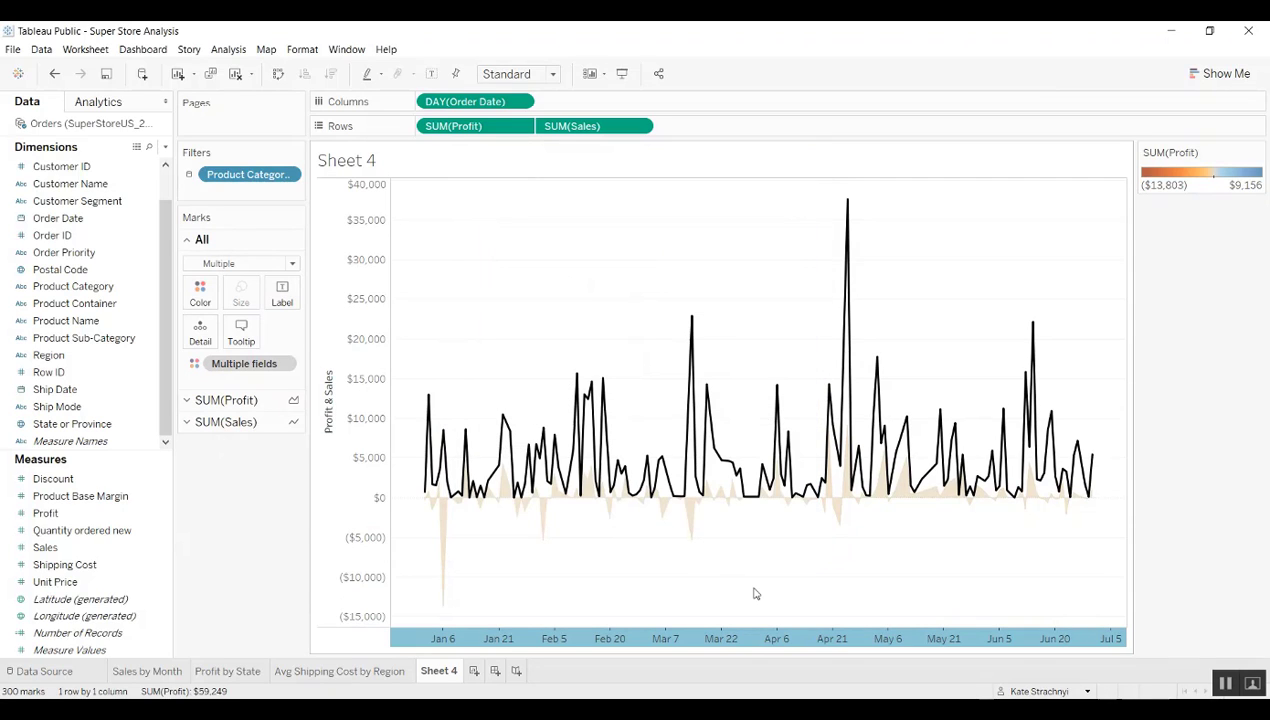
# Rename the Sheet 4 worksheet as "Profit & Sales".
pyautogui.doubleClick(438, 673)
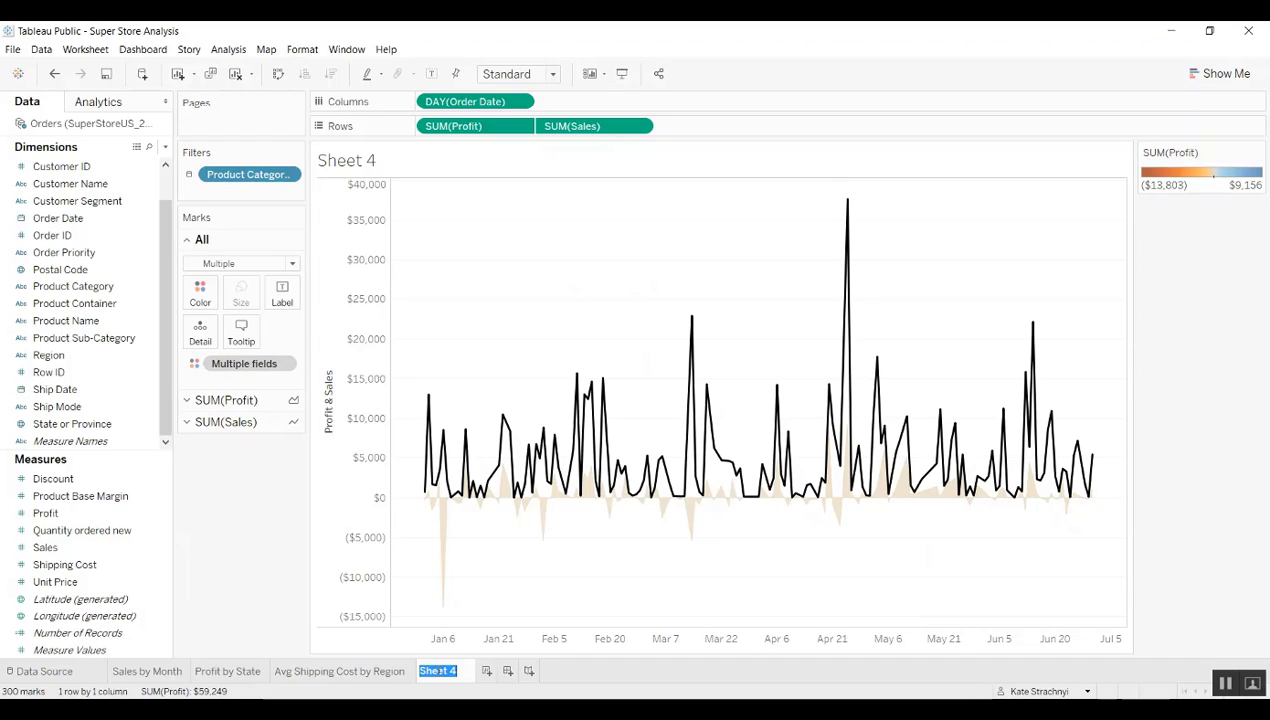
pyautogui.write('Profit & Sales')
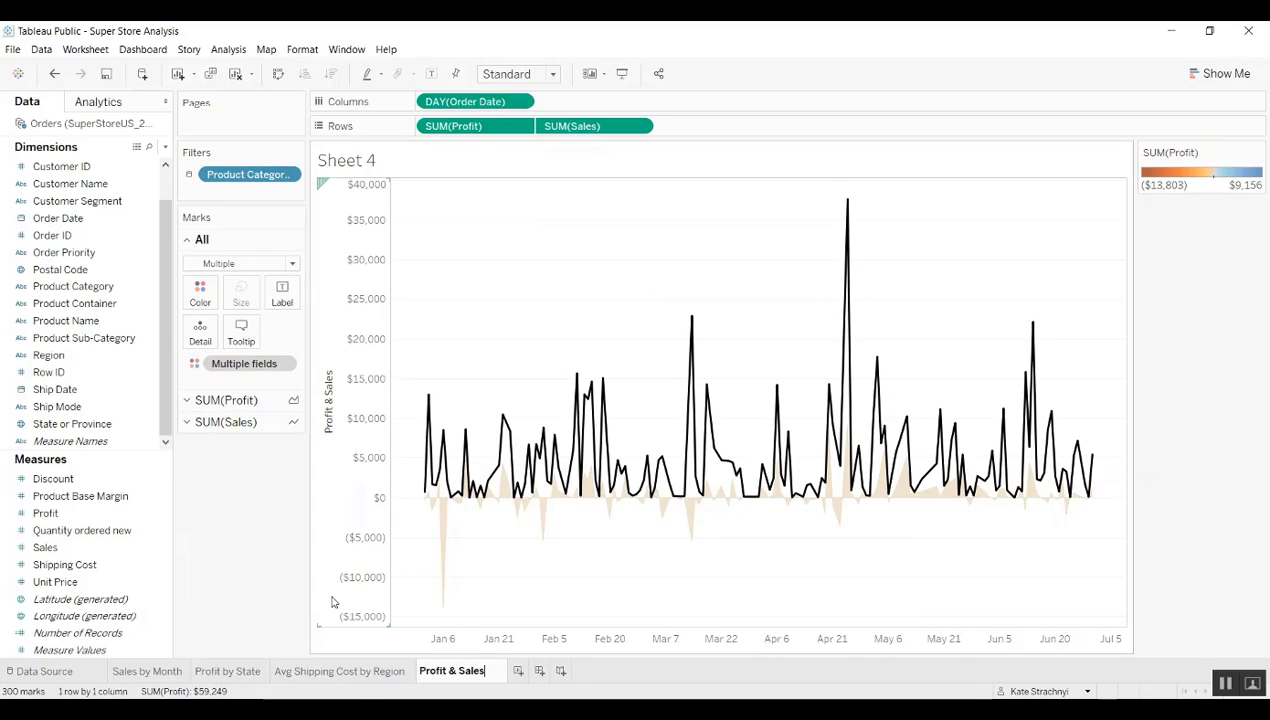
pyautogui.press('Return')
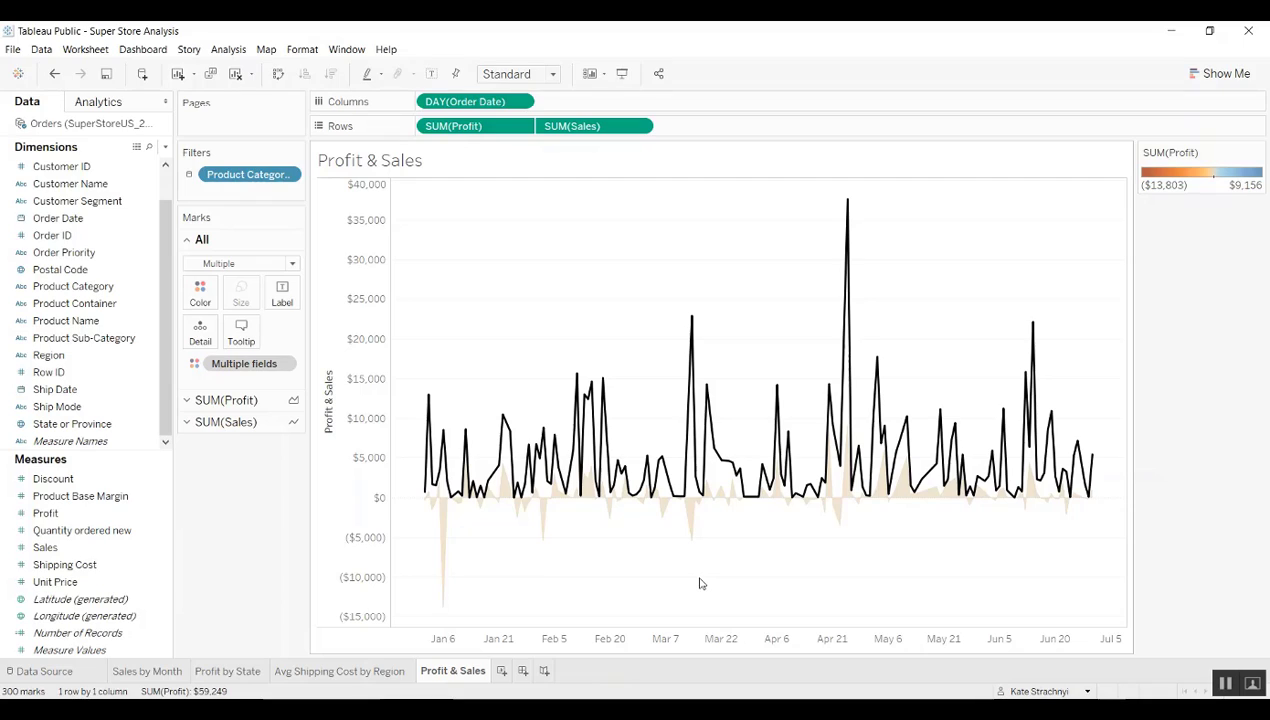
# Create a new dashboard and set its maximum width to 1350 px.
pyautogui.click(522, 671)
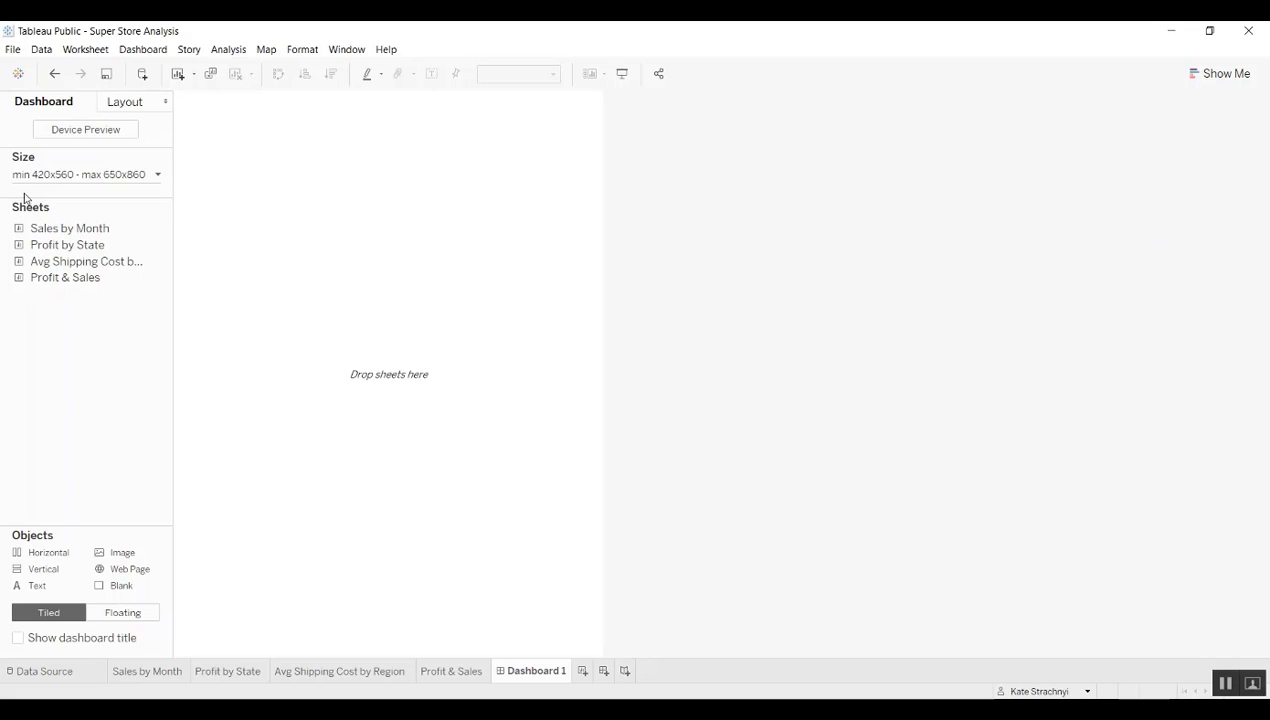
pyautogui.click(71, 179)
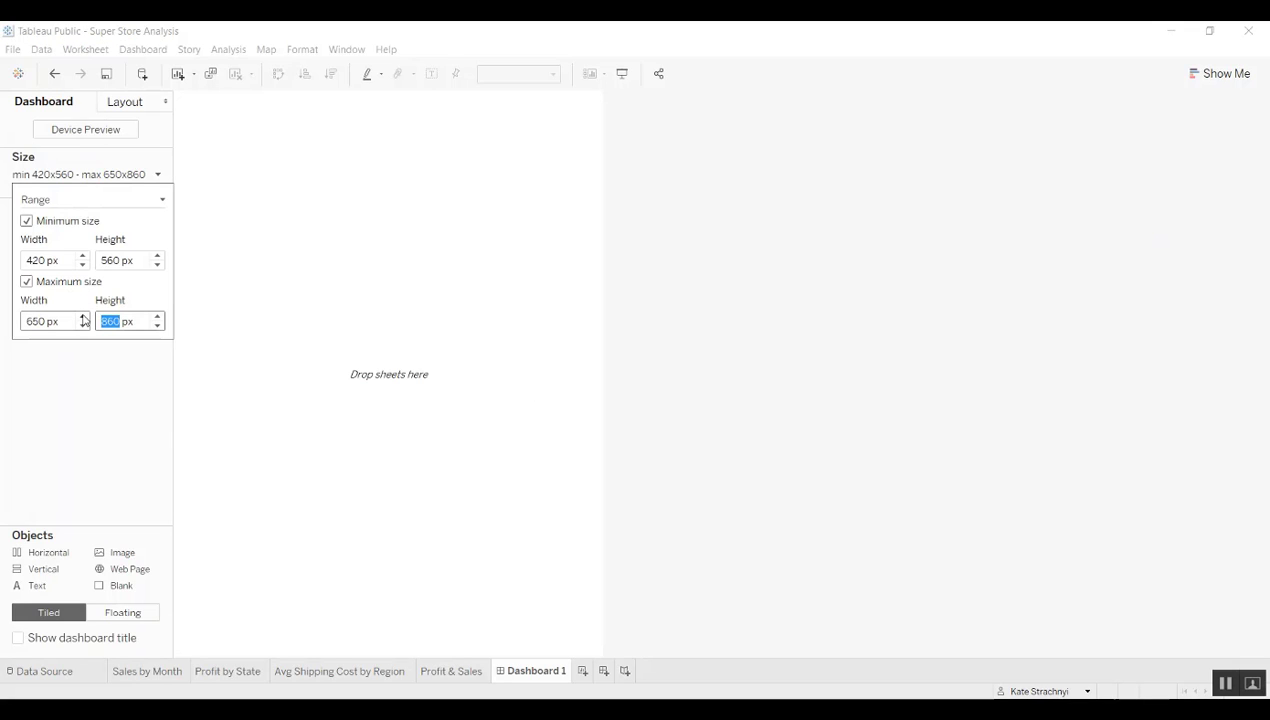
pyautogui.moveTo(84, 317); pyautogui.dragTo(84, 317)
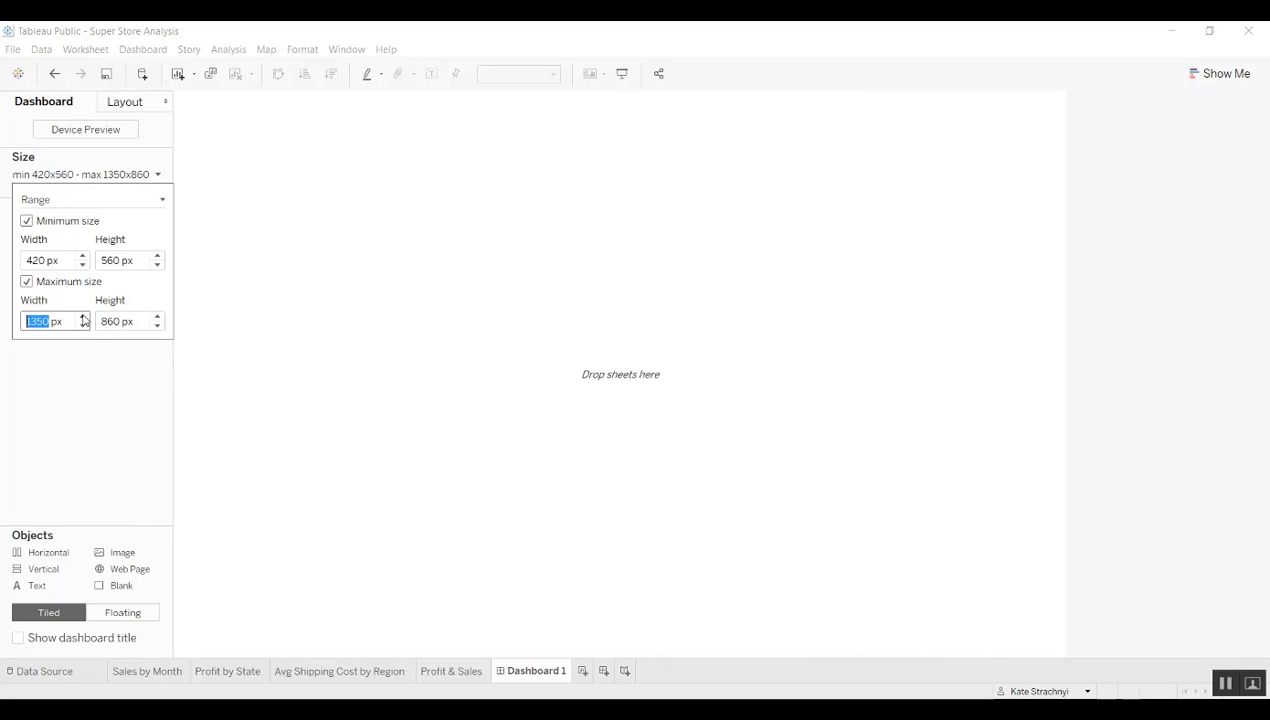
pyautogui.click(559, 321)
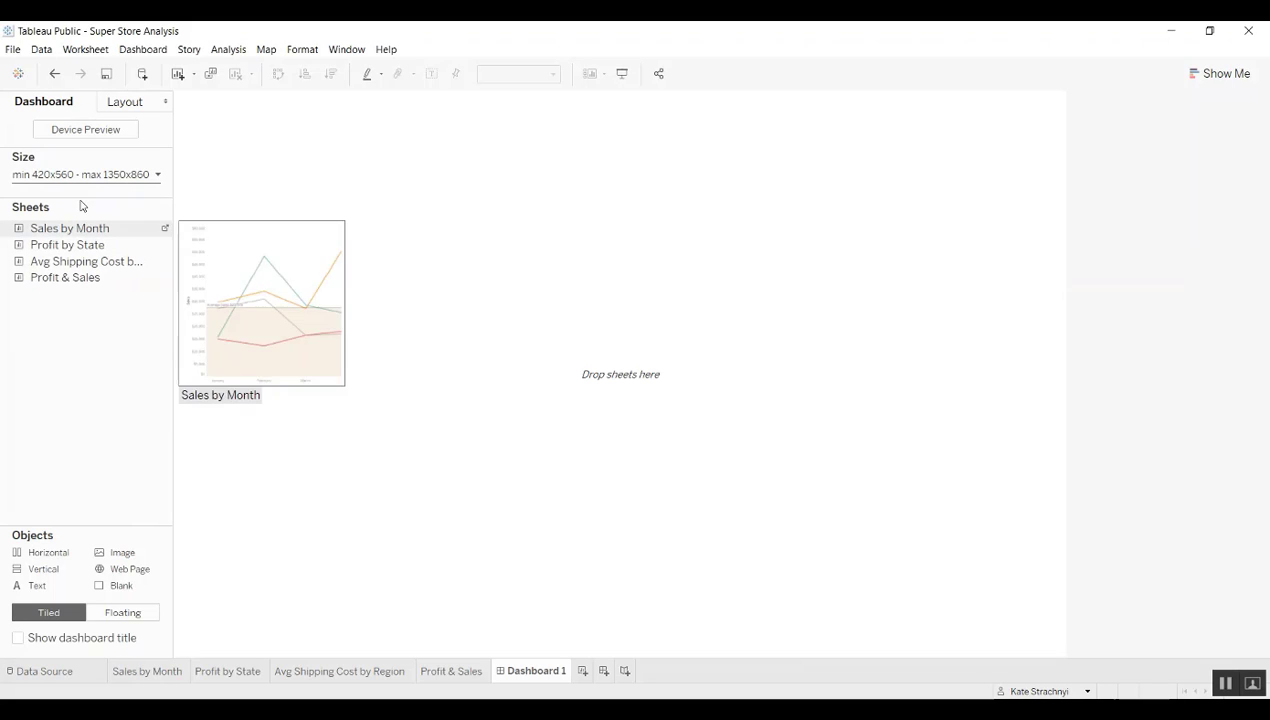
# Show the dashboard title and rename the dashboard as "Super Store Data Analysis".
pyautogui.click(18, 640)
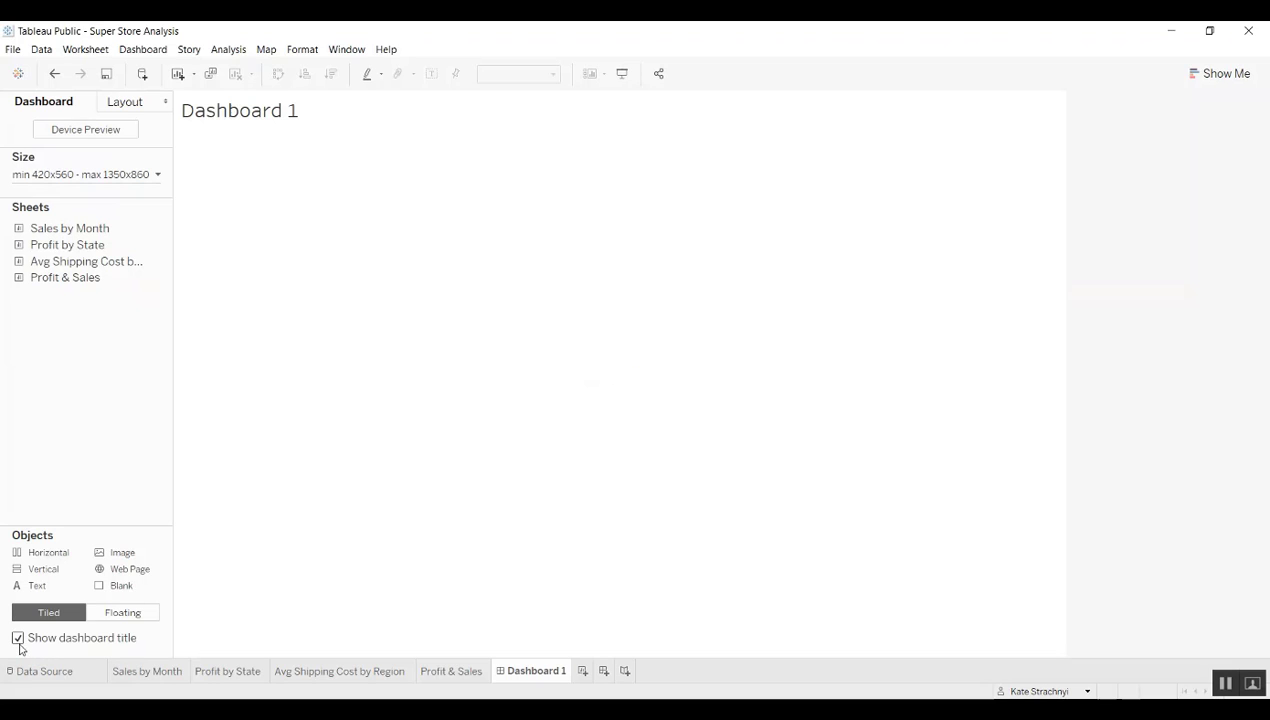
pyautogui.doubleClick(539, 670)
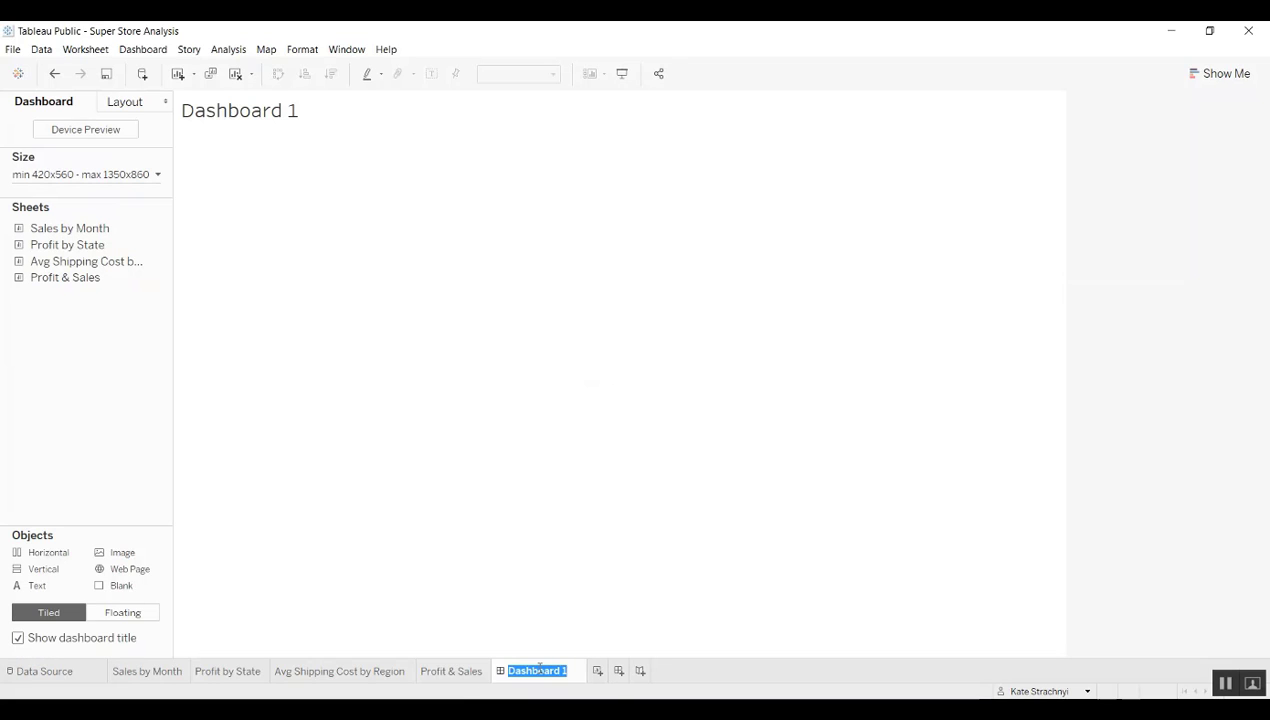
pyautogui.write('Super Store ')
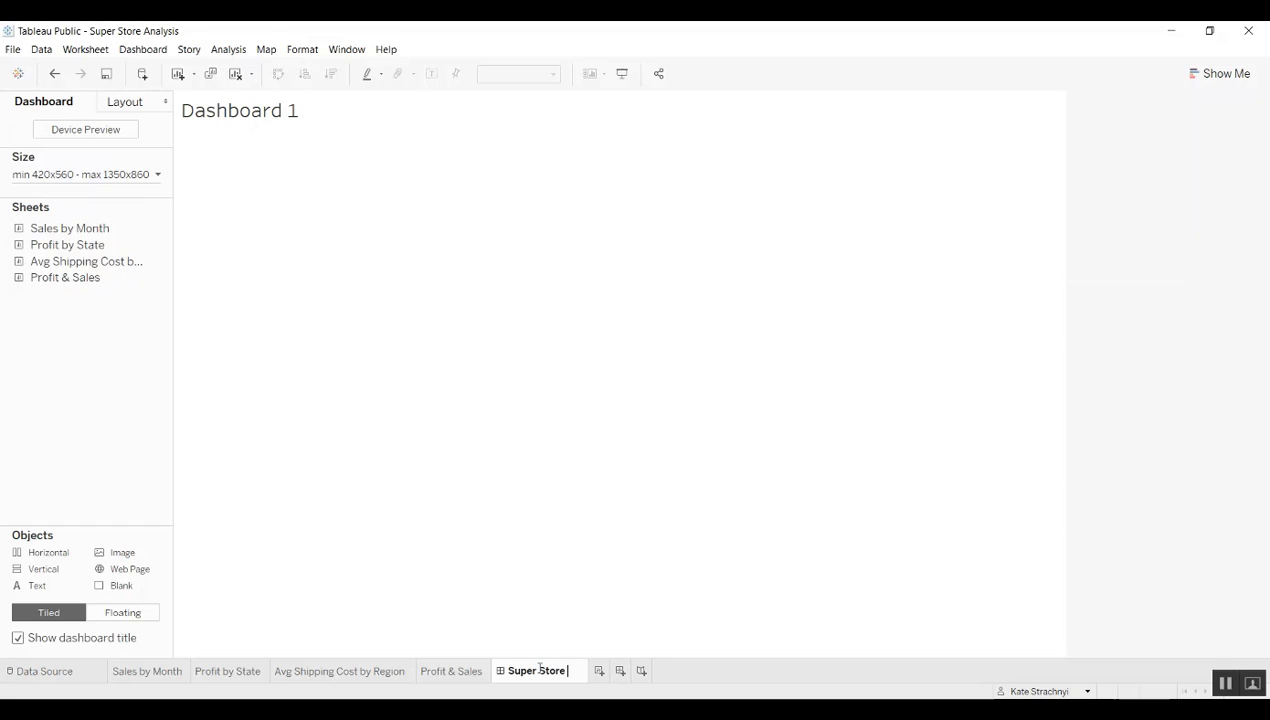
pyautogui.write('Data Anal')
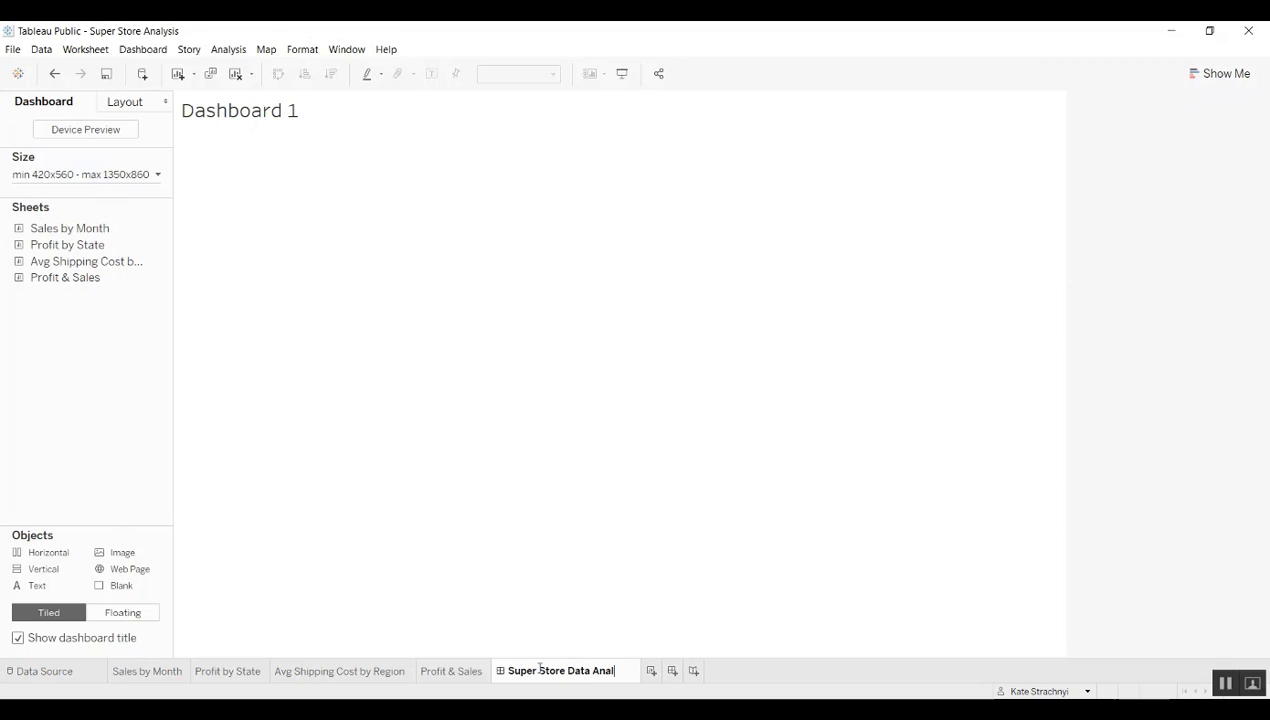
pyautogui.write('ysis')
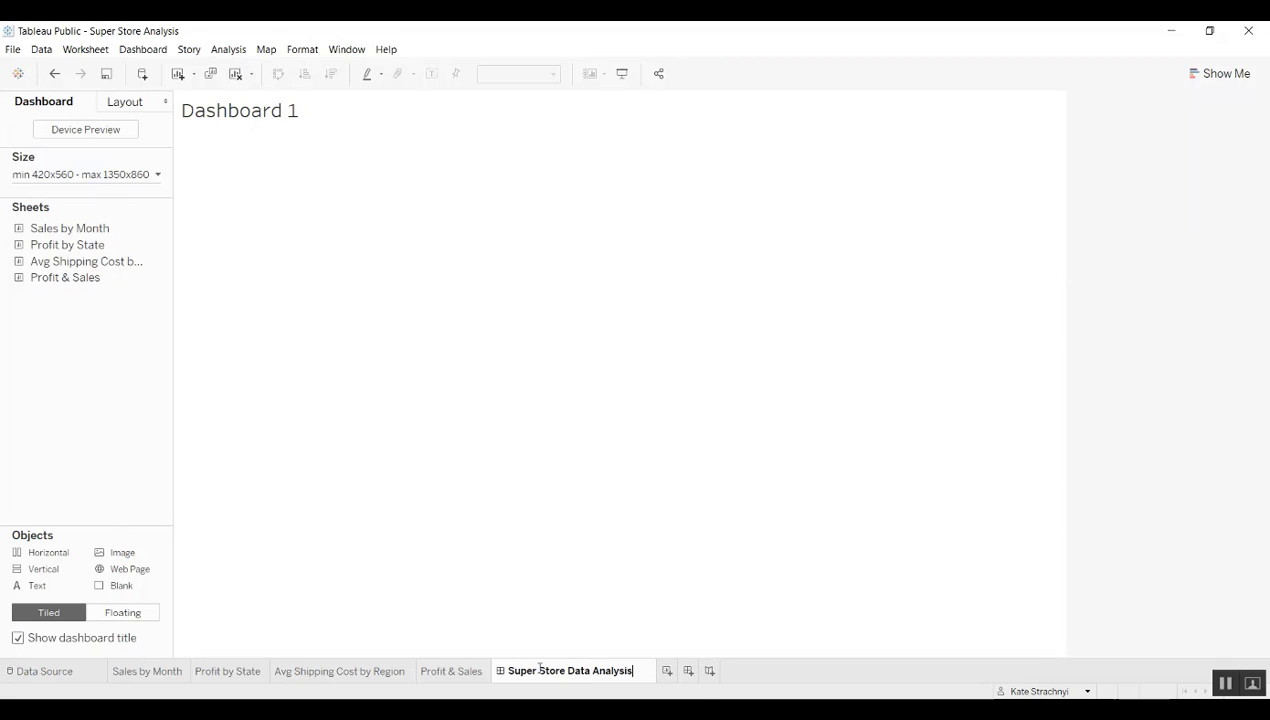
pyautogui.click(558, 480)
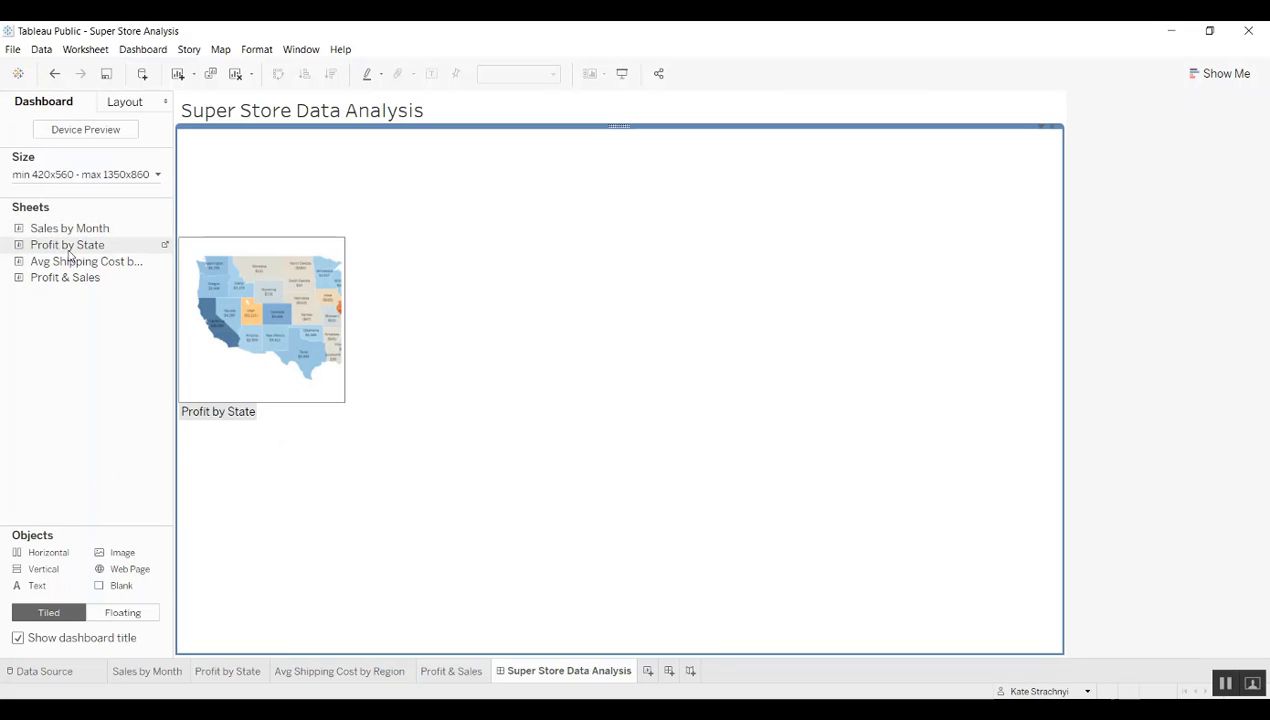
# Lay out the dashboard with Profit by State and Sales by Month side by side above Avg Shipping Cost by Region and Profit & Sales.
pyautogui.moveTo(113, 249); pyautogui.dragTo(244, 209)
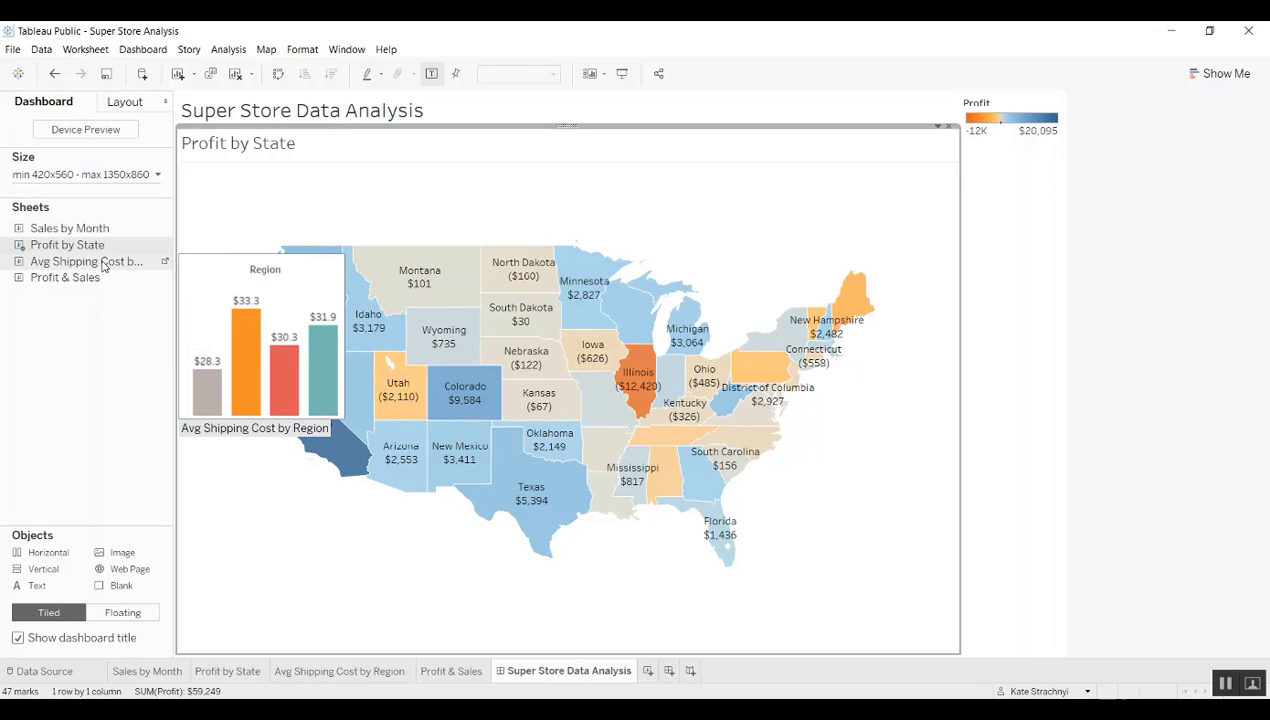
pyautogui.click(103, 265)
pyautogui.moveTo(103, 265); pyautogui.dragTo(377, 290)
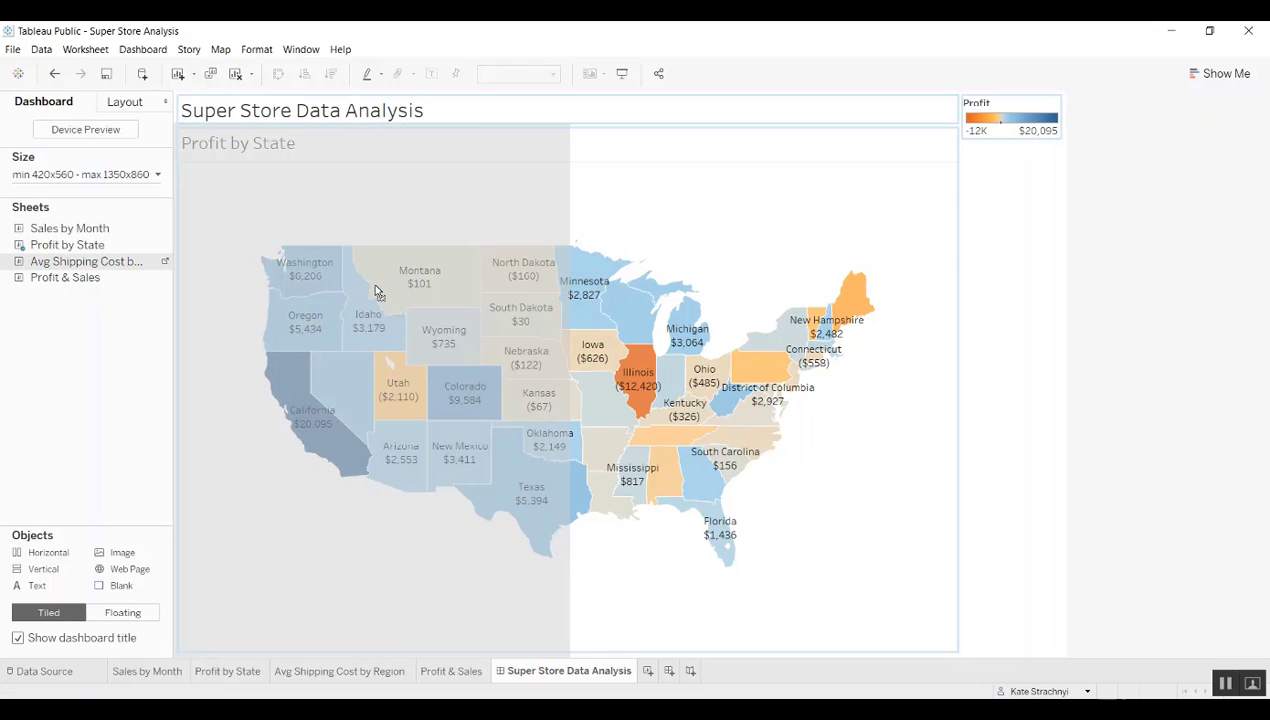
pyautogui.moveTo(392, 366); pyautogui.dragTo(572, 499)
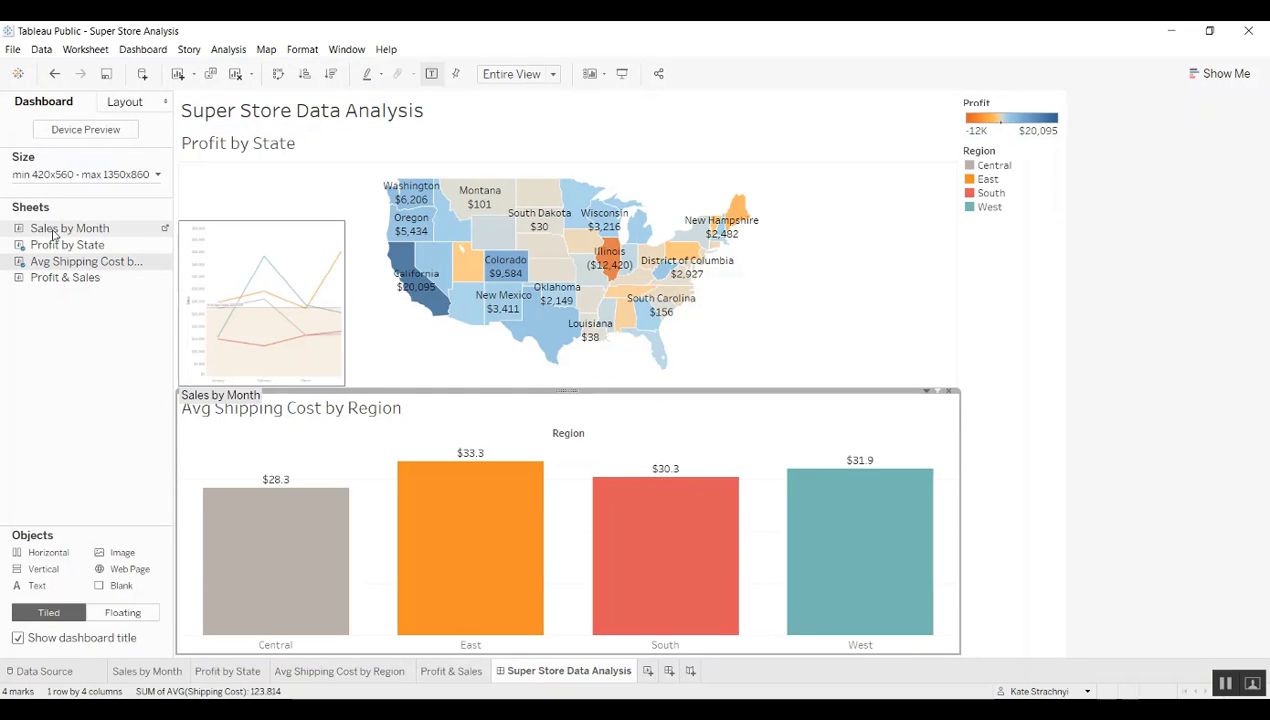
pyautogui.moveTo(54, 234); pyautogui.dragTo(581, 293)
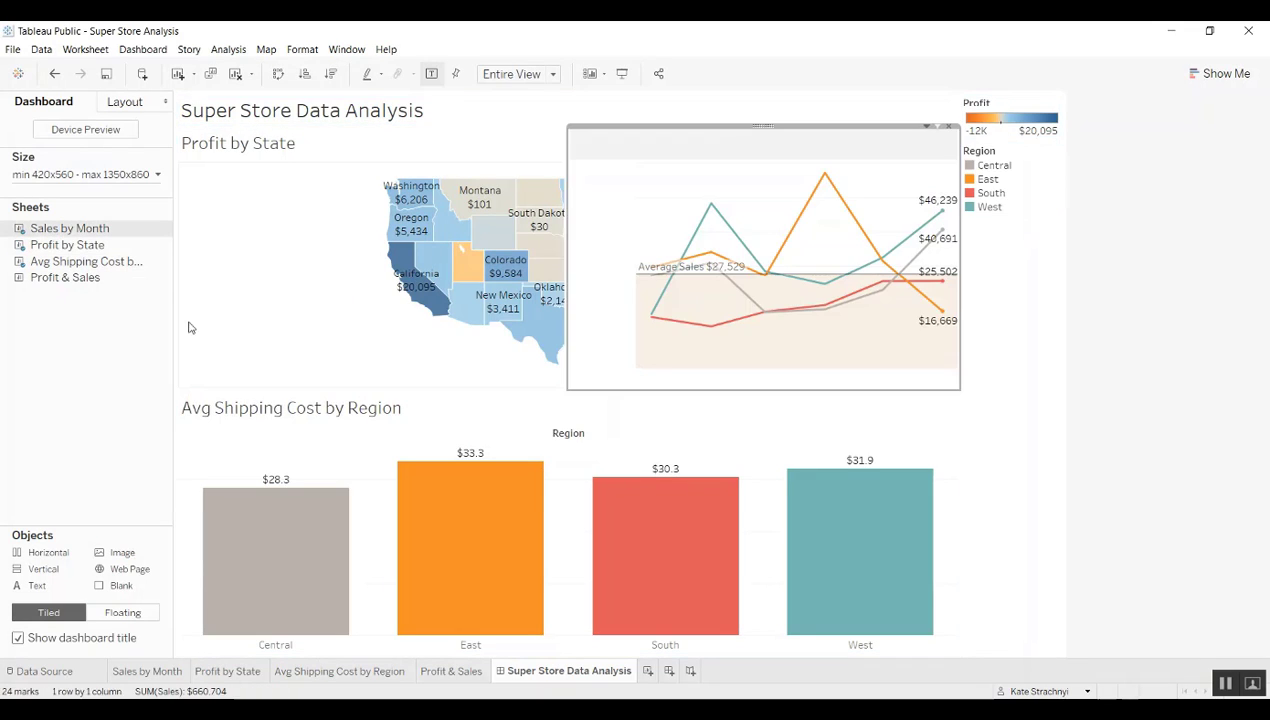
pyautogui.moveTo(55, 277); pyautogui.dragTo(817, 455)
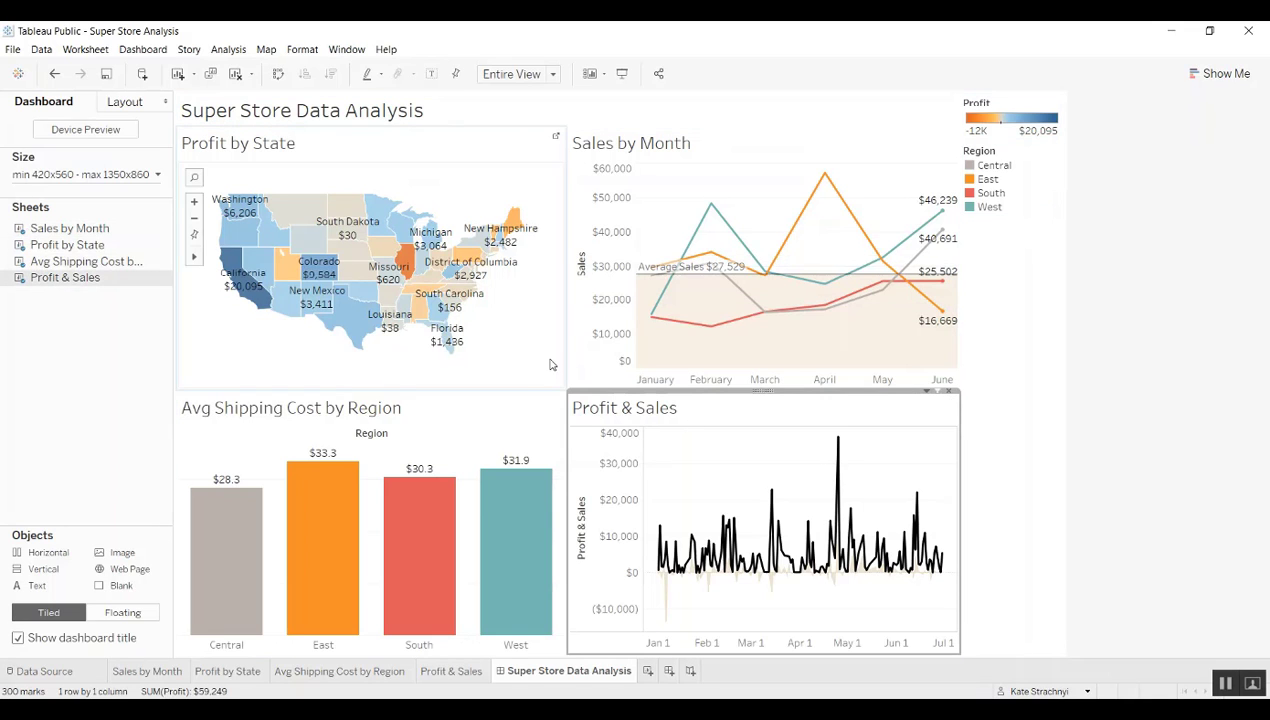
# Widen the Profit by State and Avg Shipping Cost by Region views, and make the map taller than the bar chart below it.
pyautogui.moveTo(567, 339); pyautogui.dragTo(612, 345)
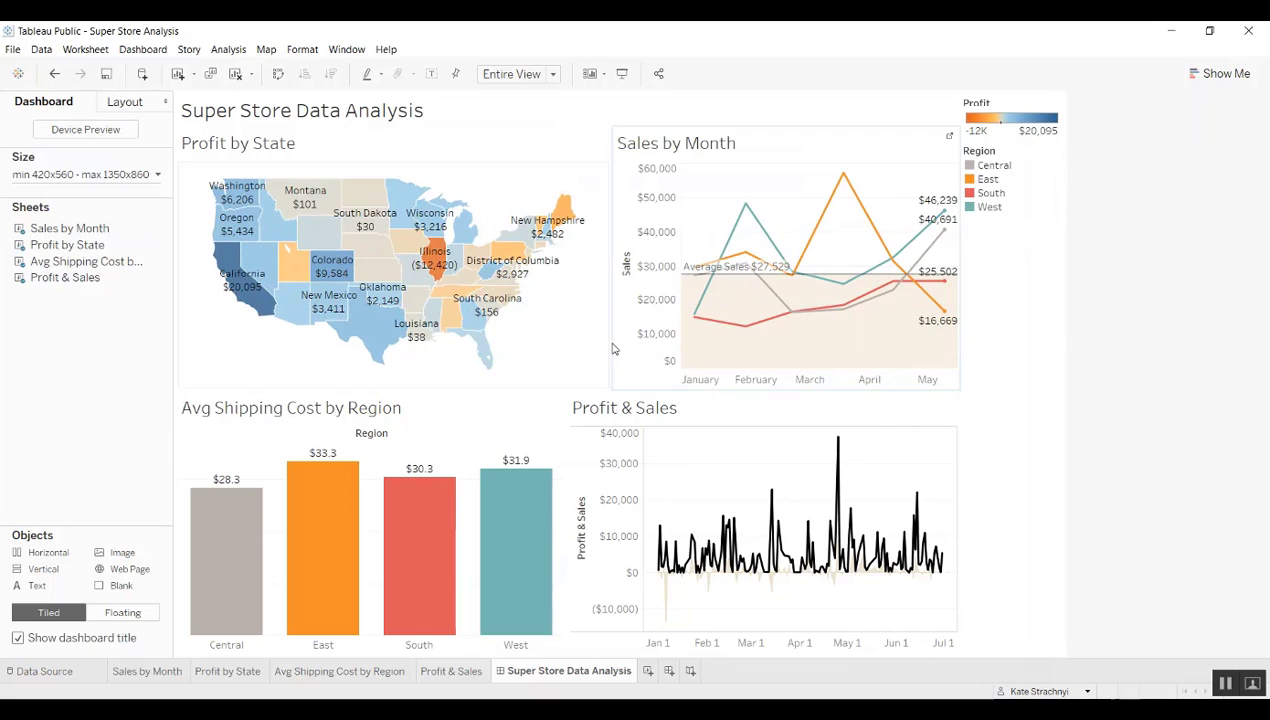
pyautogui.moveTo(567, 415); pyautogui.dragTo(612, 415)
pyautogui.moveTo(543, 389); pyautogui.dragTo(543, 512)
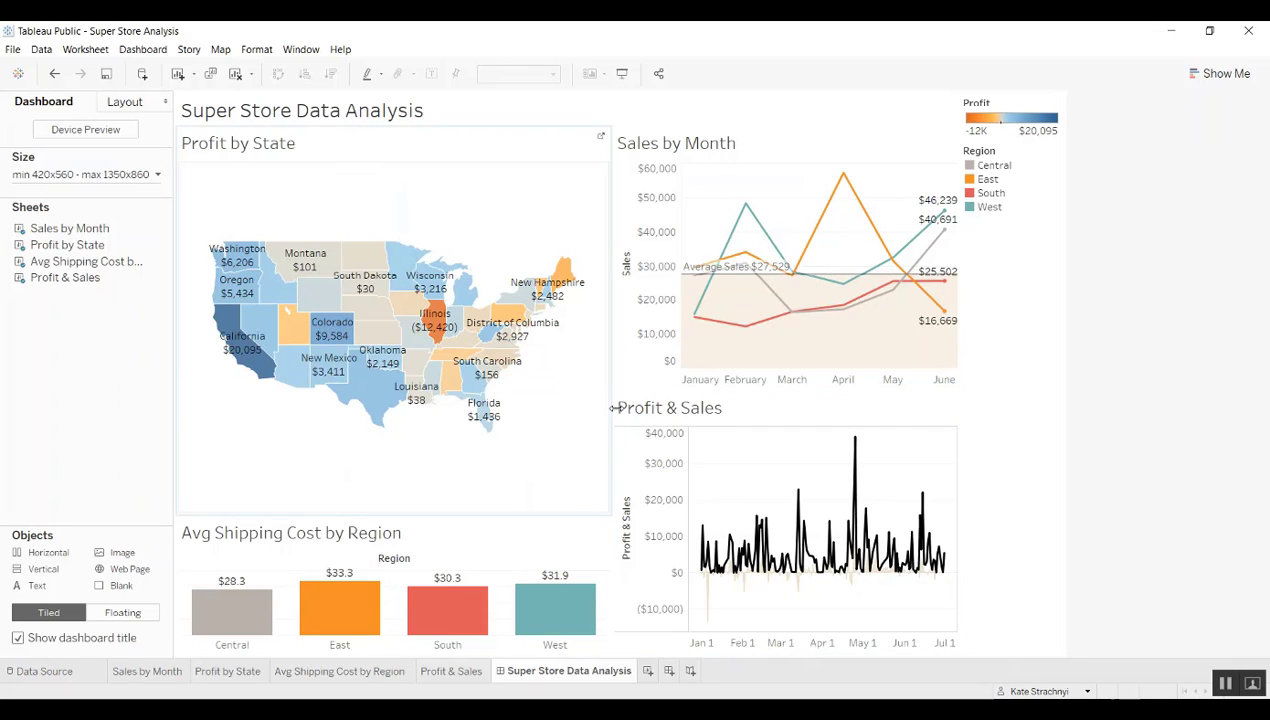
pyautogui.moveTo(612, 405); pyautogui.dragTo(630, 410)
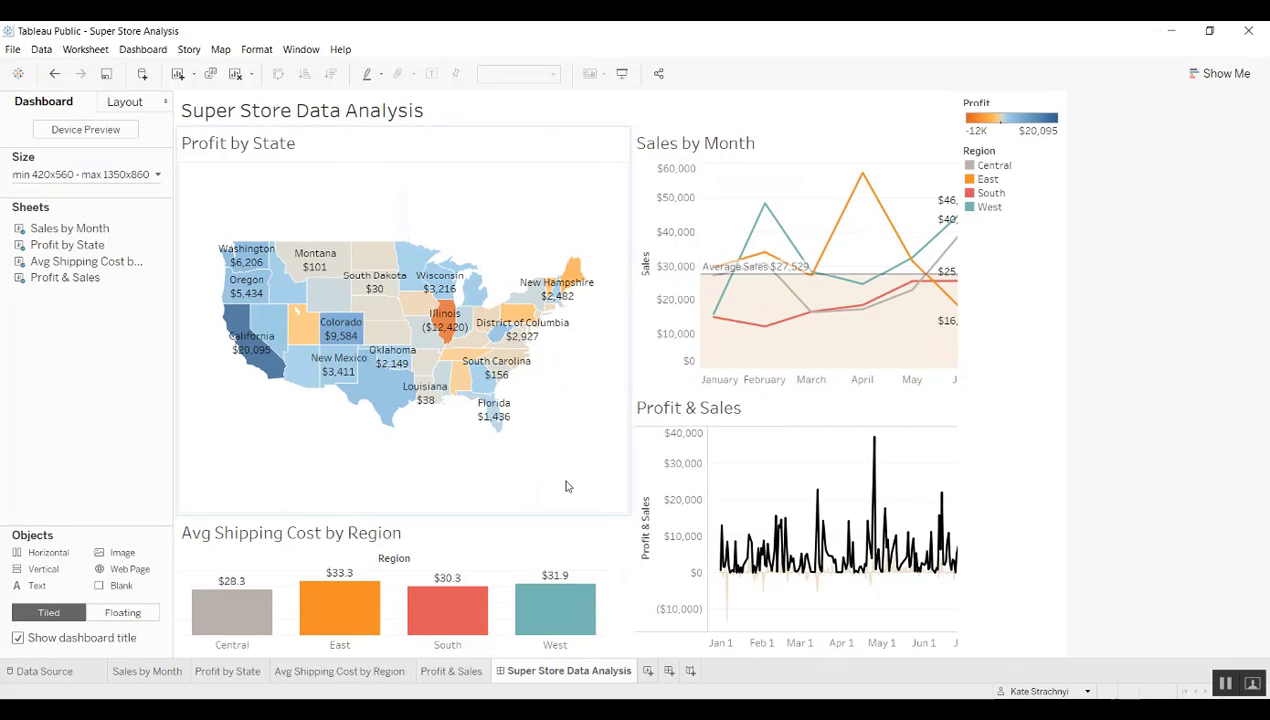
pyautogui.click(947, 482)
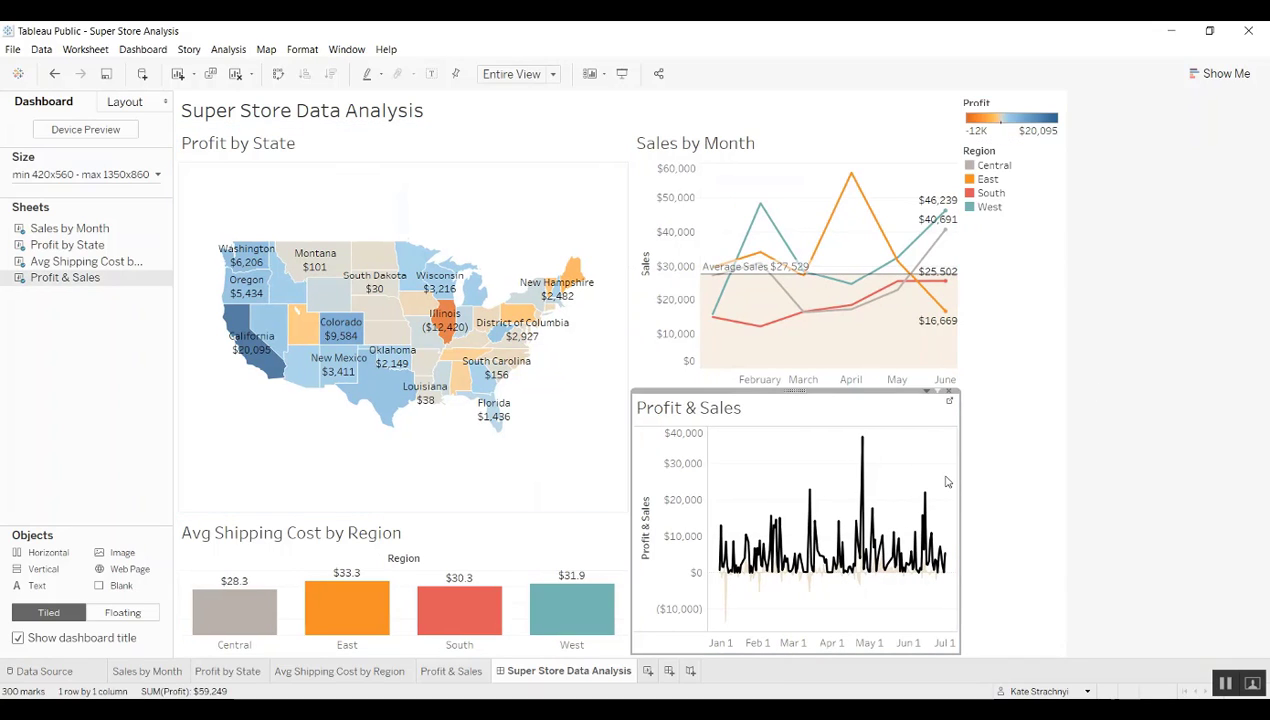
pyautogui.click(995, 539)
pyautogui.click(1176, 459)
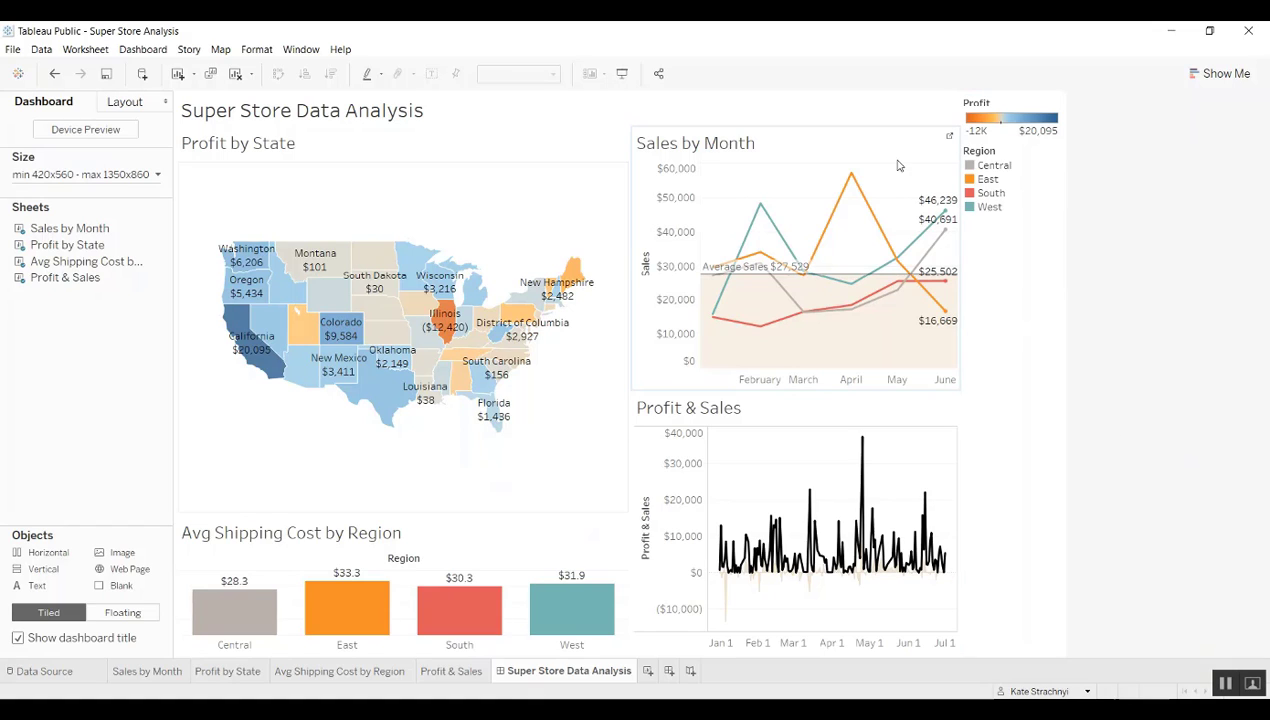
# Go to the Sales by Month worksheet, check its Product Category filter options, and return to the Super Store Data Analysis dashboard.
pyautogui.click(929, 135)
pyautogui.click(927, 128)
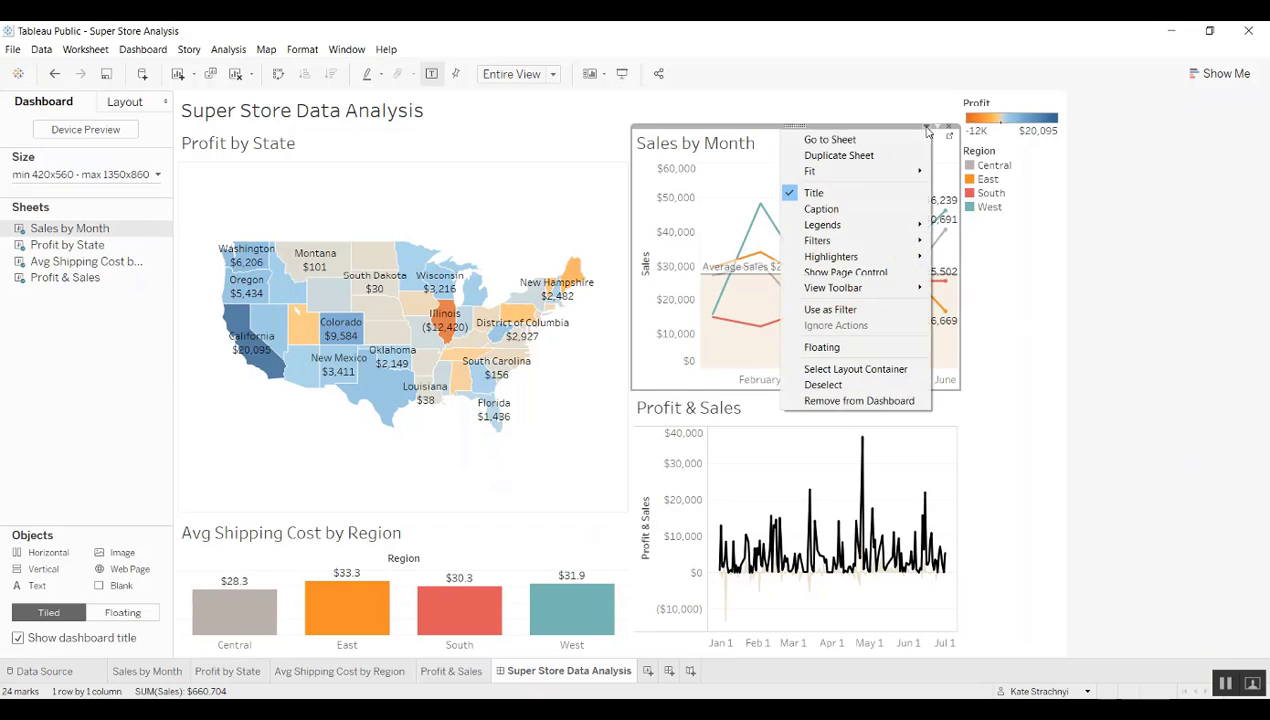
pyautogui.click(887, 141)
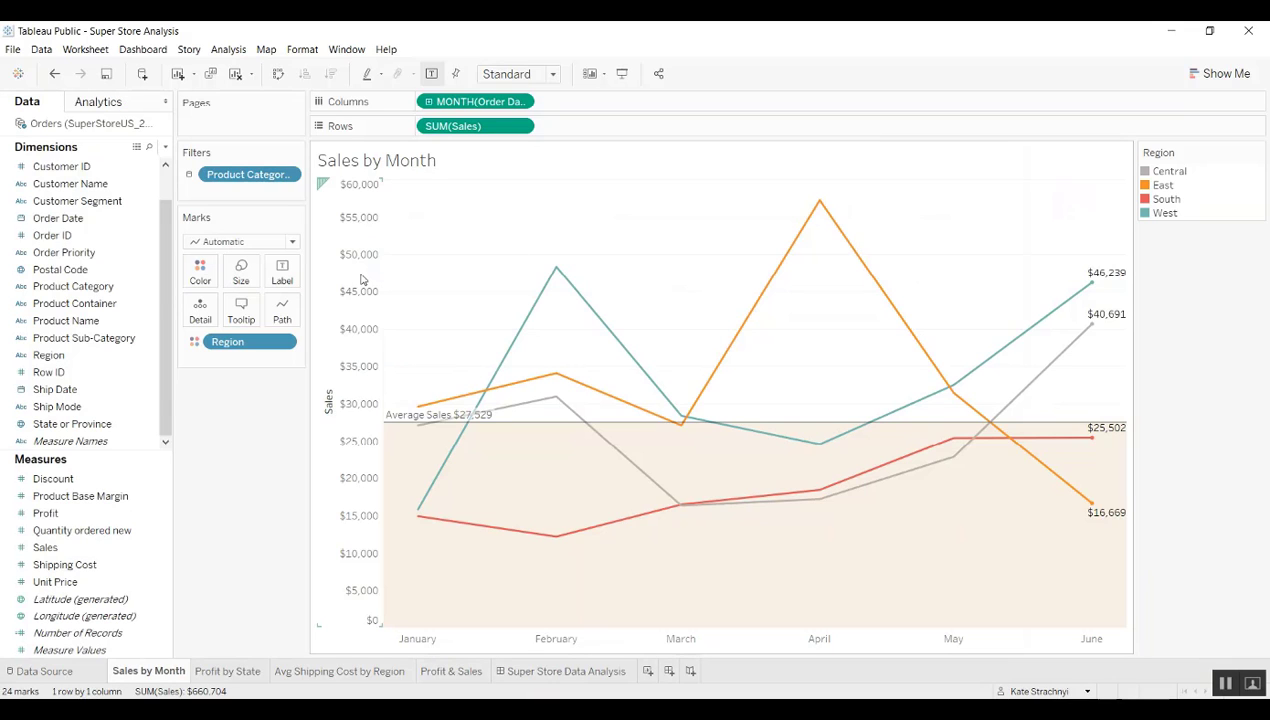
pyautogui.click(288, 175)
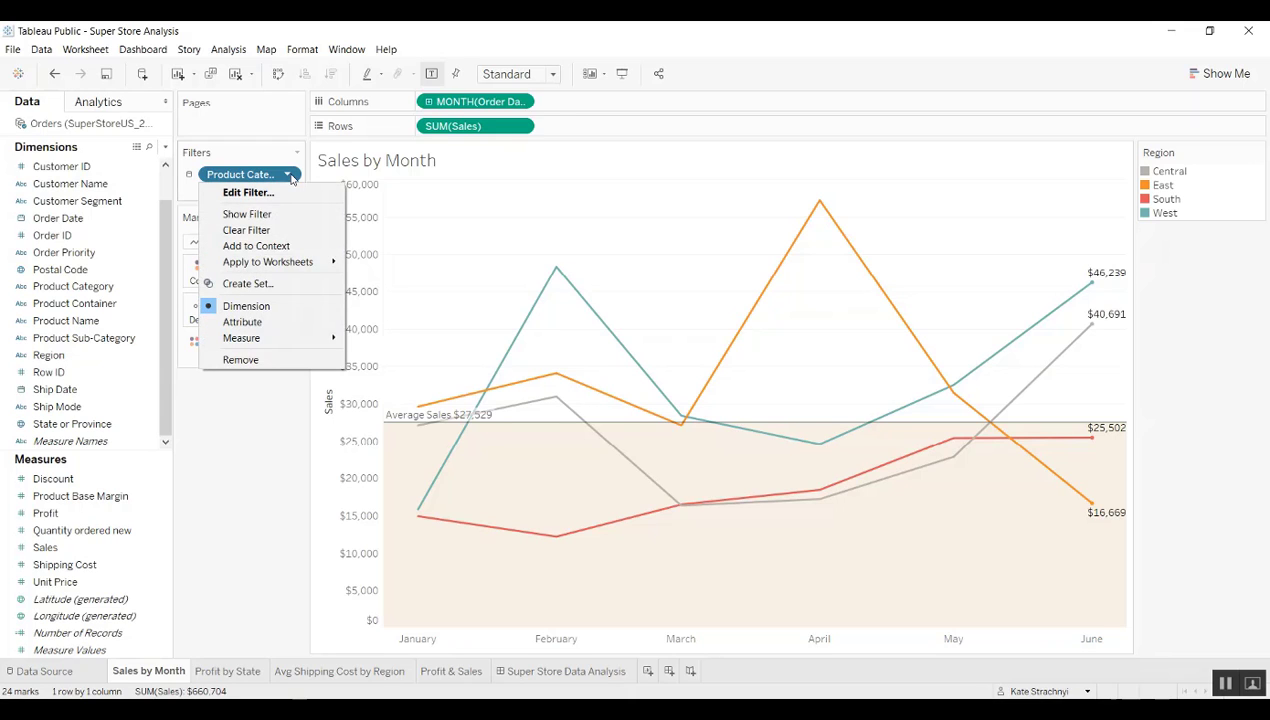
pyautogui.click(243, 176)
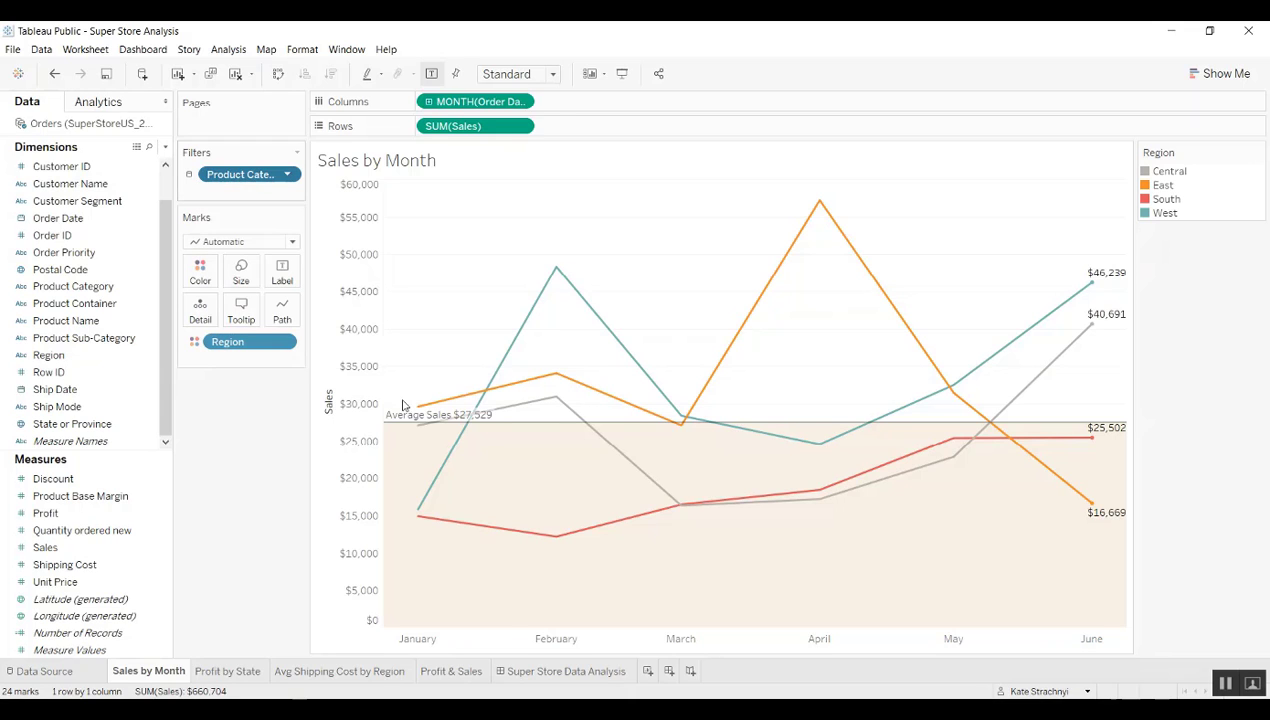
pyautogui.click(540, 672)
# Show the Product Category filter of Sales by Month on the dashboard and display it as a Single Value (list).
pyautogui.click(928, 128)
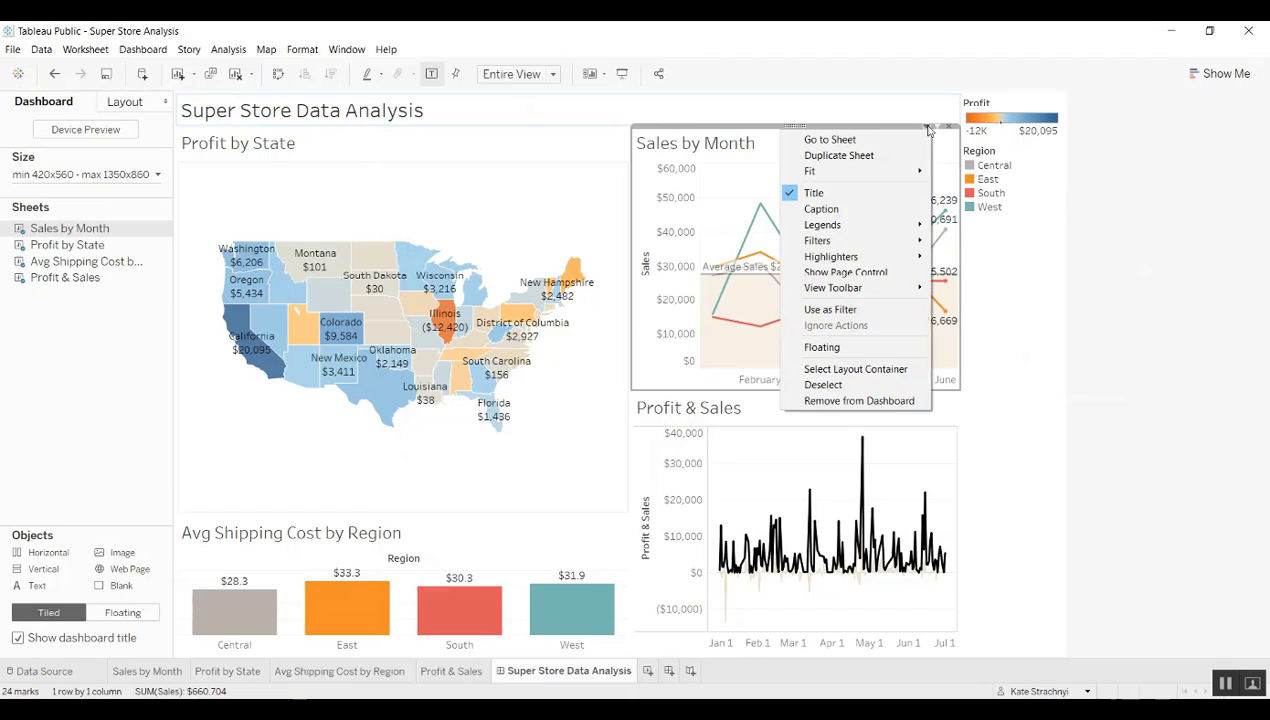
pyautogui.moveTo(860, 245)
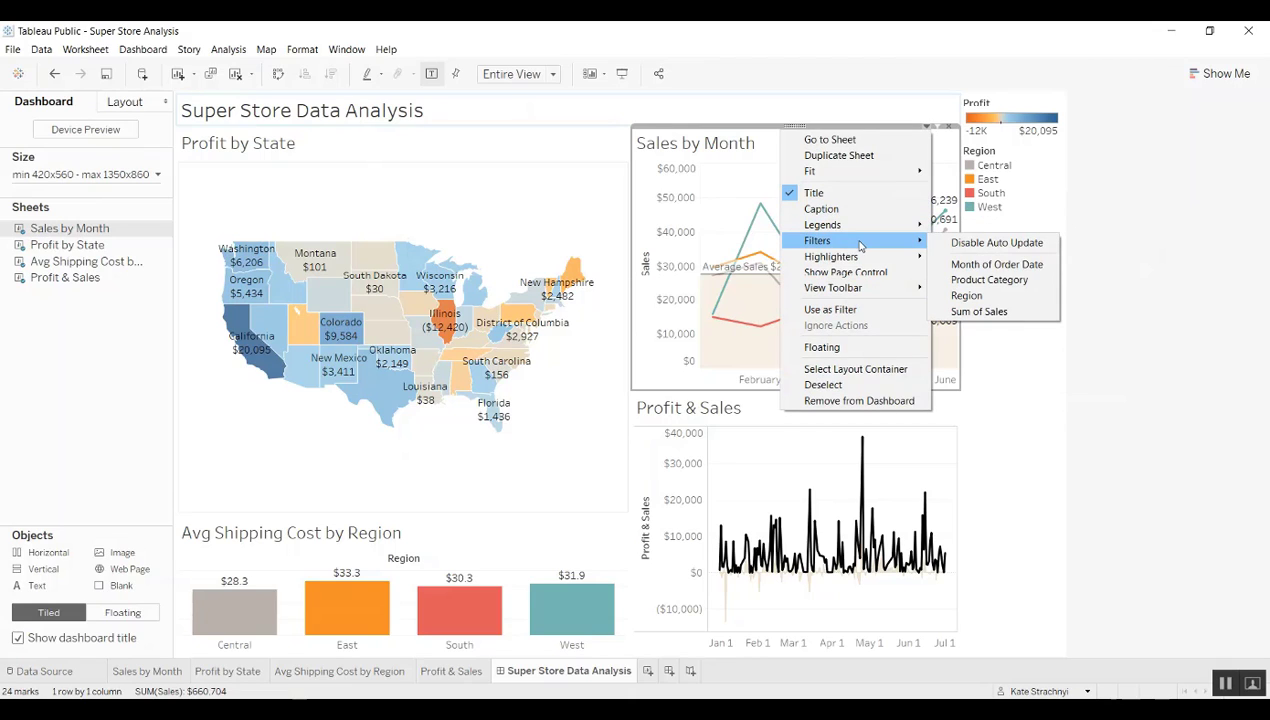
pyautogui.click(989, 280)
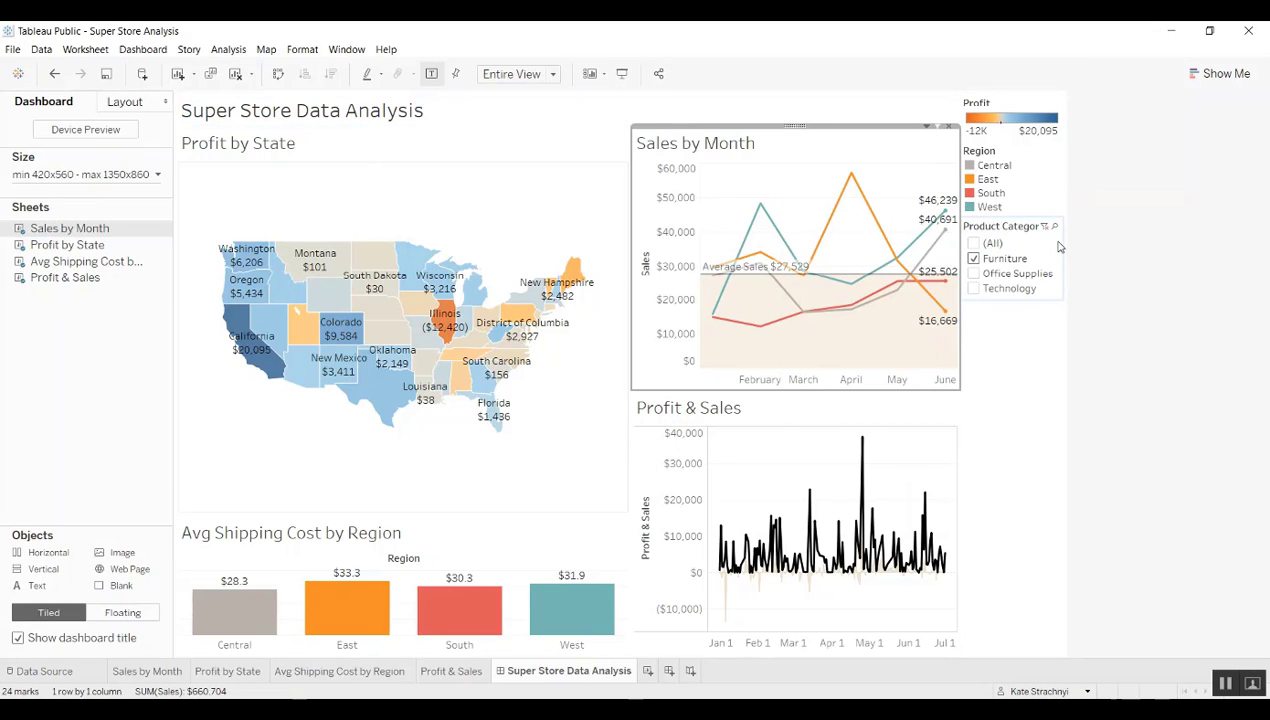
pyautogui.click(1018, 230)
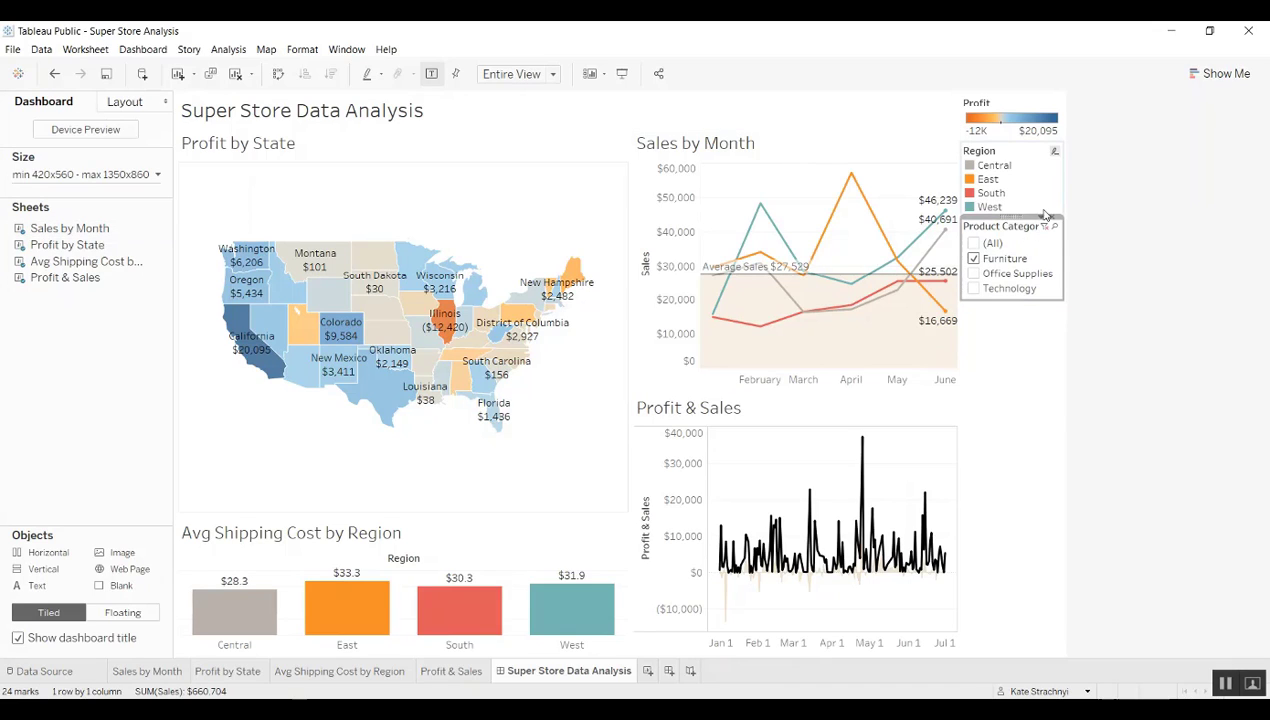
pyautogui.click(1042, 218)
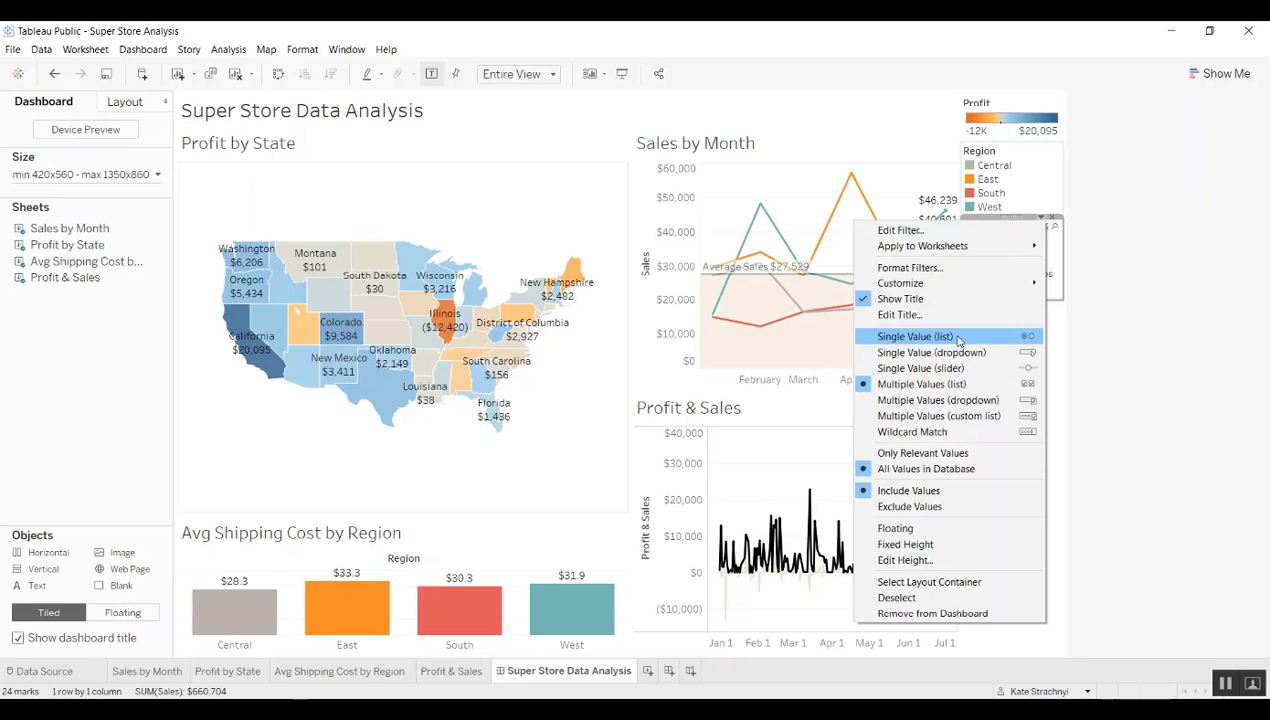
pyautogui.click(1000, 335)
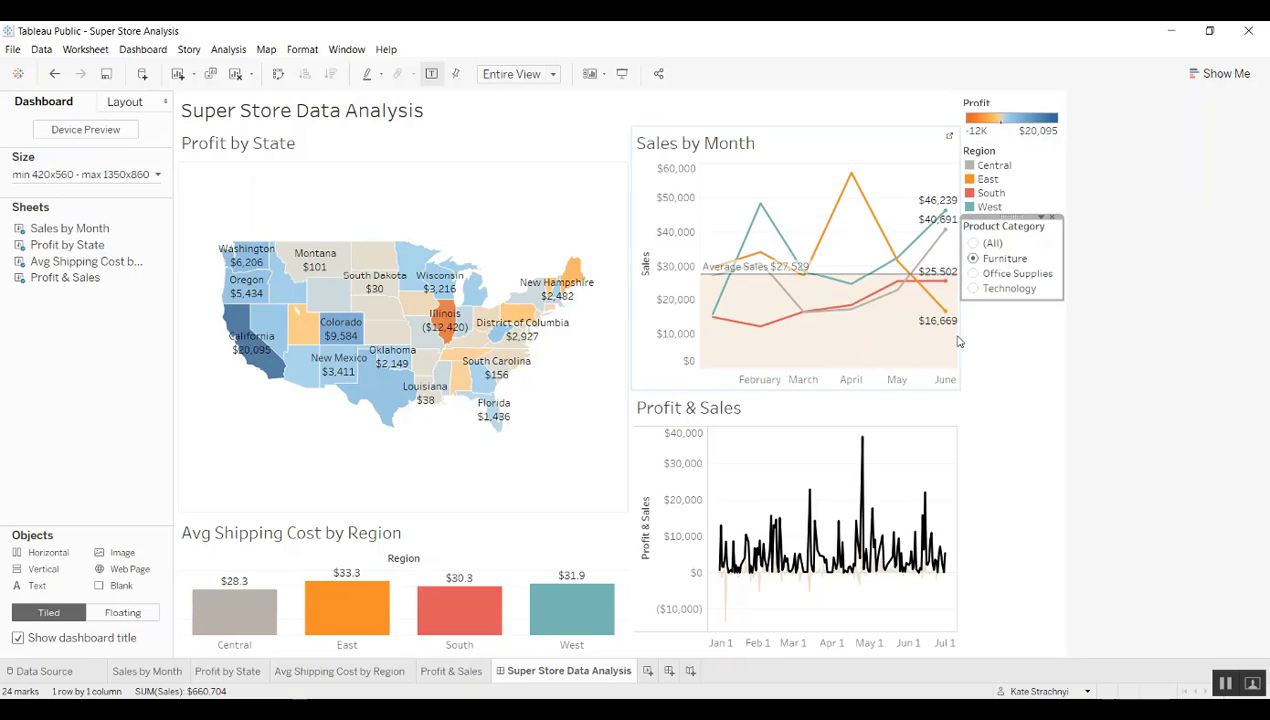
# Apply the Product Category filter to all worksheets using this data source.
pyautogui.click(1043, 219)
pyautogui.moveTo(990, 246)
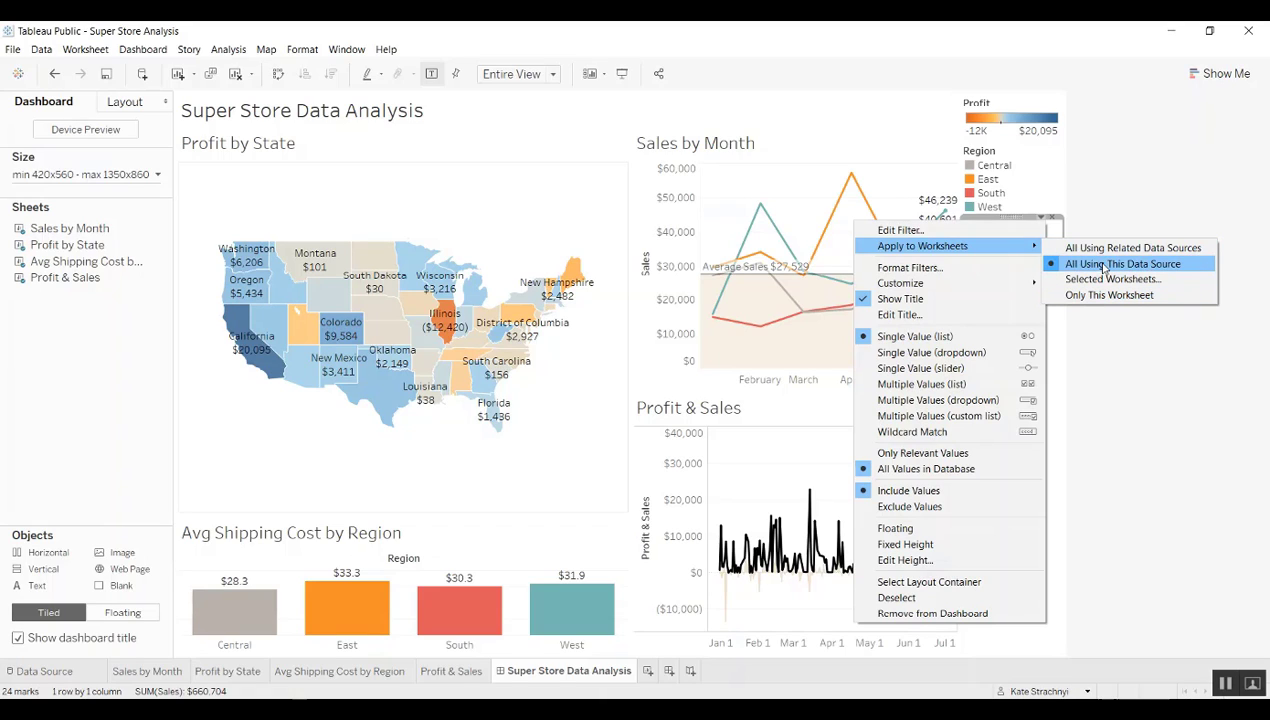
pyautogui.click(1155, 266)
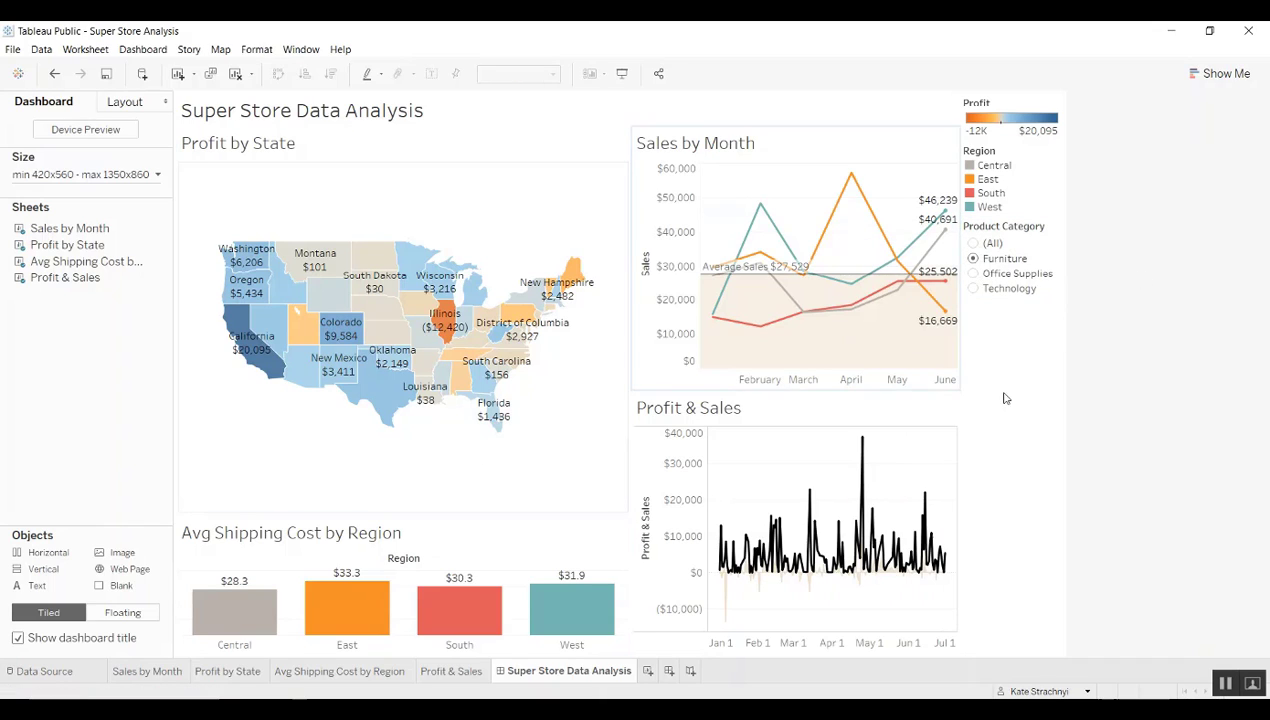
# Review which selected worksheets the Product Category filter applies to, and close the list without changes.
pyautogui.click(1026, 230)
pyautogui.click(1040, 217)
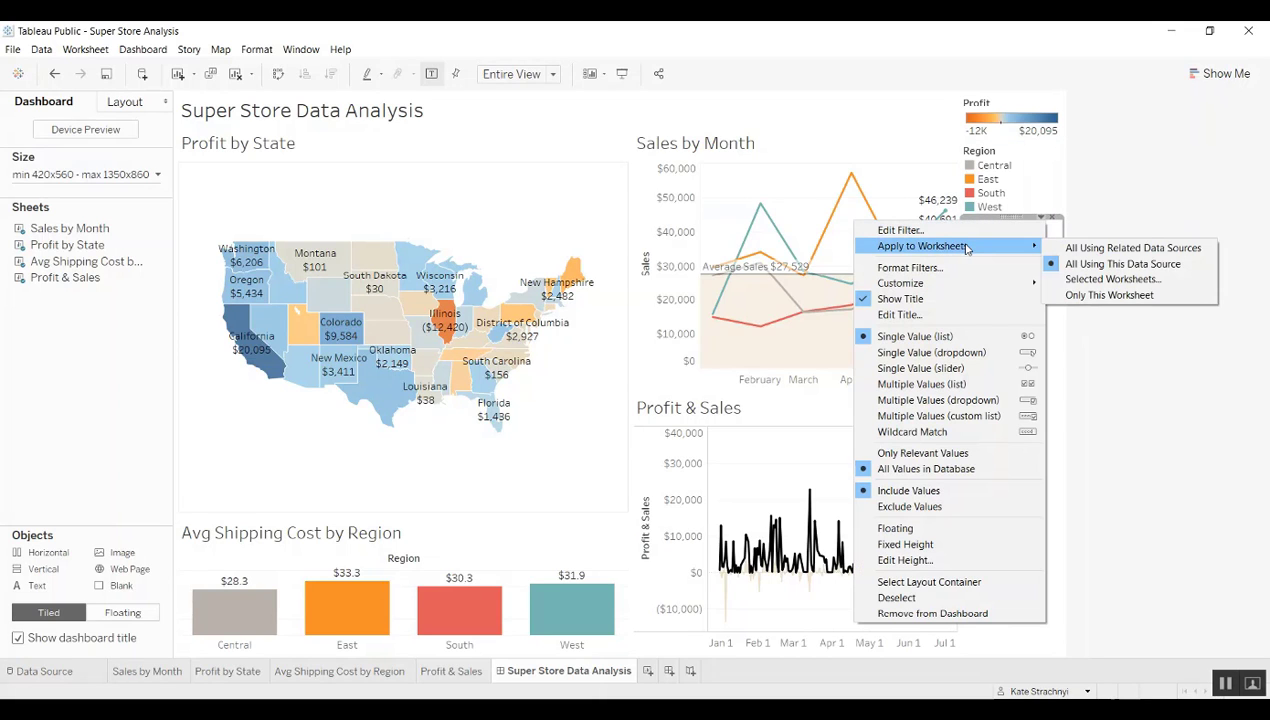
pyautogui.click(1120, 280)
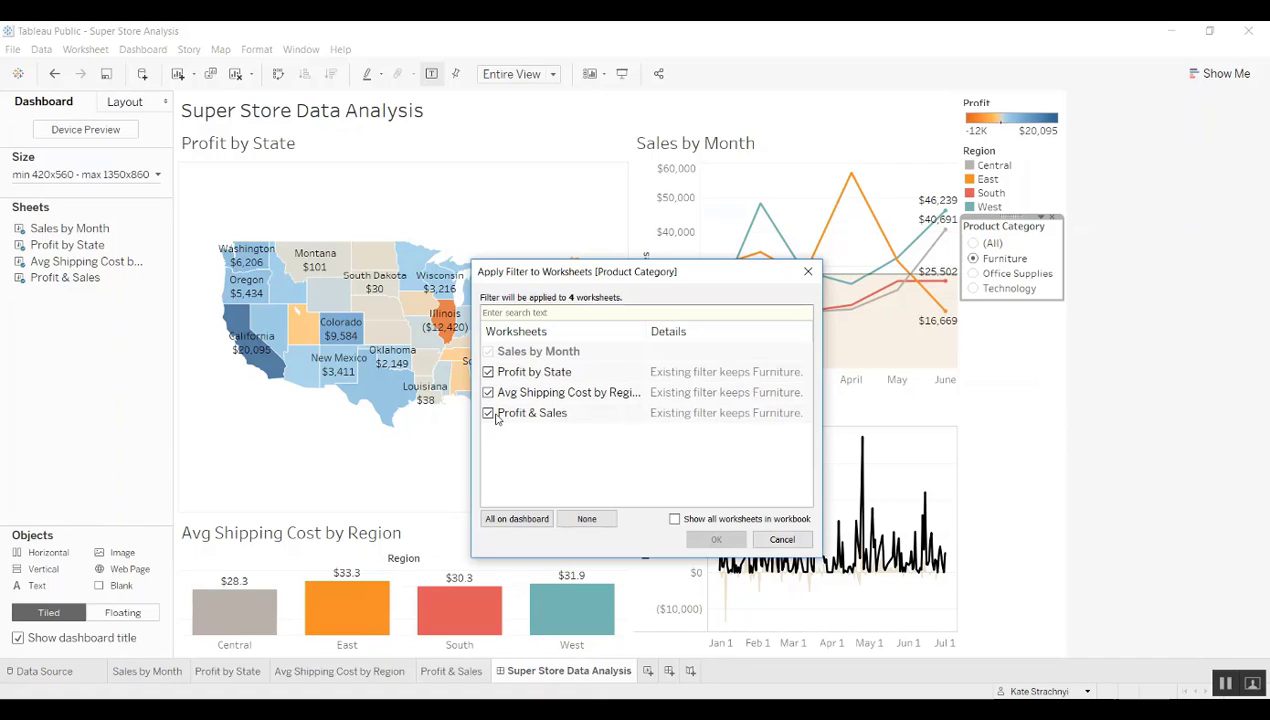
pyautogui.click(782, 539)
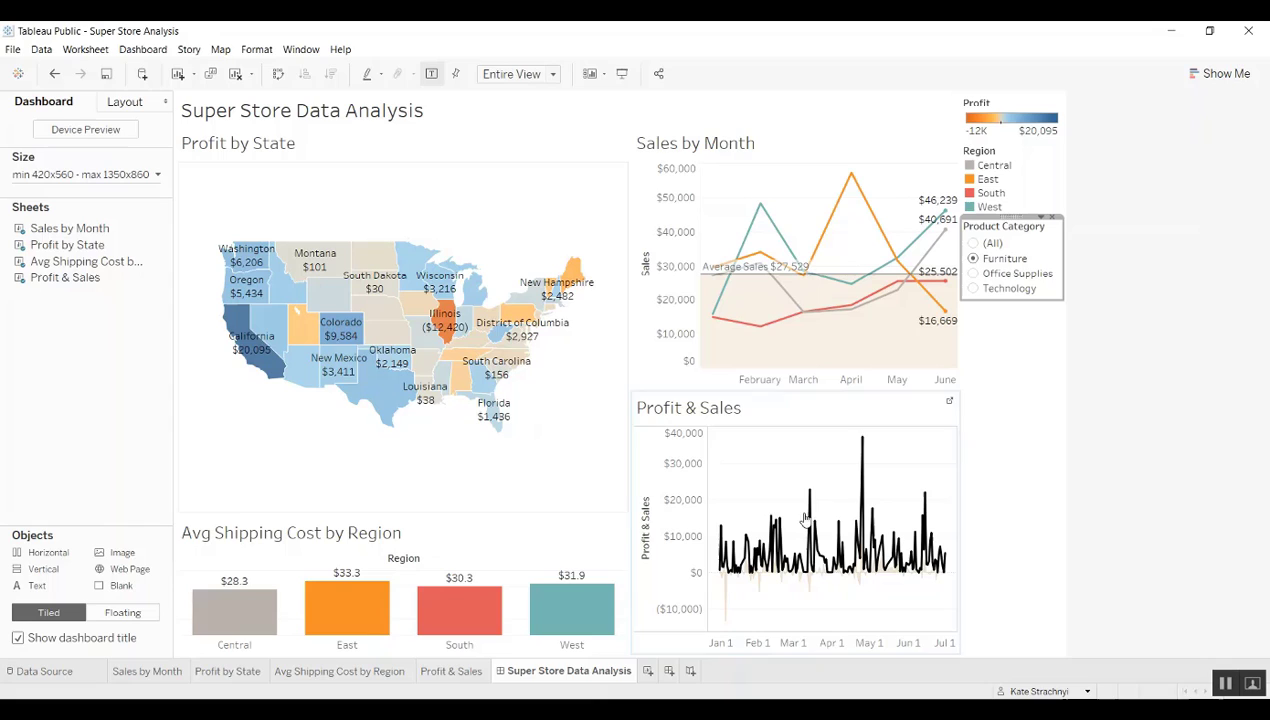
pyautogui.click(1113, 313)
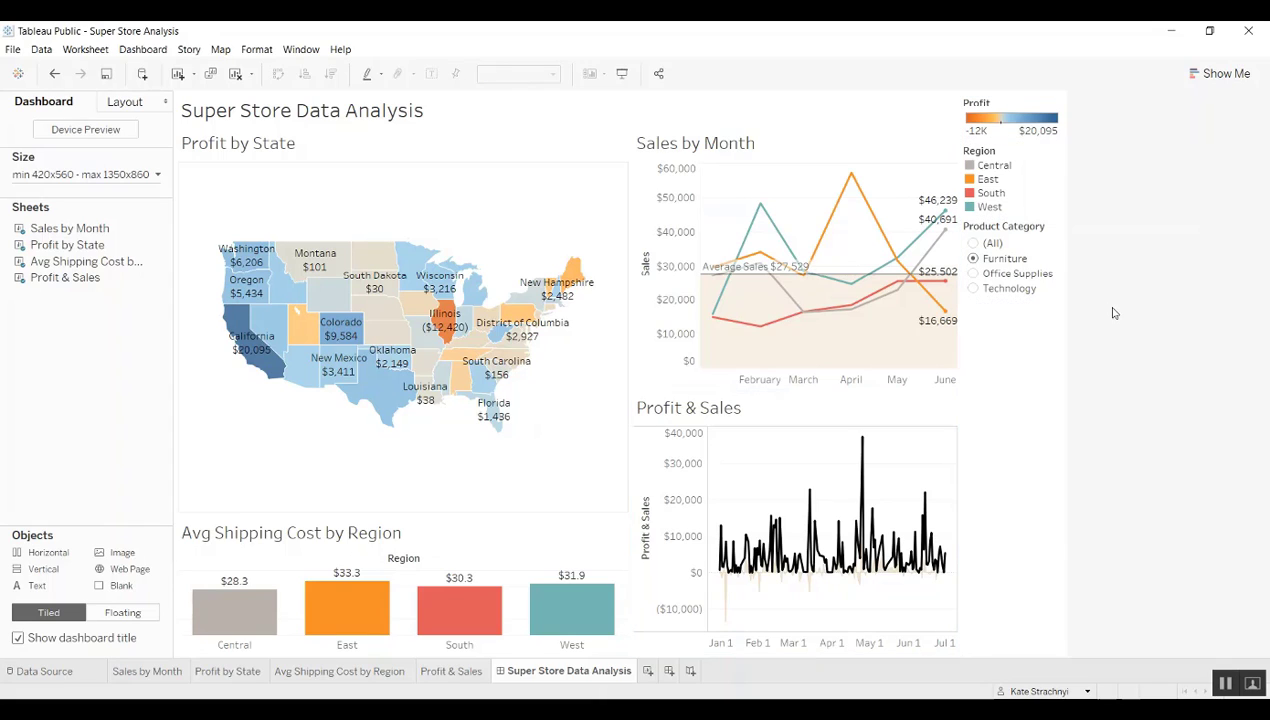
# Test the Product Category filter on All, Furniture and Office Supplies, and leave it set to Technology.
pyautogui.click(974, 244)
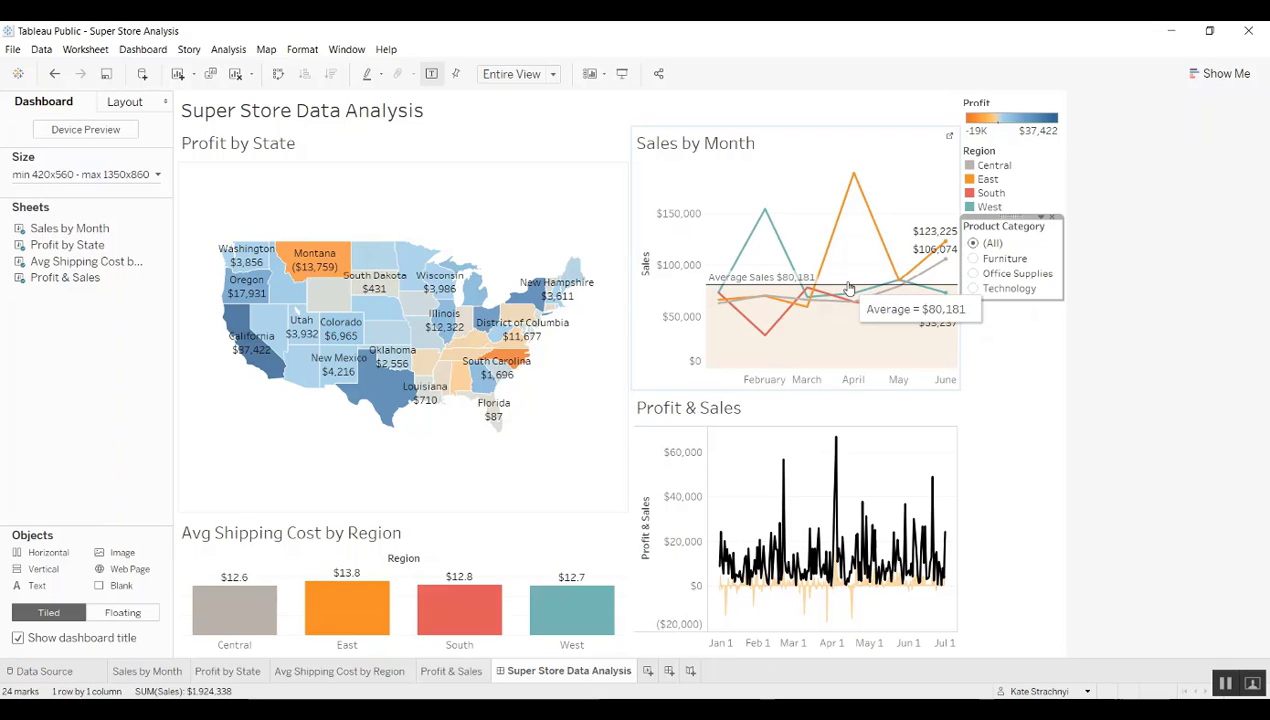
pyautogui.click(974, 259)
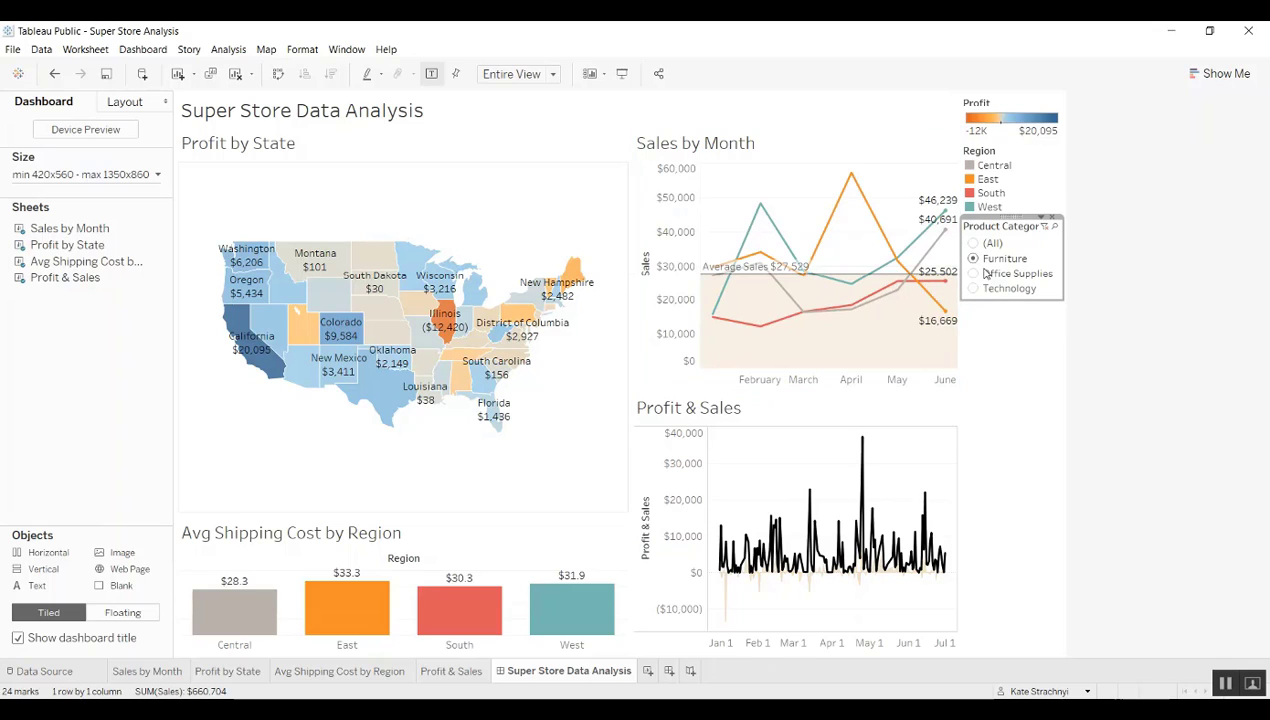
pyautogui.click(974, 274)
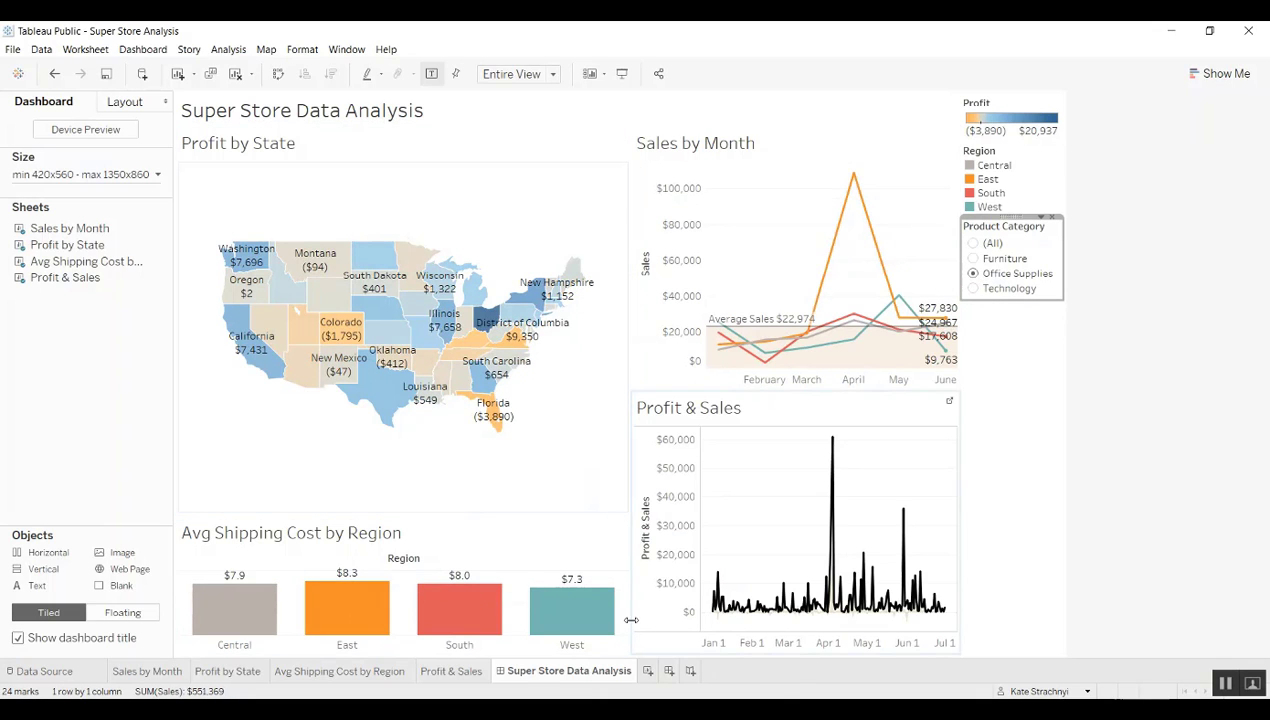
pyautogui.click(974, 289)
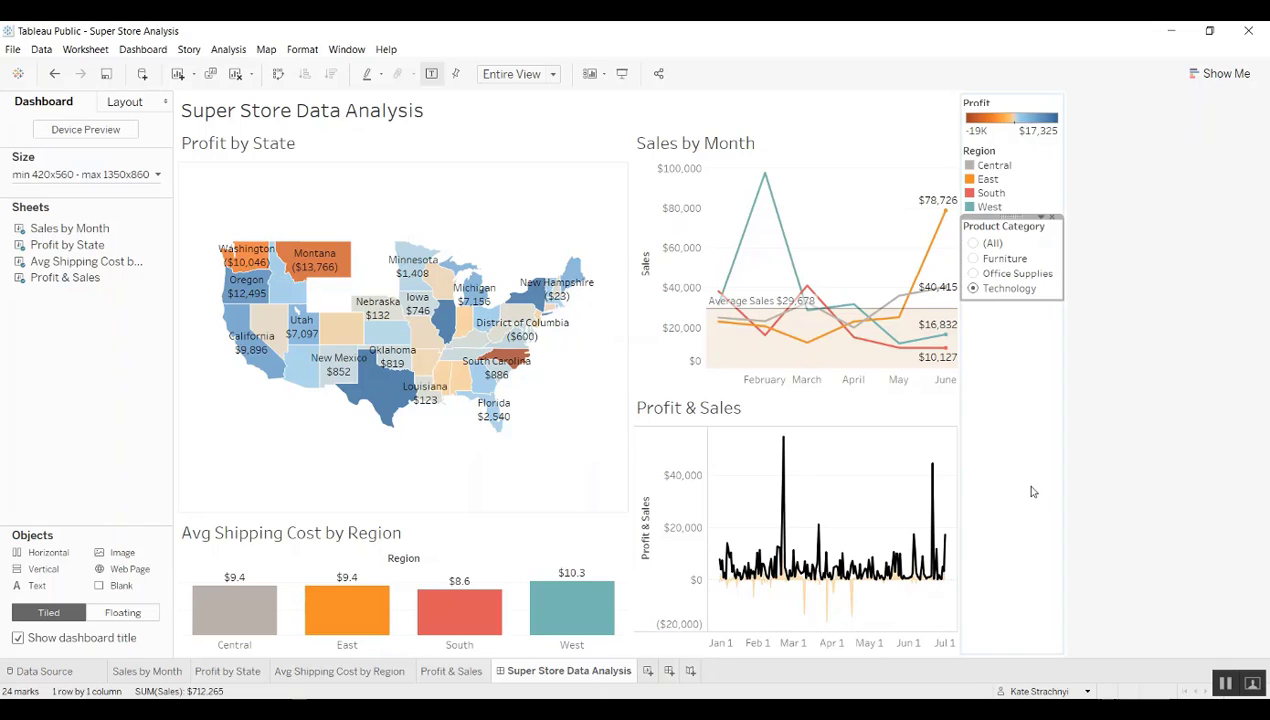
pyautogui.click(1033, 491)
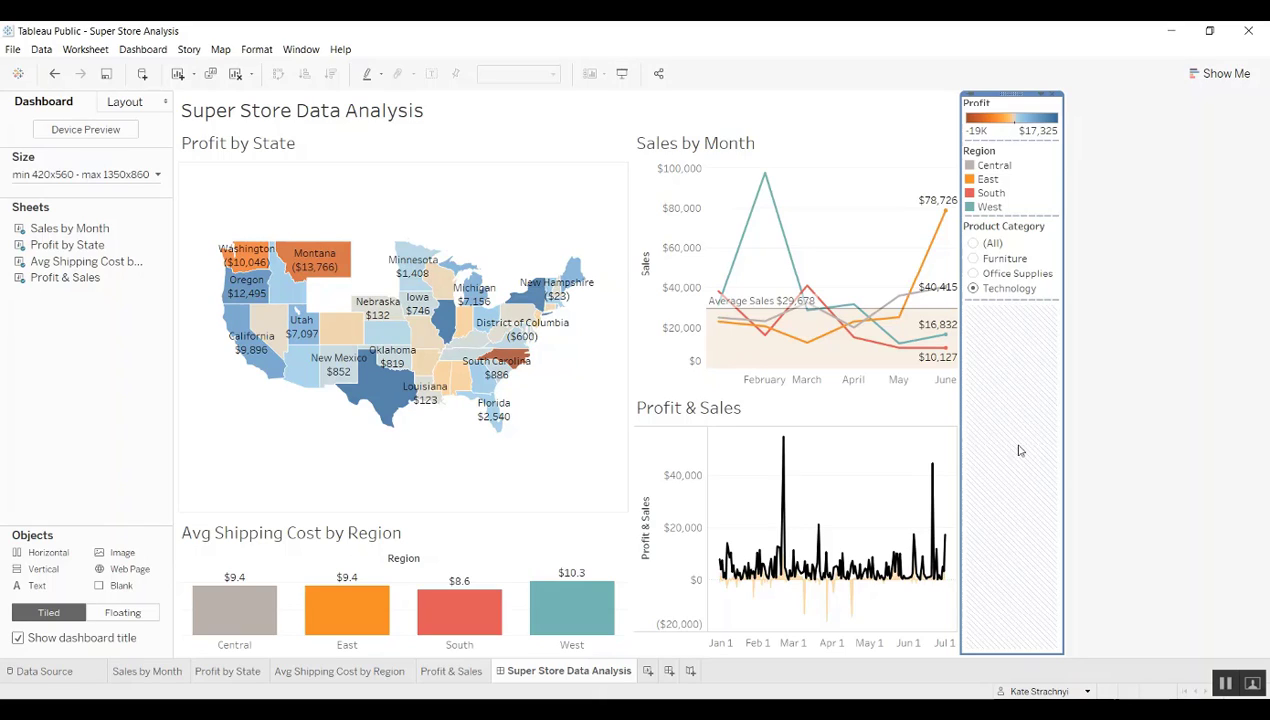
pyautogui.click(1121, 425)
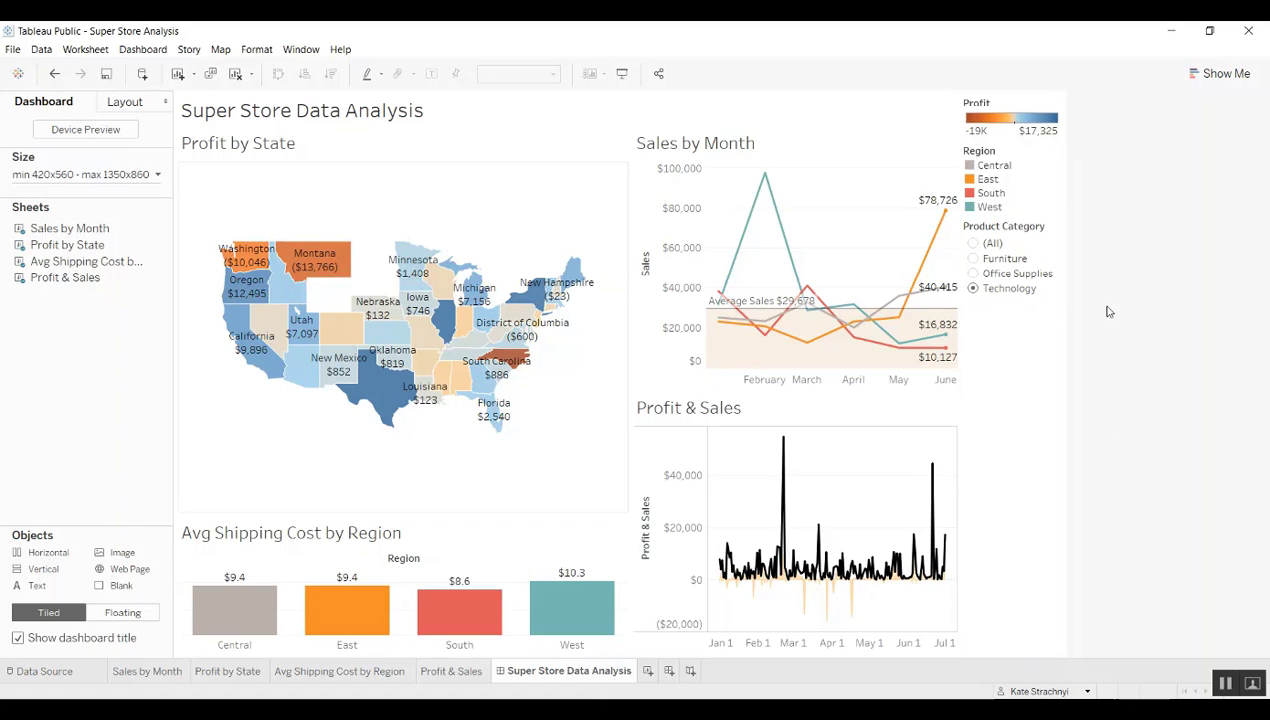
# Highlight the West region across the dashboard from the Region legend, and clear the highlight.
pyautogui.click(985, 207)
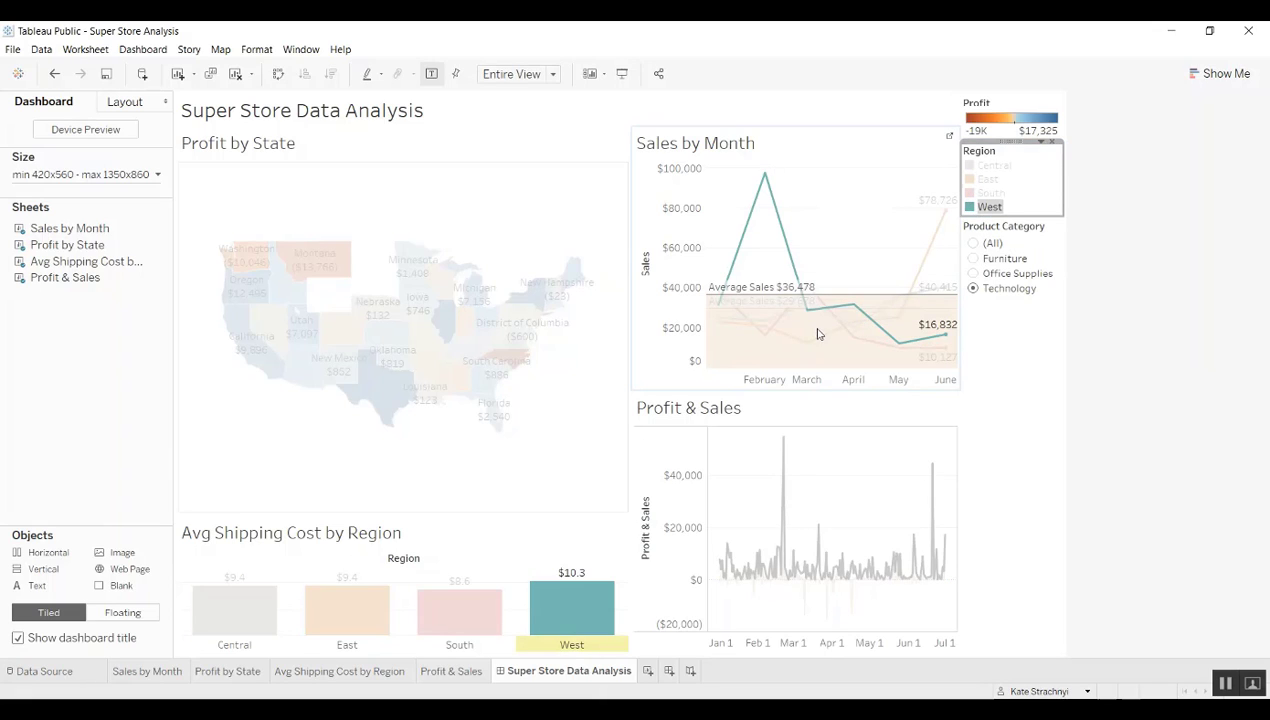
pyautogui.moveTo(568, 617)
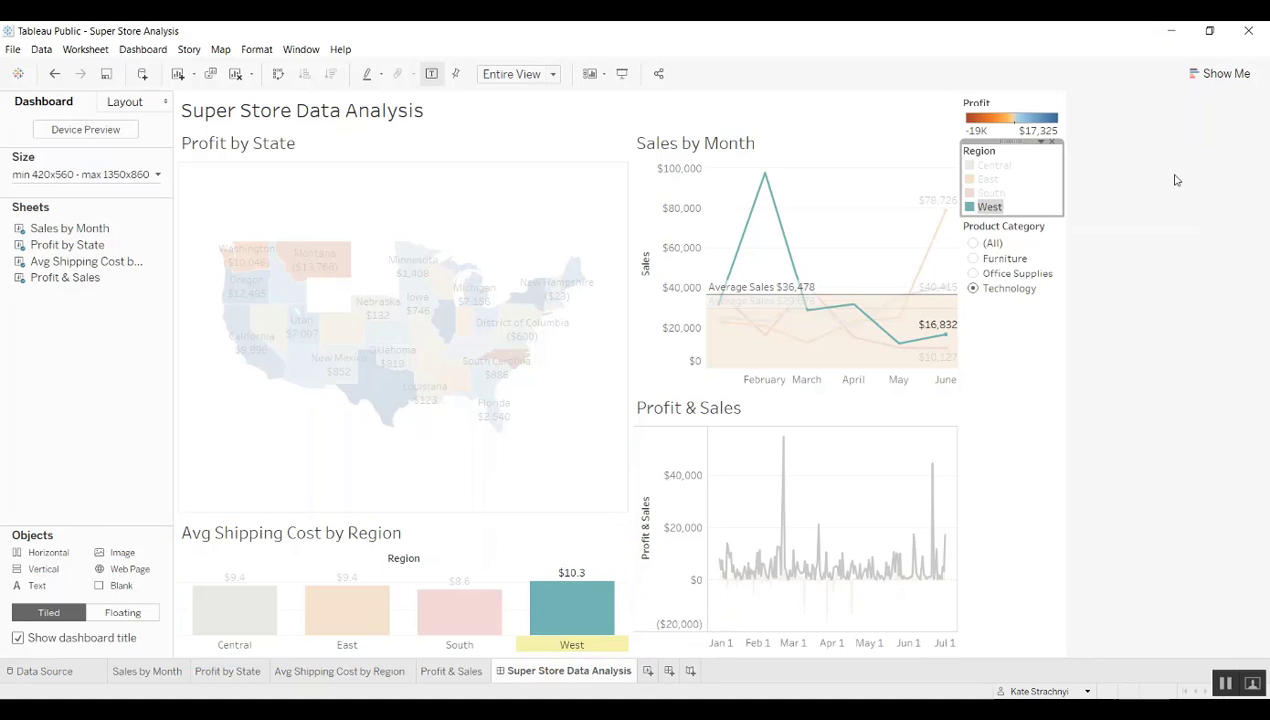
pyautogui.click(1025, 187)
pyautogui.click(1113, 215)
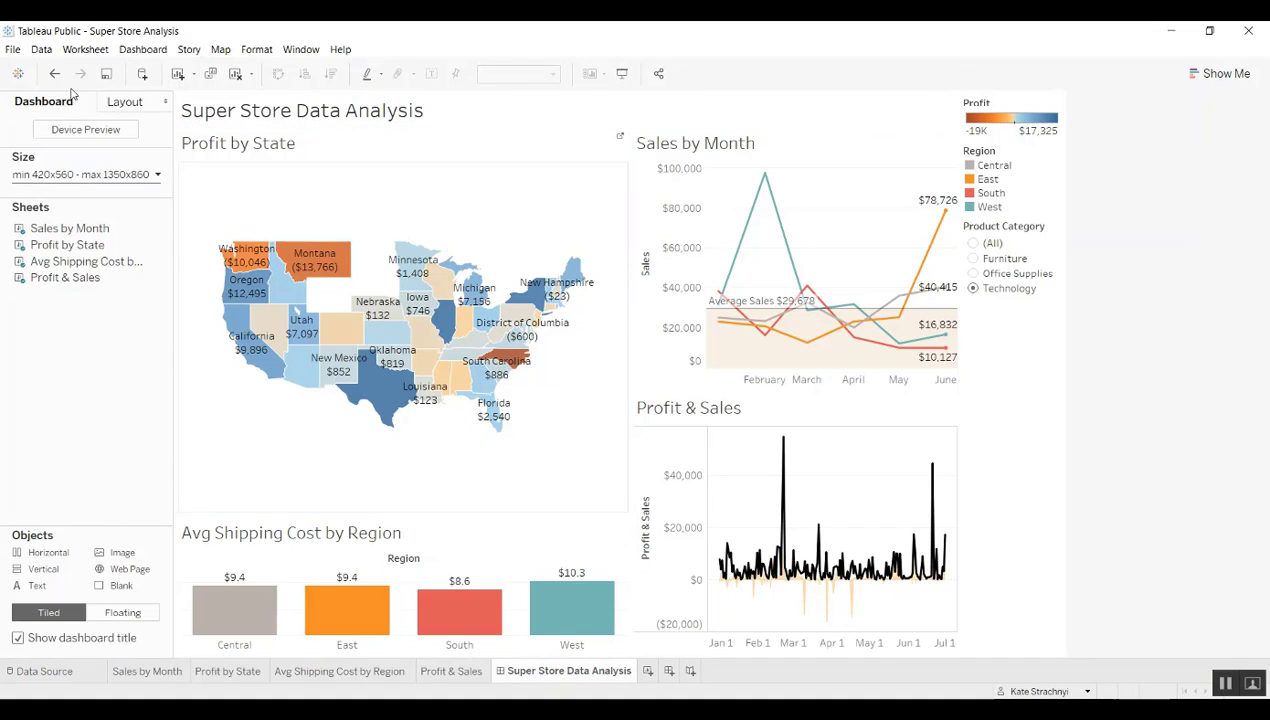
# Save the workbook to Tableau Public under the new title Super Store Data Analysis and dismiss the save confirmation.
pyautogui.click(14, 50)
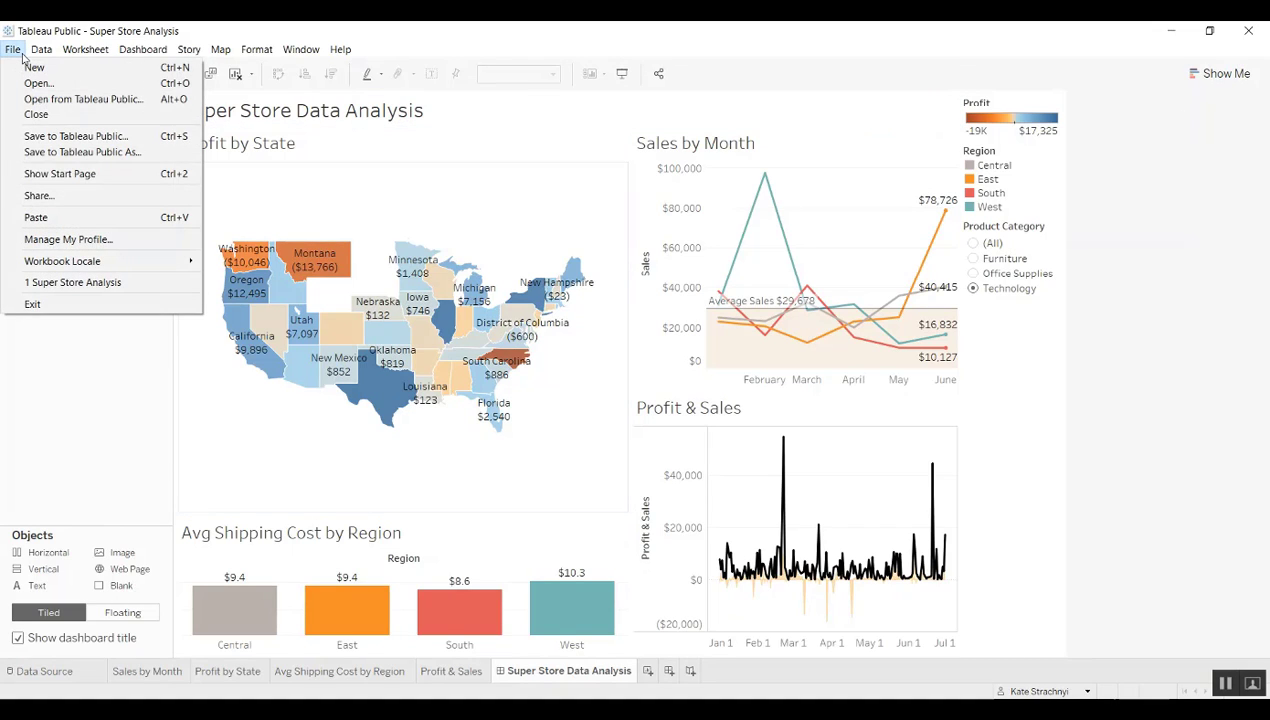
pyautogui.click(80, 154)
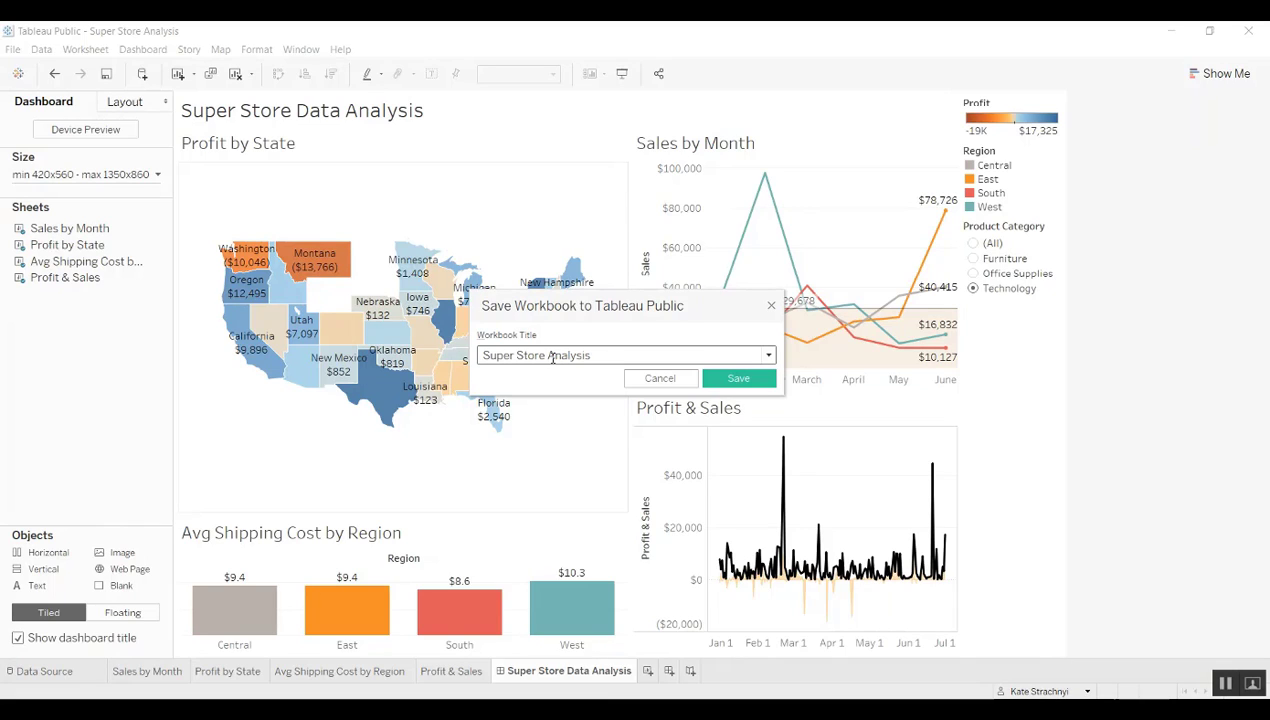
pyautogui.write('Data')
pyautogui.click(745, 380)
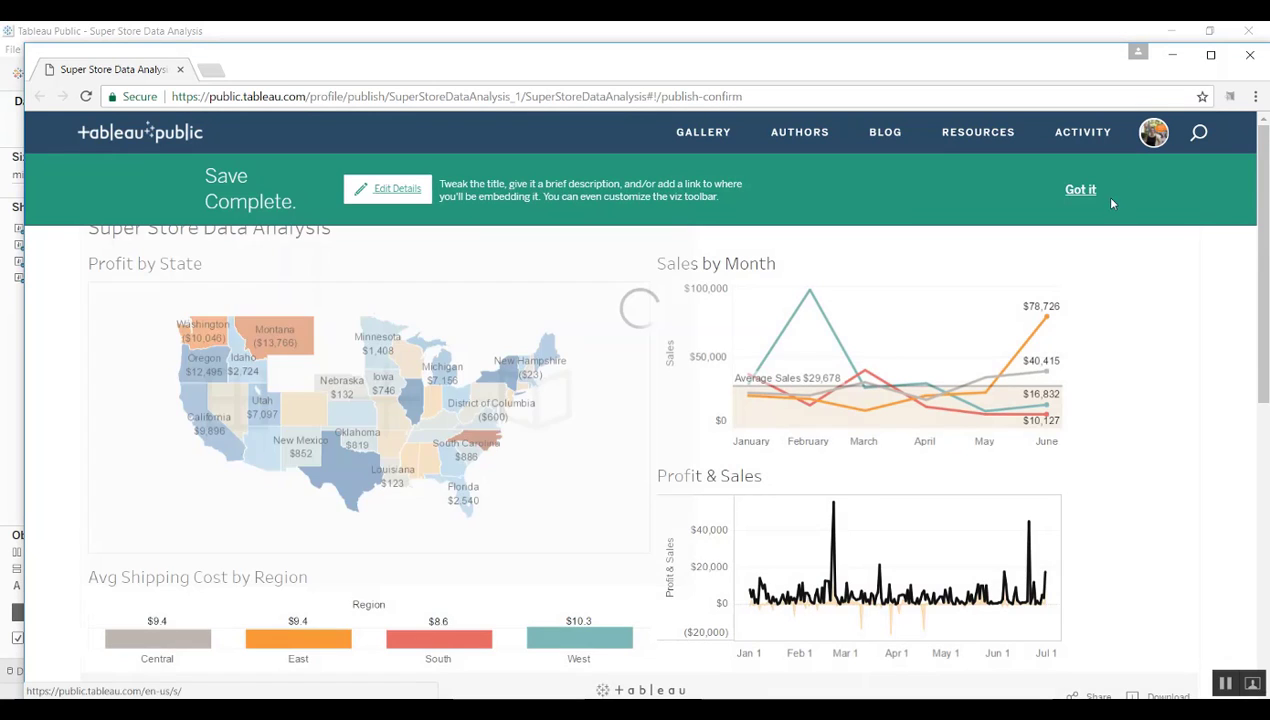
pyautogui.click(1081, 191)
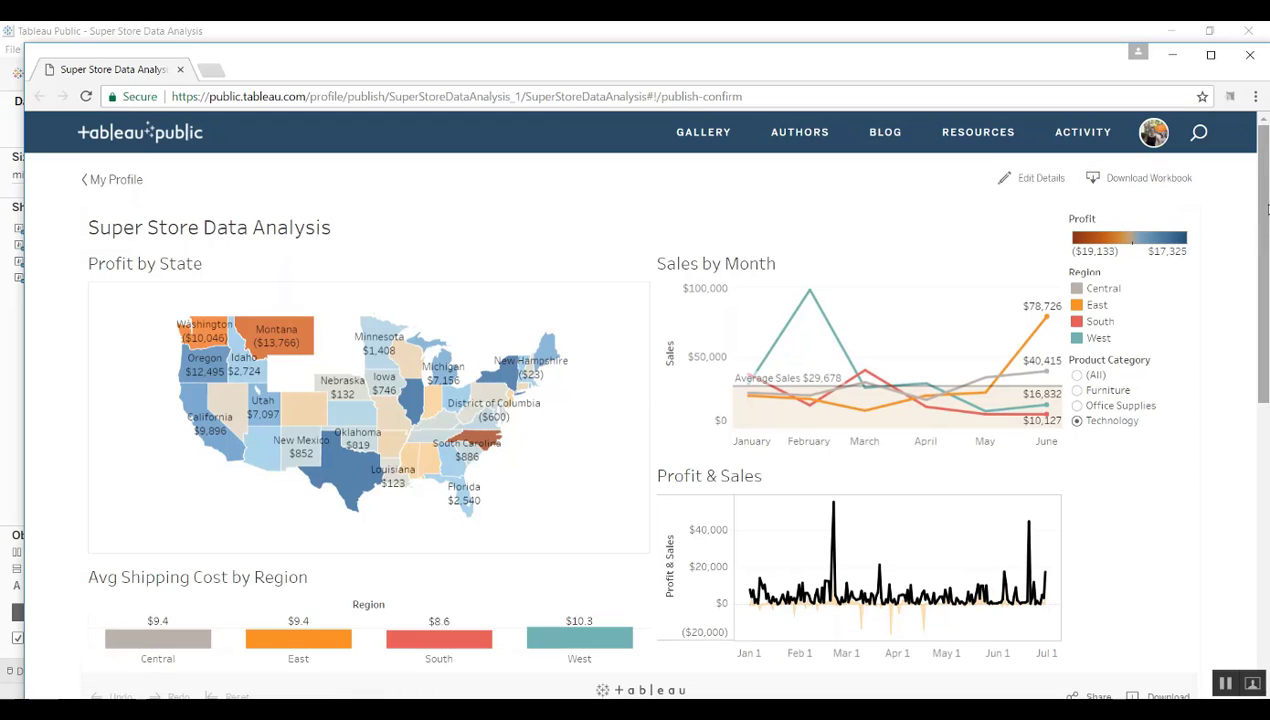
# Open the account's own Tableau Public profile and look over its published vizzes.
pyautogui.moveTo(1264, 204); pyautogui.dragTo(1265, 120)
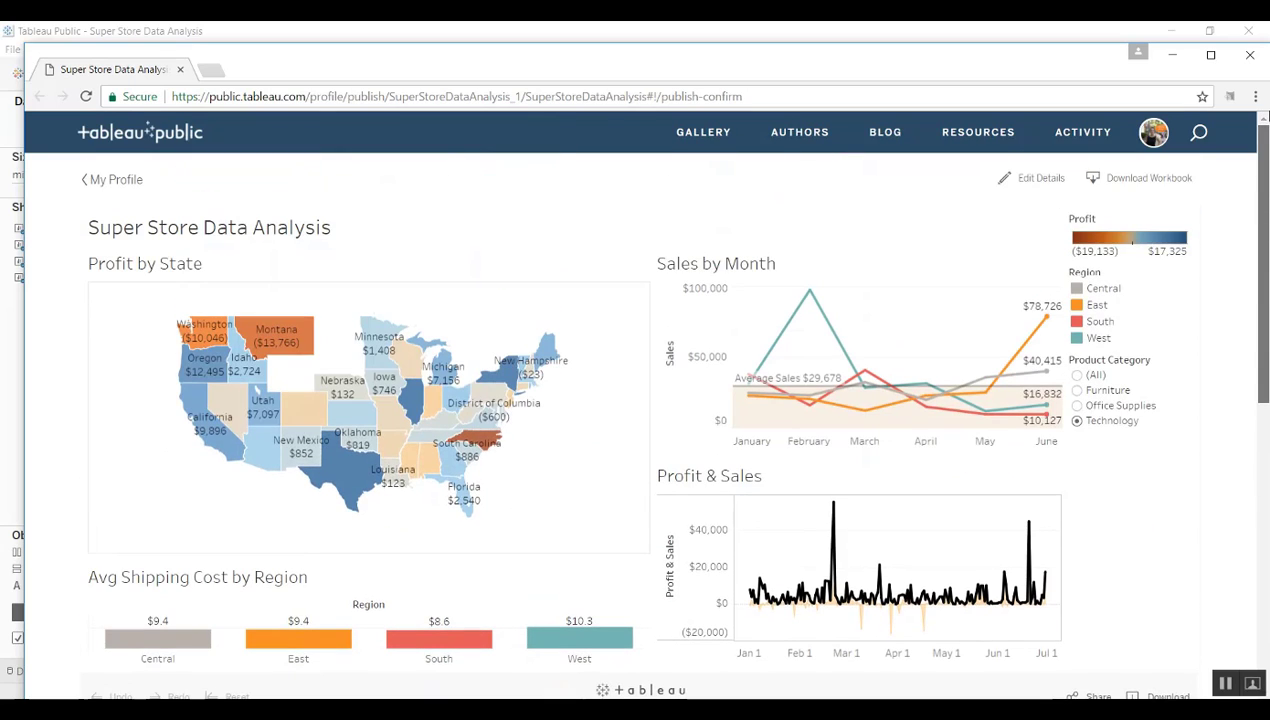
pyautogui.click(1153, 132)
pyautogui.click(916, 193)
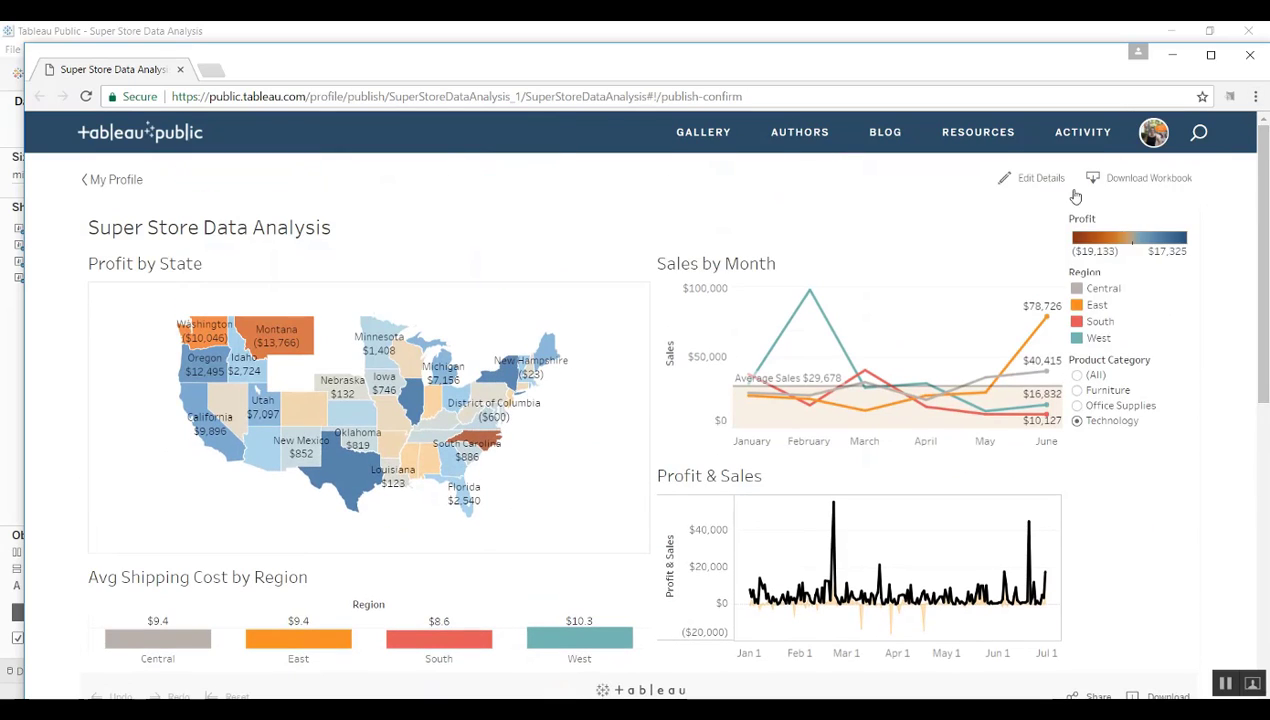
pyautogui.click(1157, 130)
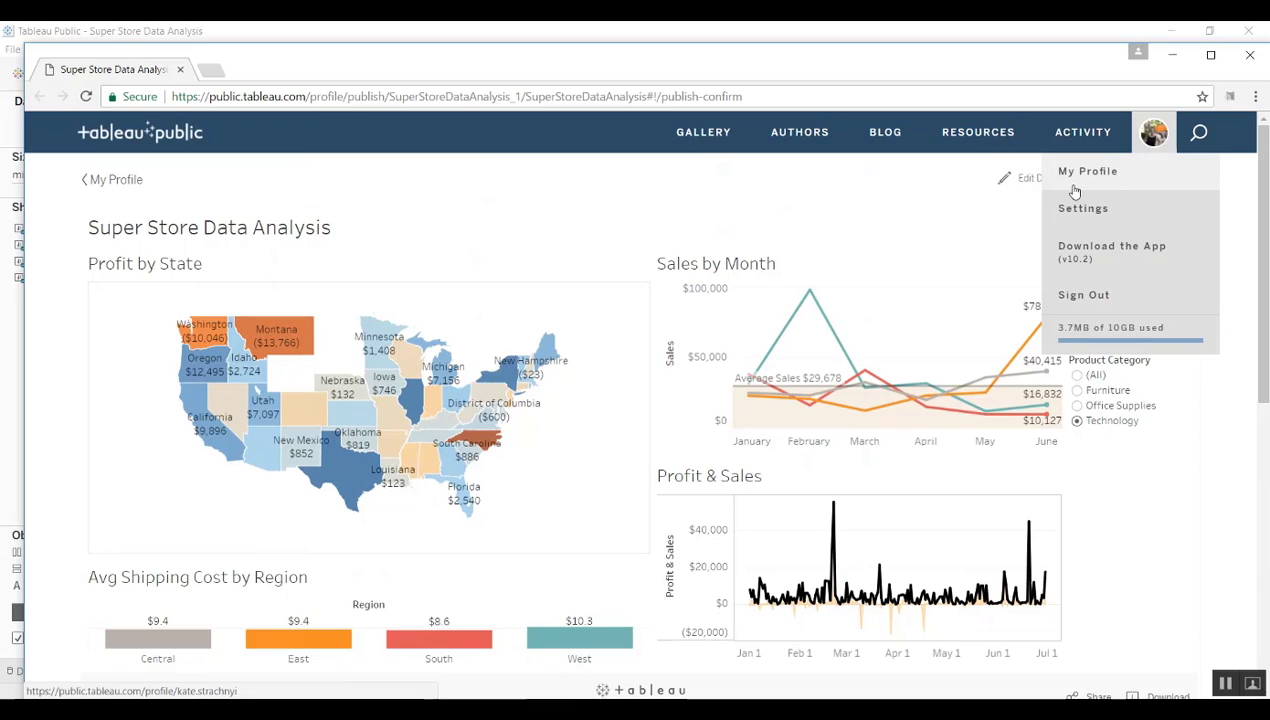
pyautogui.click(1116, 171)
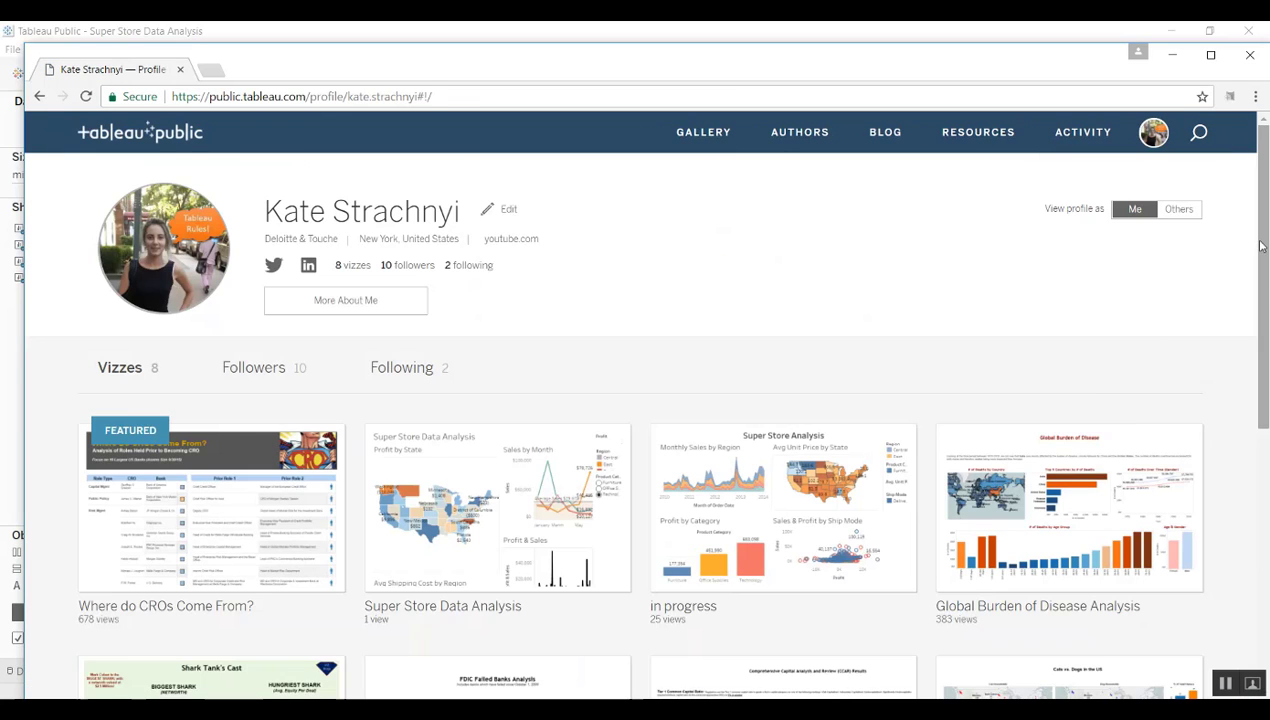
pyautogui.moveTo(1256, 250); pyautogui.dragTo(1262, 338)
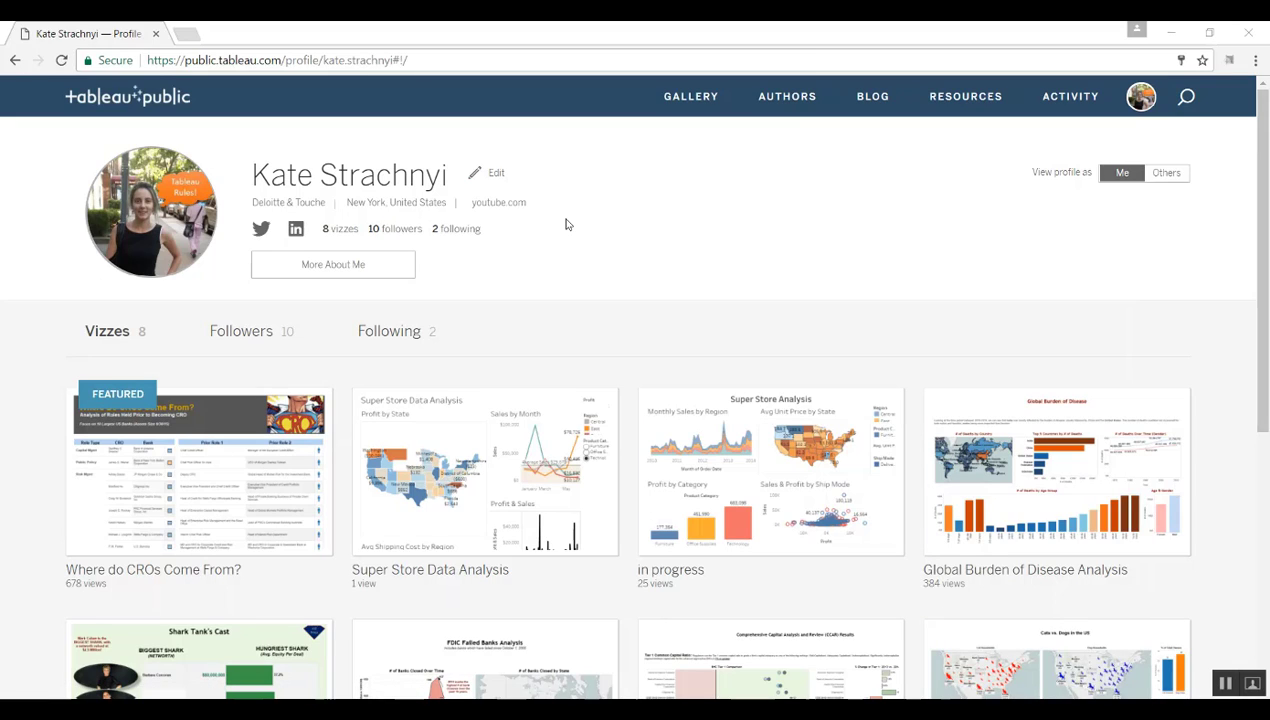
# Browse the Greatest Hits visualizations in the Tableau Public gallery.
pyautogui.click(718, 100)
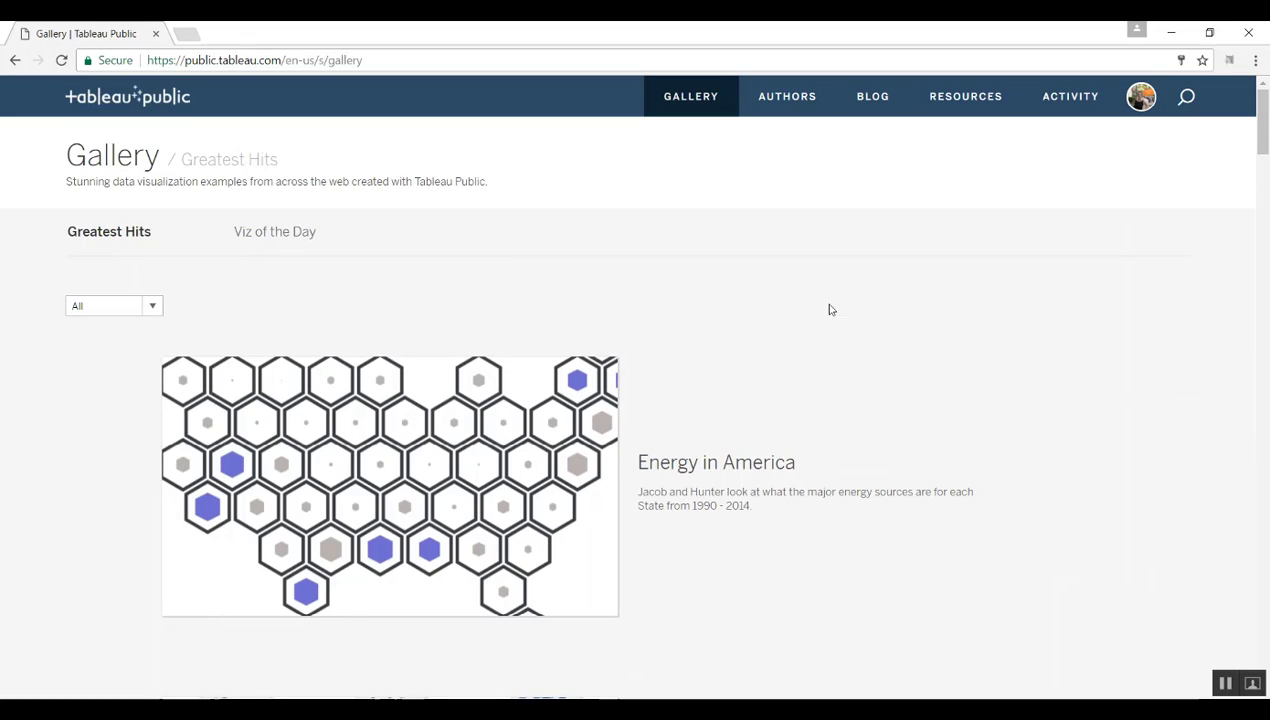
pyautogui.scroll(-2, 395, 403)
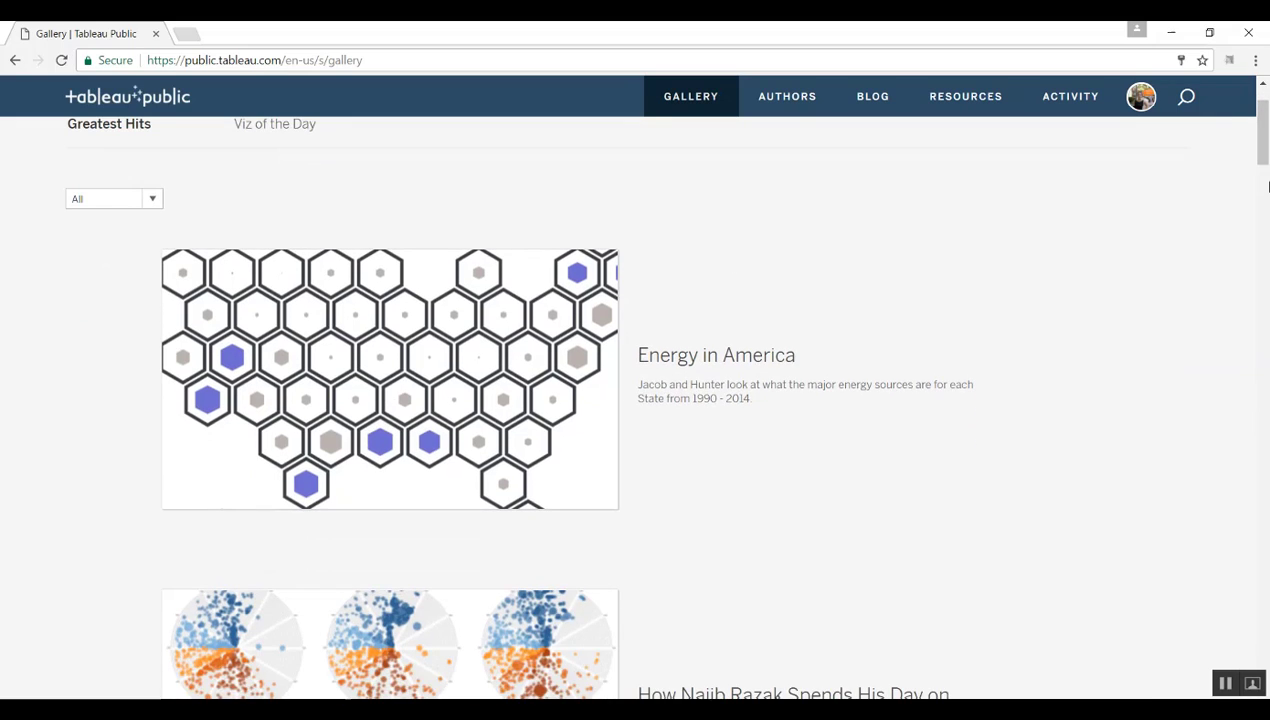
pyautogui.scroll(-4, 1266, 195)
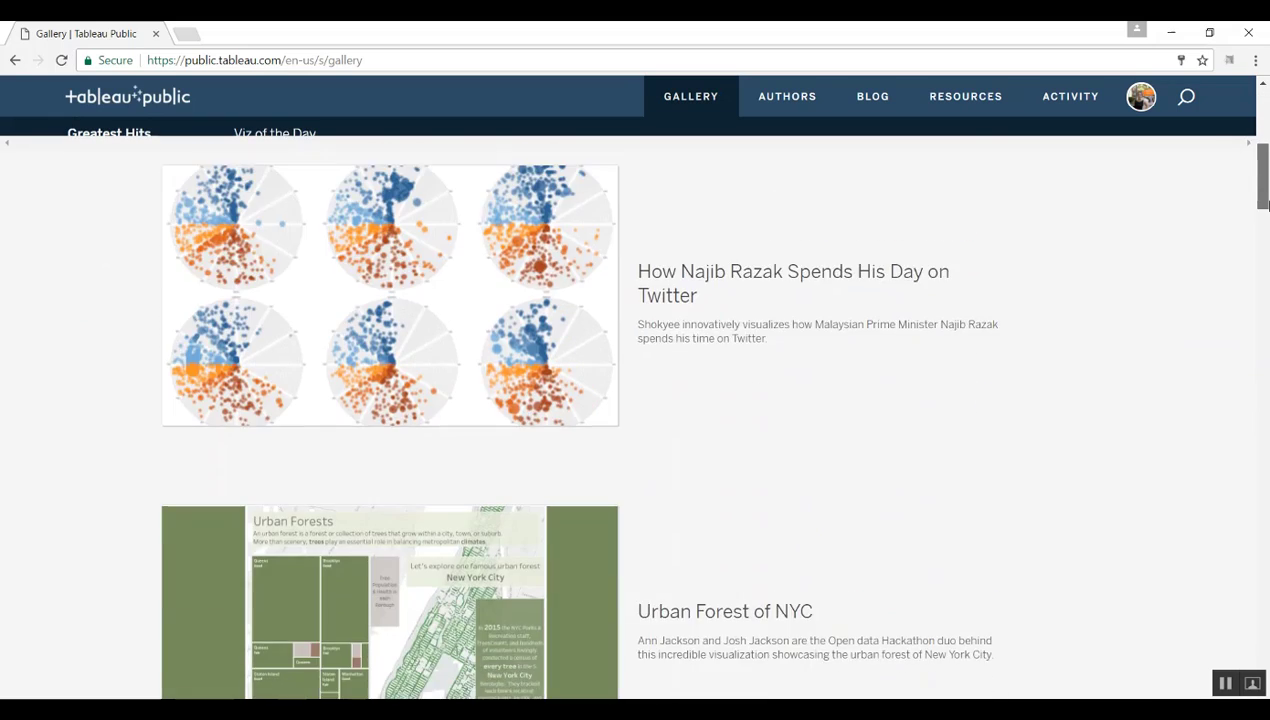
pyautogui.moveTo(1268, 206); pyautogui.dragTo(1268, 191)
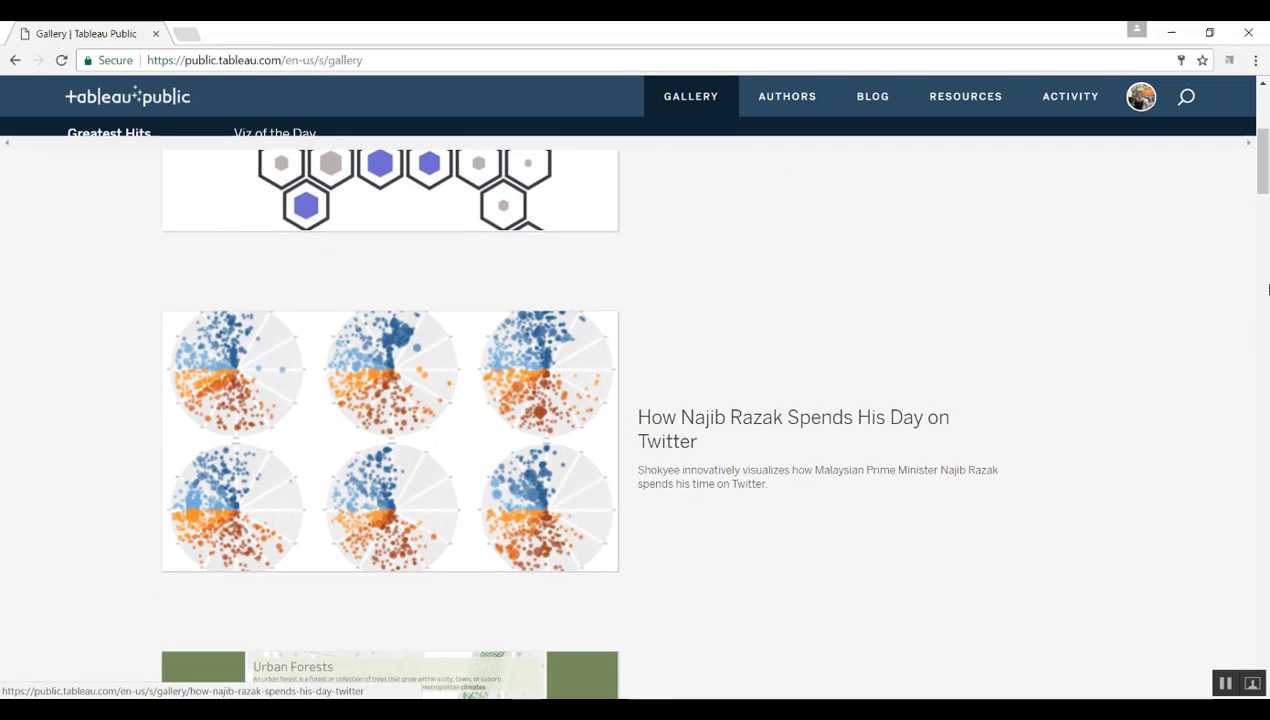
pyautogui.moveTo(1264, 187); pyautogui.dragTo(1262, 100)
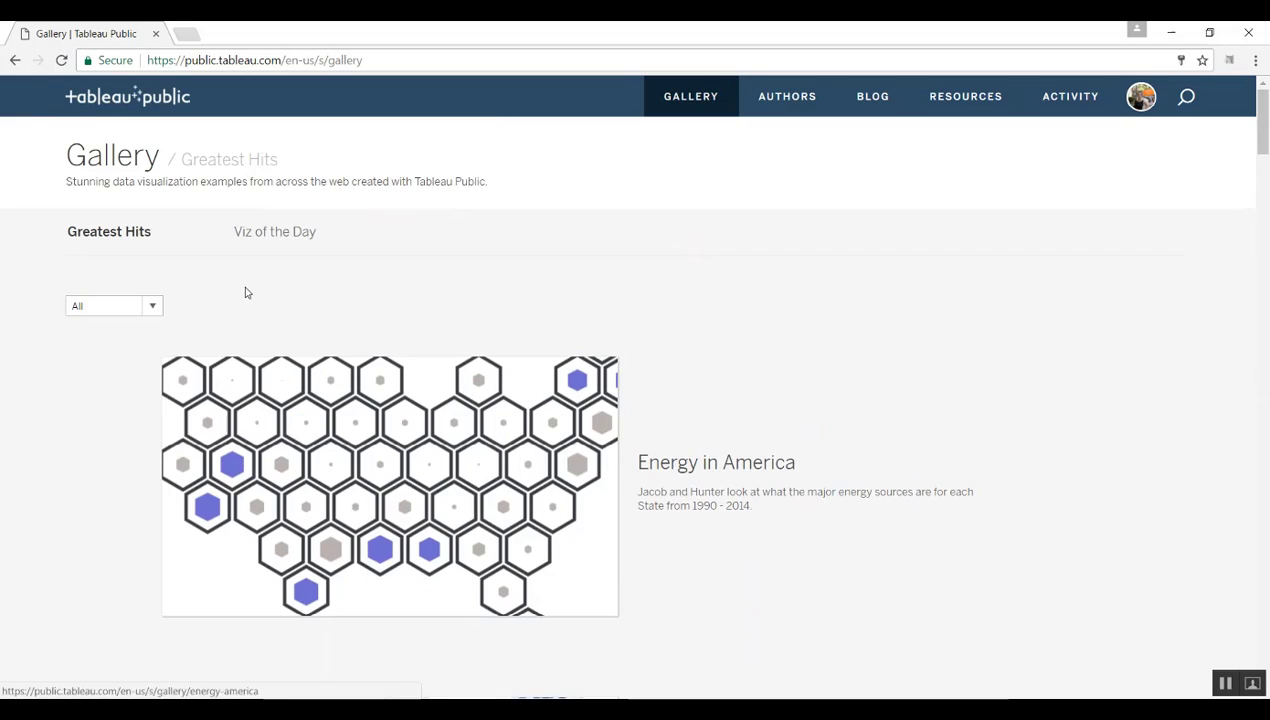
# Browse the Viz of the Day gallery and open the Beer in Europe viz.
pyautogui.click(309, 238)
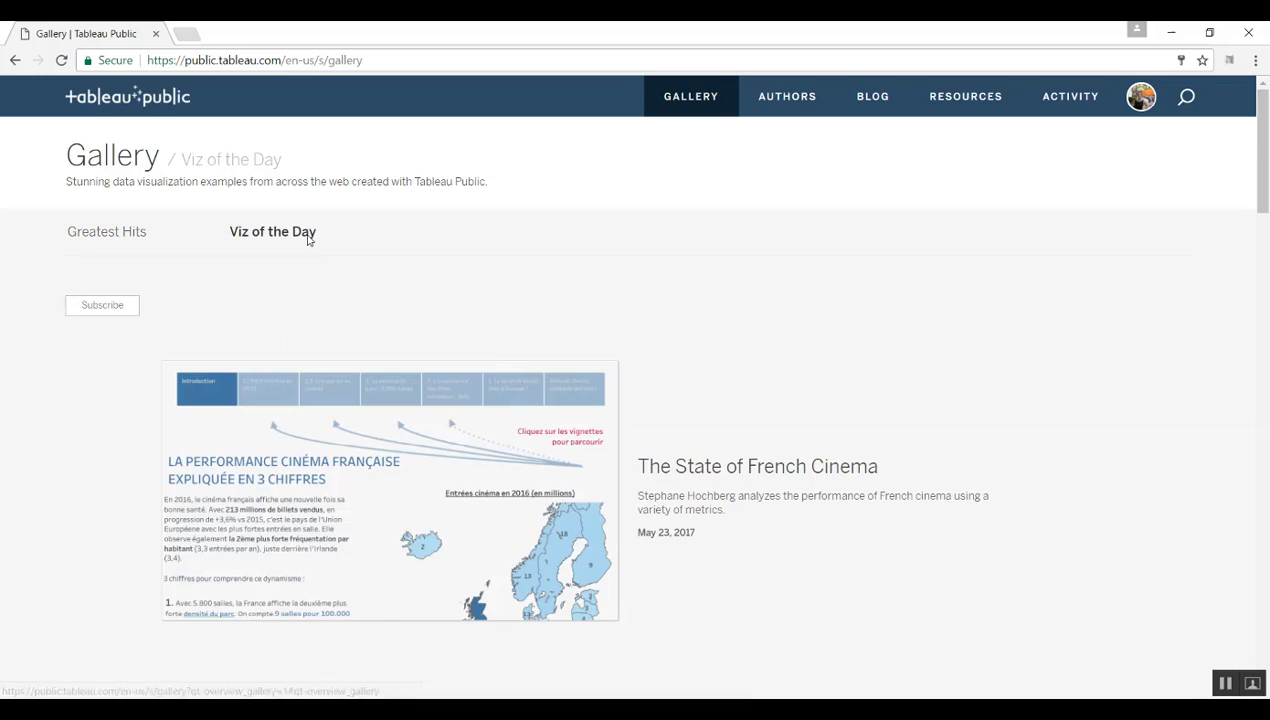
pyautogui.moveTo(1265, 178); pyautogui.dragTo(1268, 207)
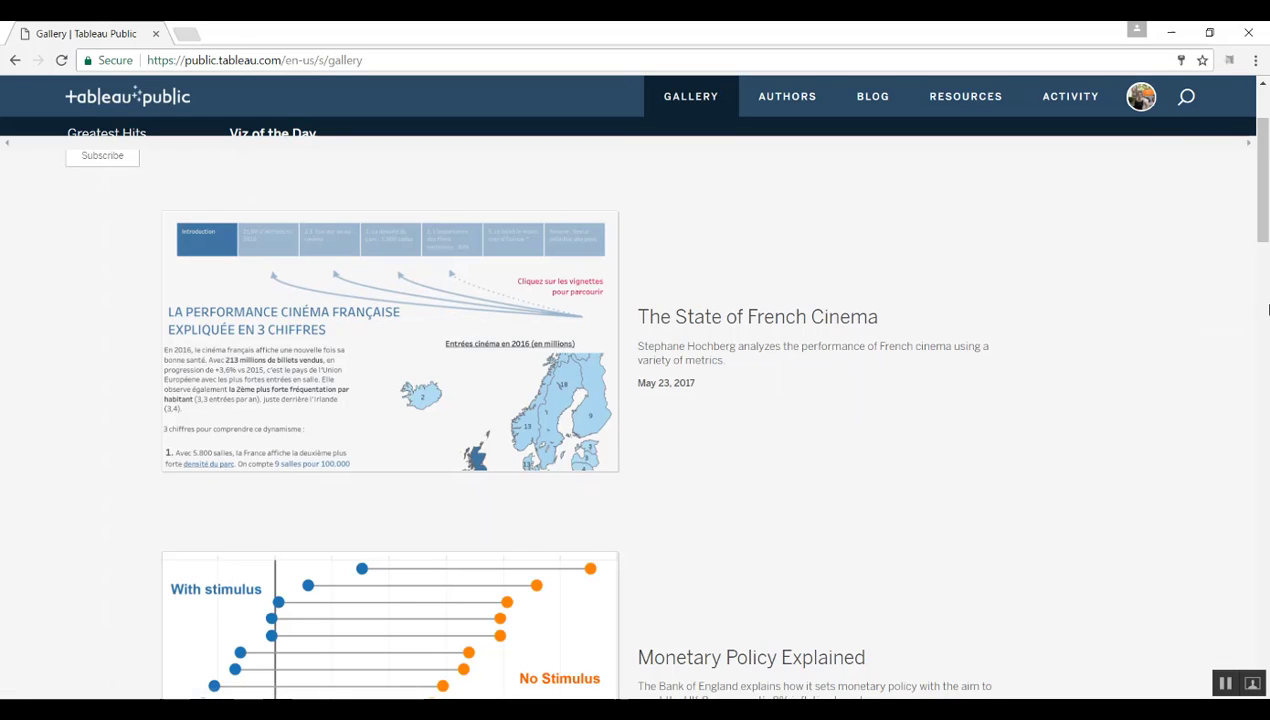
pyautogui.moveTo(1268, 225); pyautogui.dragTo(1268, 357)
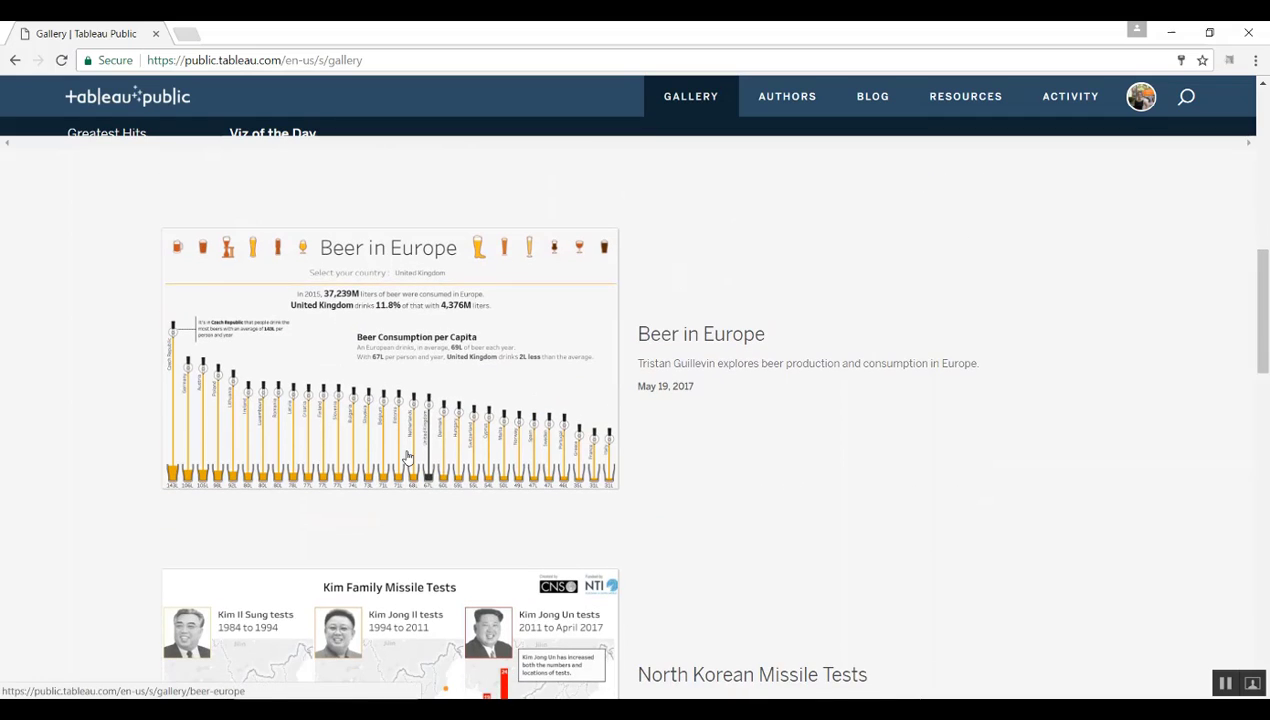
pyautogui.click(406, 374)
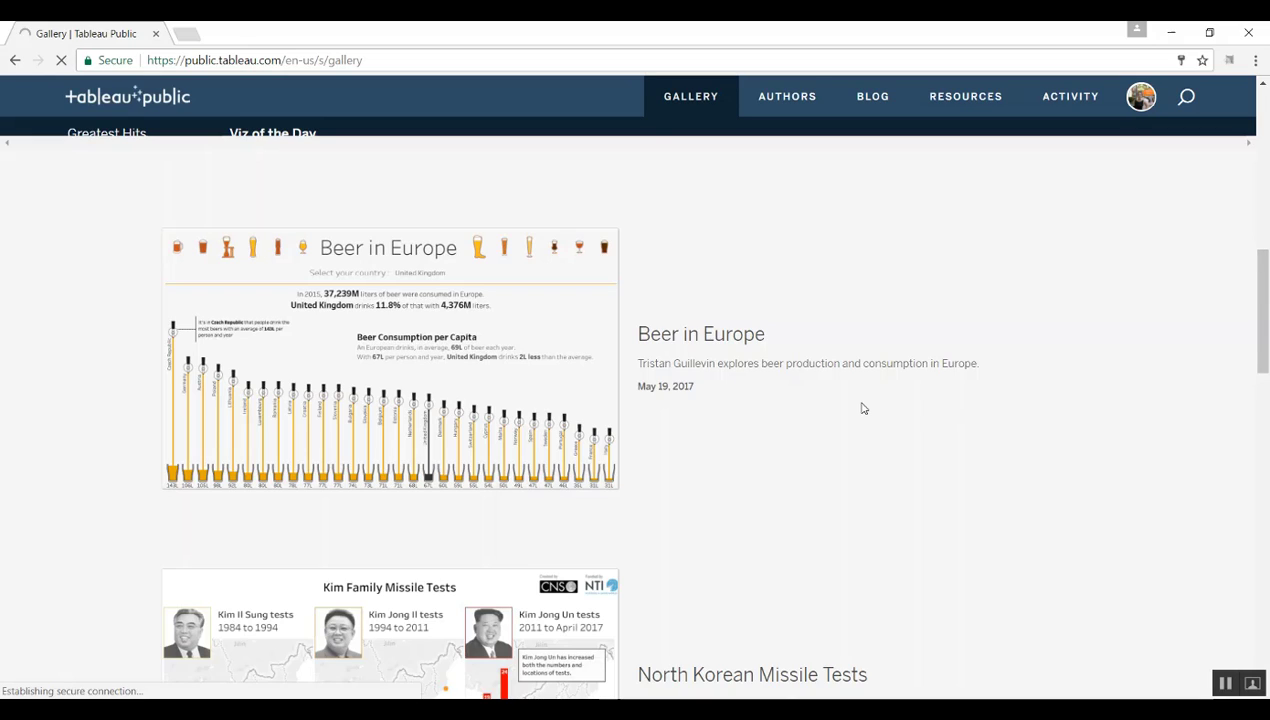
# Examine the Beer in Europe viz, checking the per-capita consumption details of several countries and the breweries map.
pyautogui.moveTo(1264, 294); pyautogui.dragTo(1266, 364)
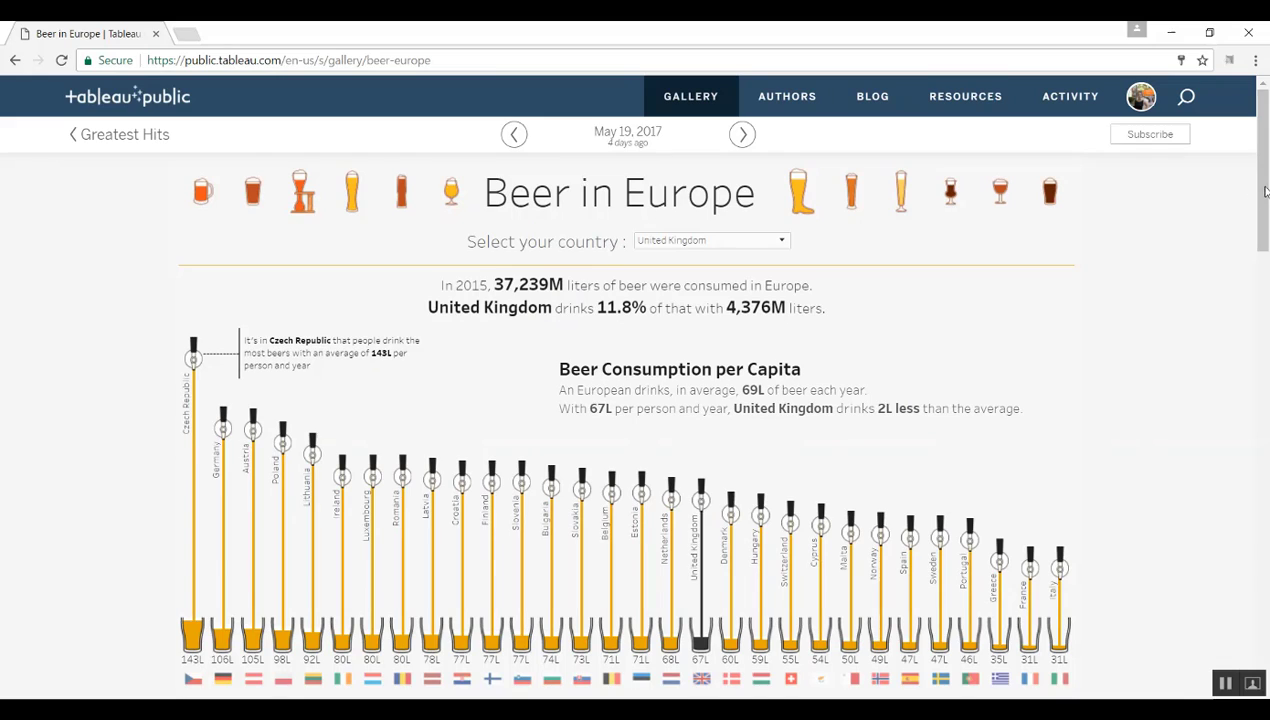
pyautogui.moveTo(1265, 192); pyautogui.dragTo(1265, 224)
pyautogui.moveTo(675, 373)
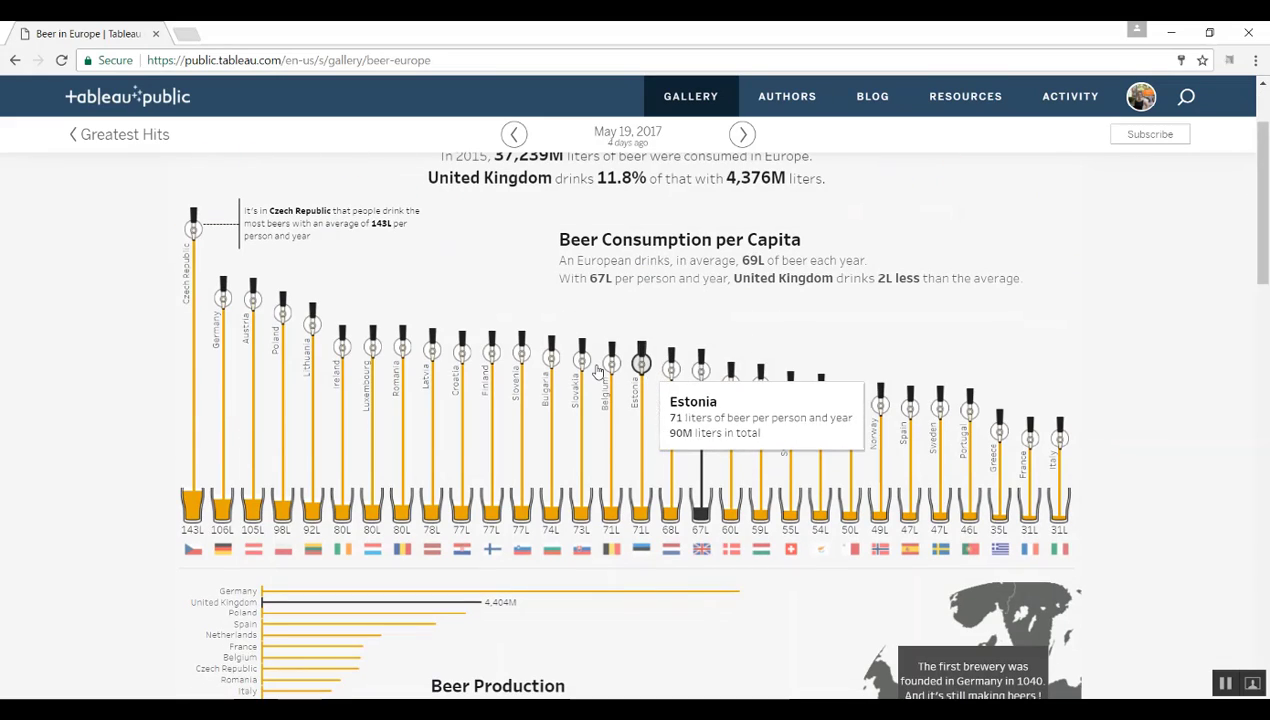
pyautogui.moveTo(581, 360)
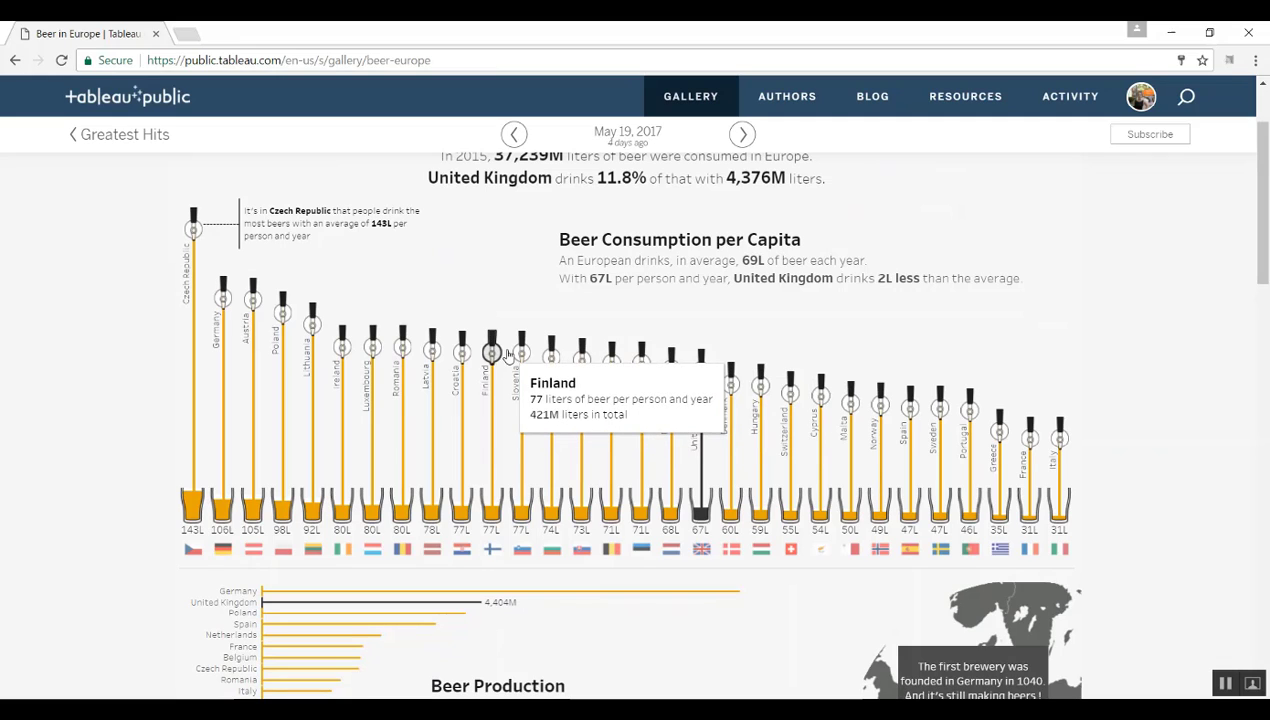
pyautogui.moveTo(459, 356)
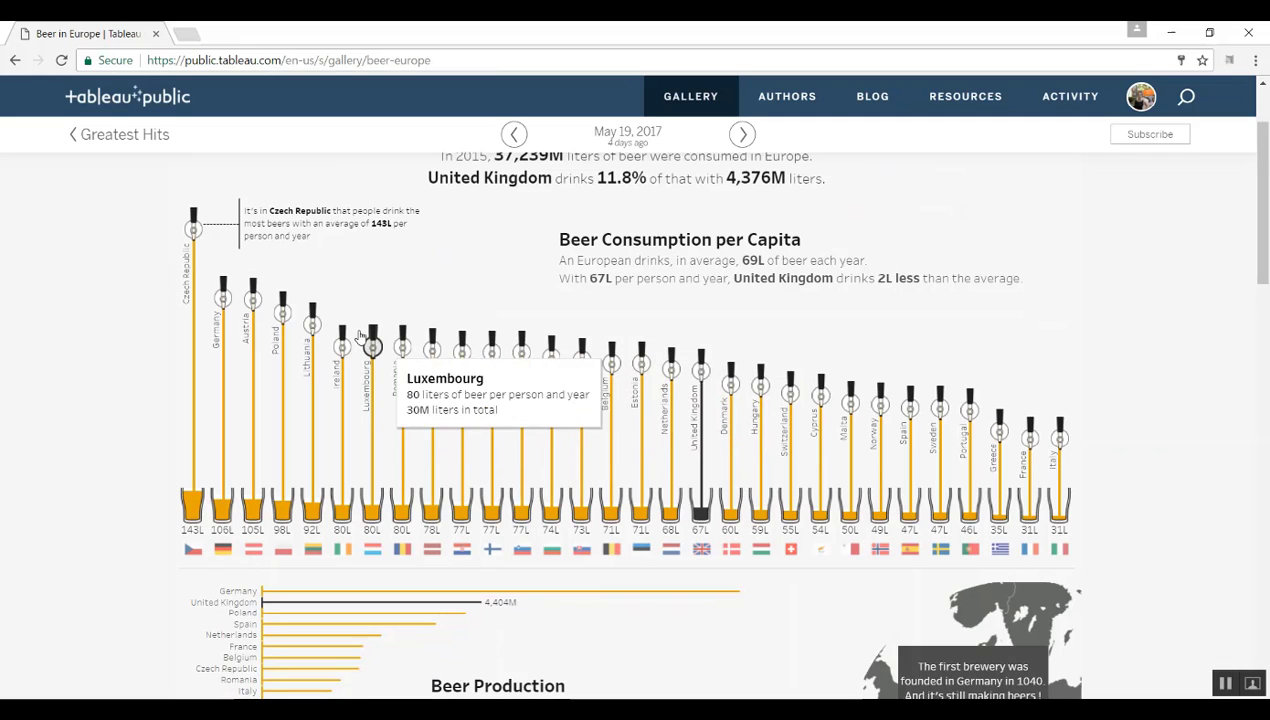
pyautogui.moveTo(286, 330)
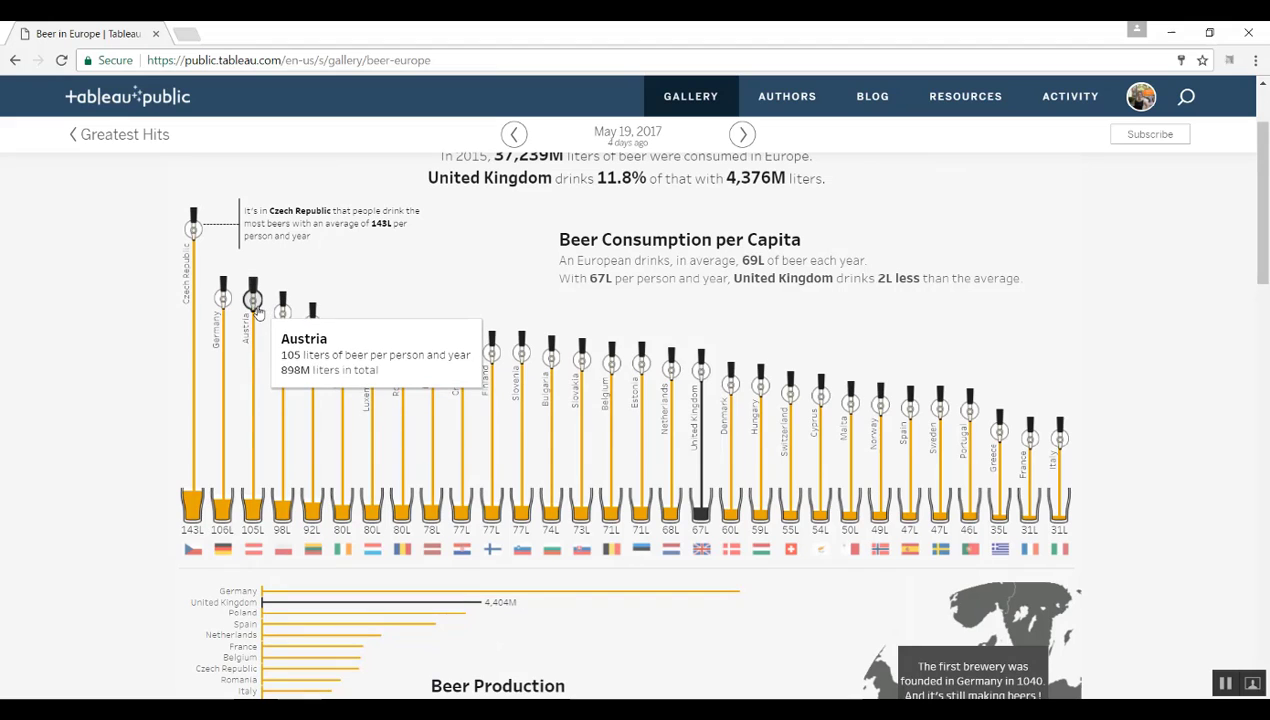
pyautogui.scroll(-2, 1264, 250)
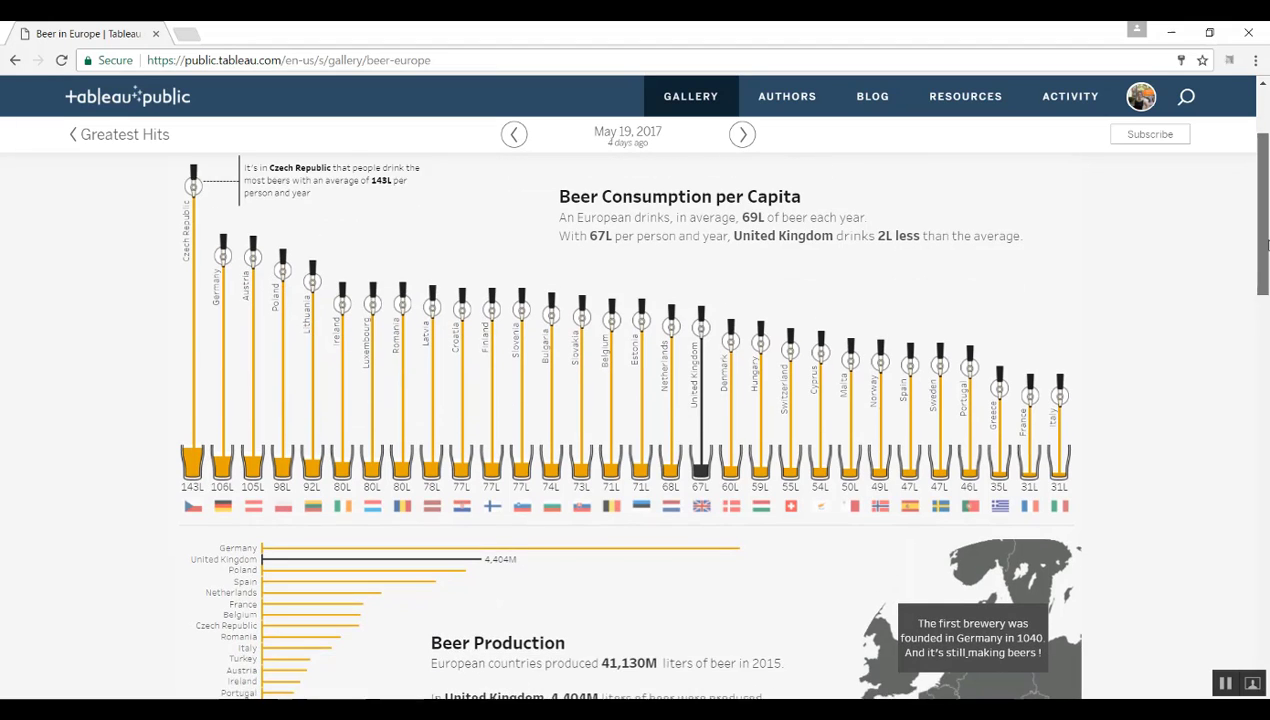
pyautogui.moveTo(1267, 280); pyautogui.dragTo(1266, 438)
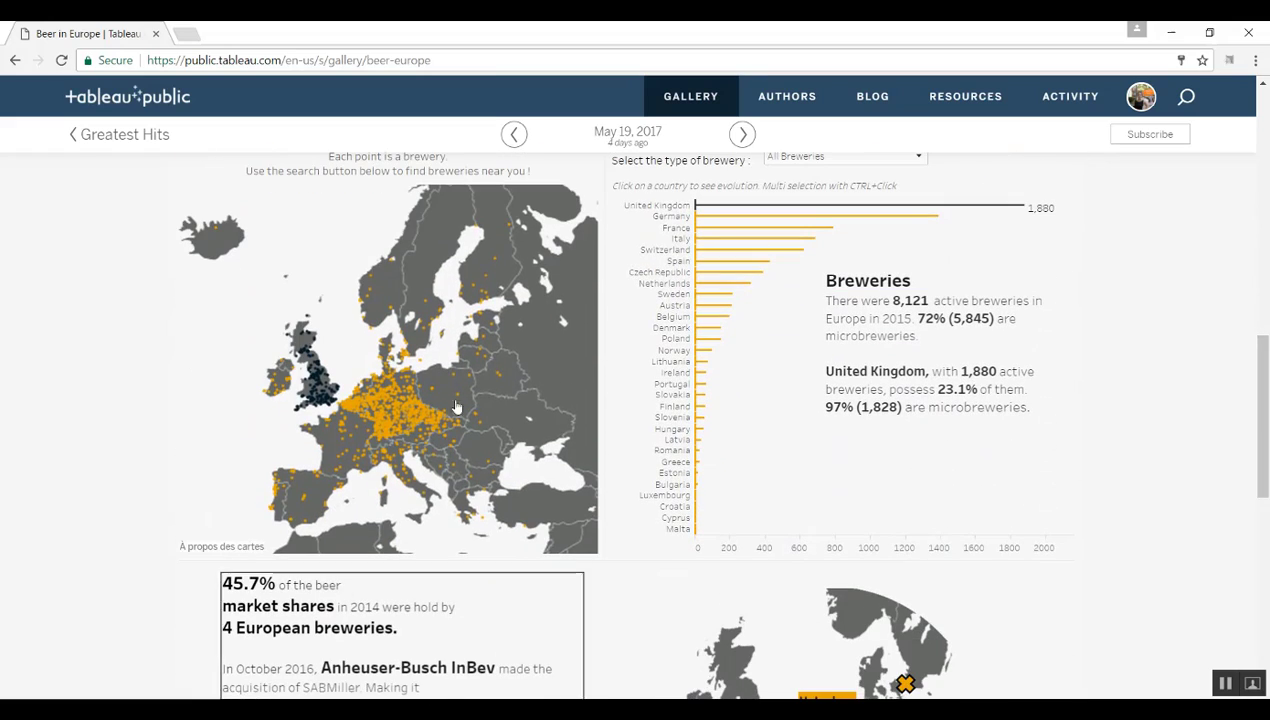
pyautogui.moveTo(455, 422)
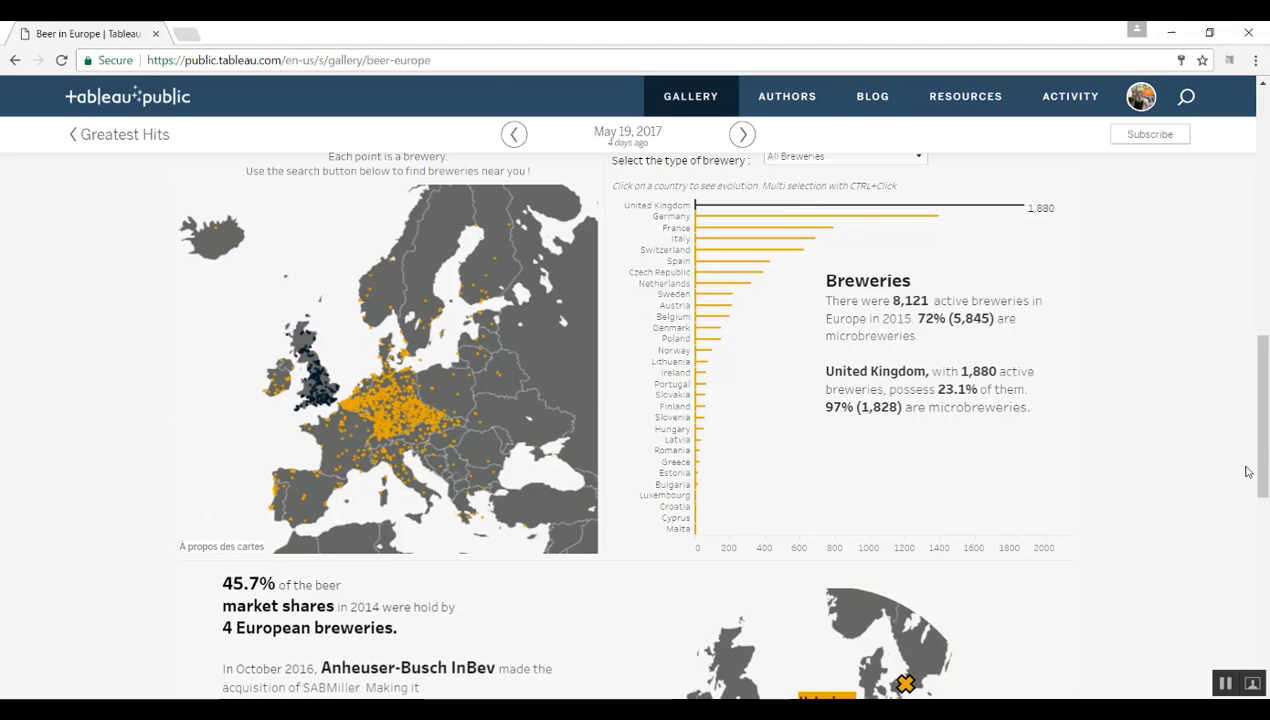
# Download the Beer in Europe viz as a Tableau Workbook.
pyautogui.moveTo(1266, 444); pyautogui.dragTo(1266, 569)
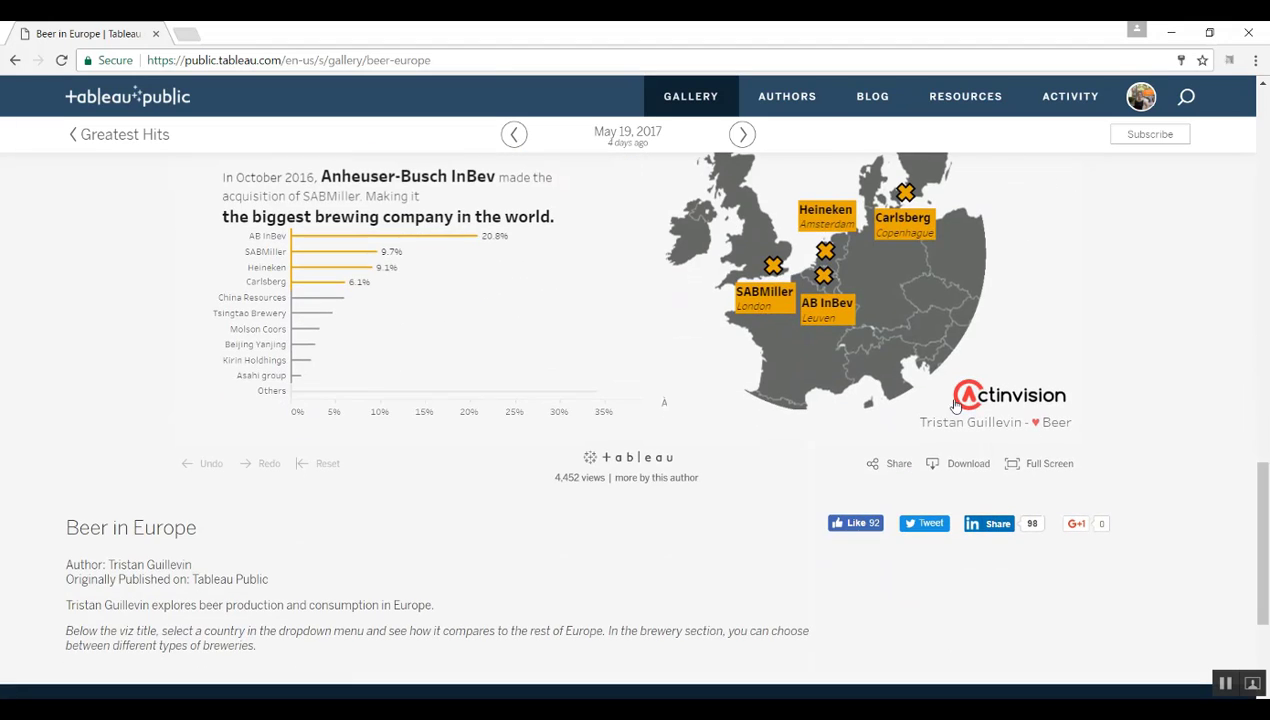
pyautogui.click(967, 470)
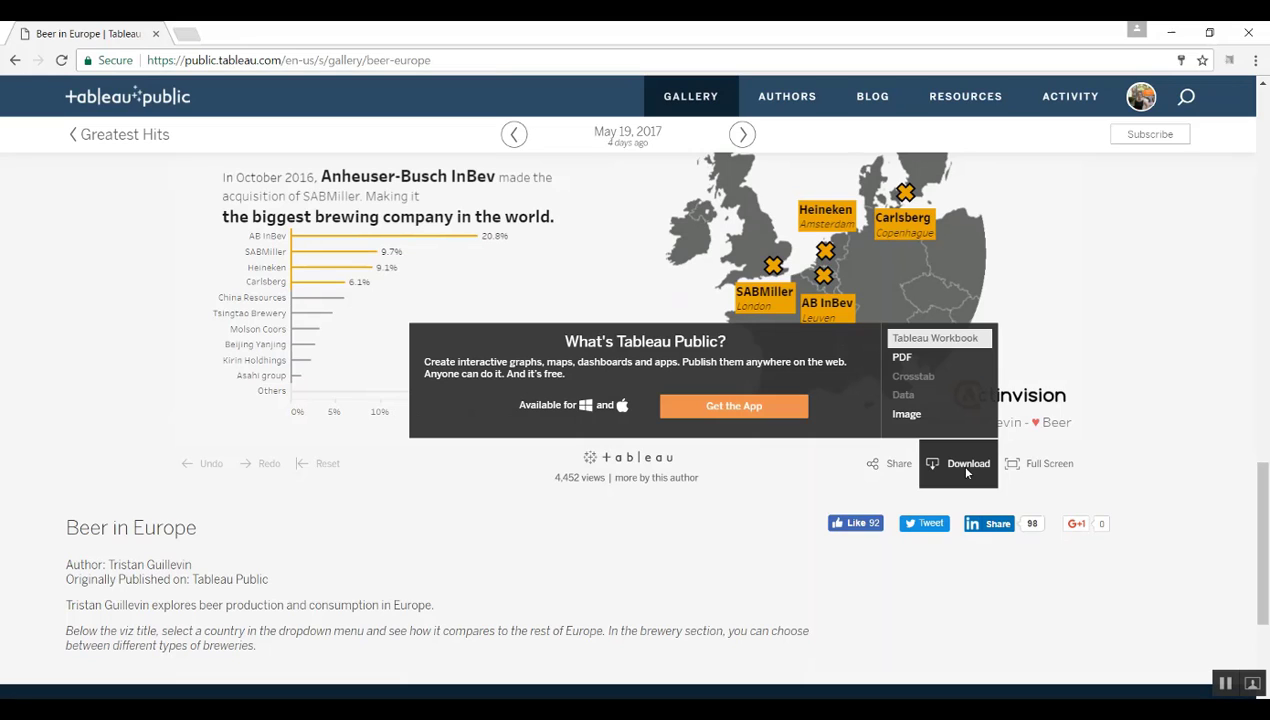
pyautogui.click(931, 343)
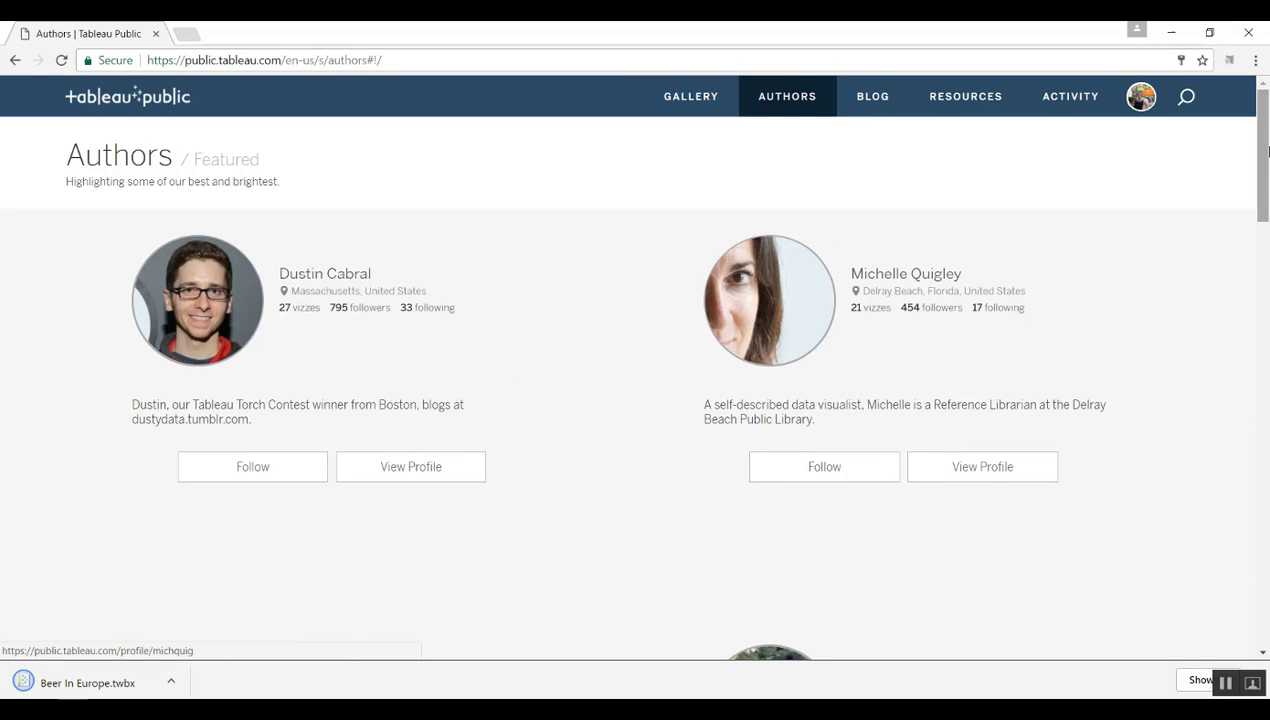
# Browse the featured authors and view the profile of the data scientist from Mexico.
pyautogui.moveTo(1266, 152); pyautogui.dragTo(1268, 249)
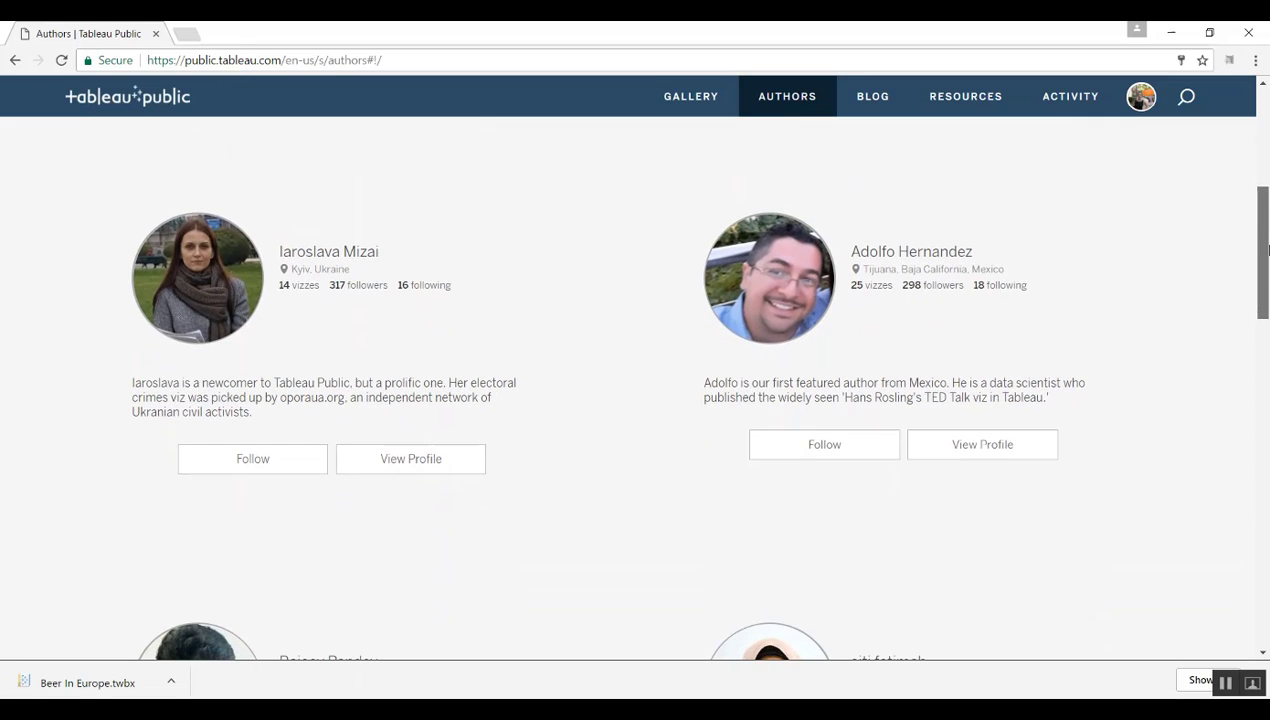
pyautogui.click(908, 253)
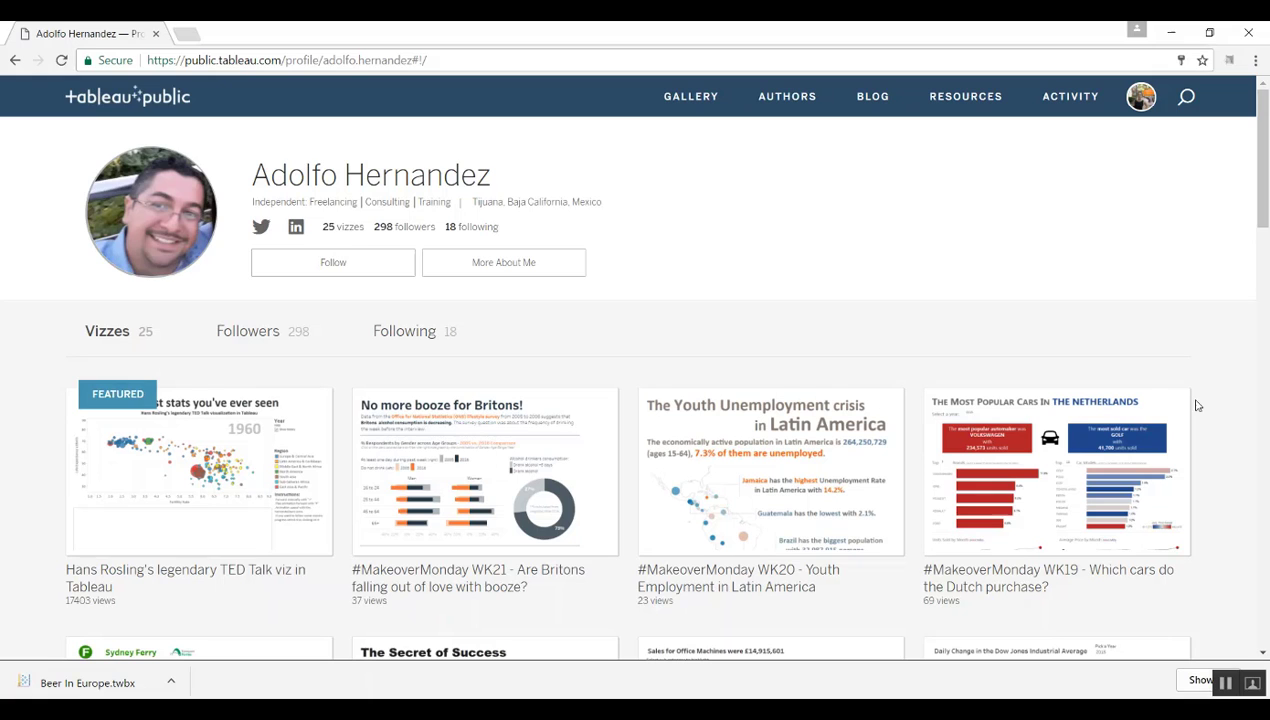
pyautogui.moveTo(1263, 208); pyautogui.dragTo(1262, 110)
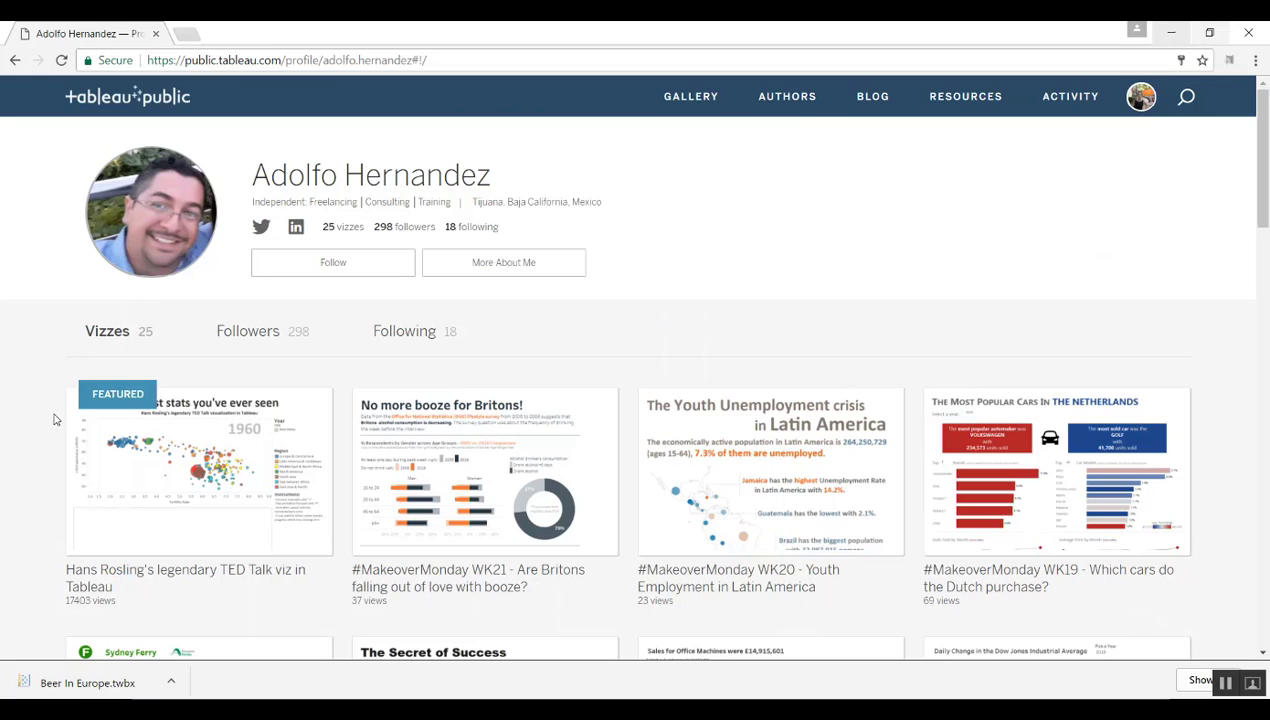
# Open the downloaded Beer In Europe.twbx in Tableau Desktop, skip the software update, and look through the dashboard.
pyautogui.click(95, 684)
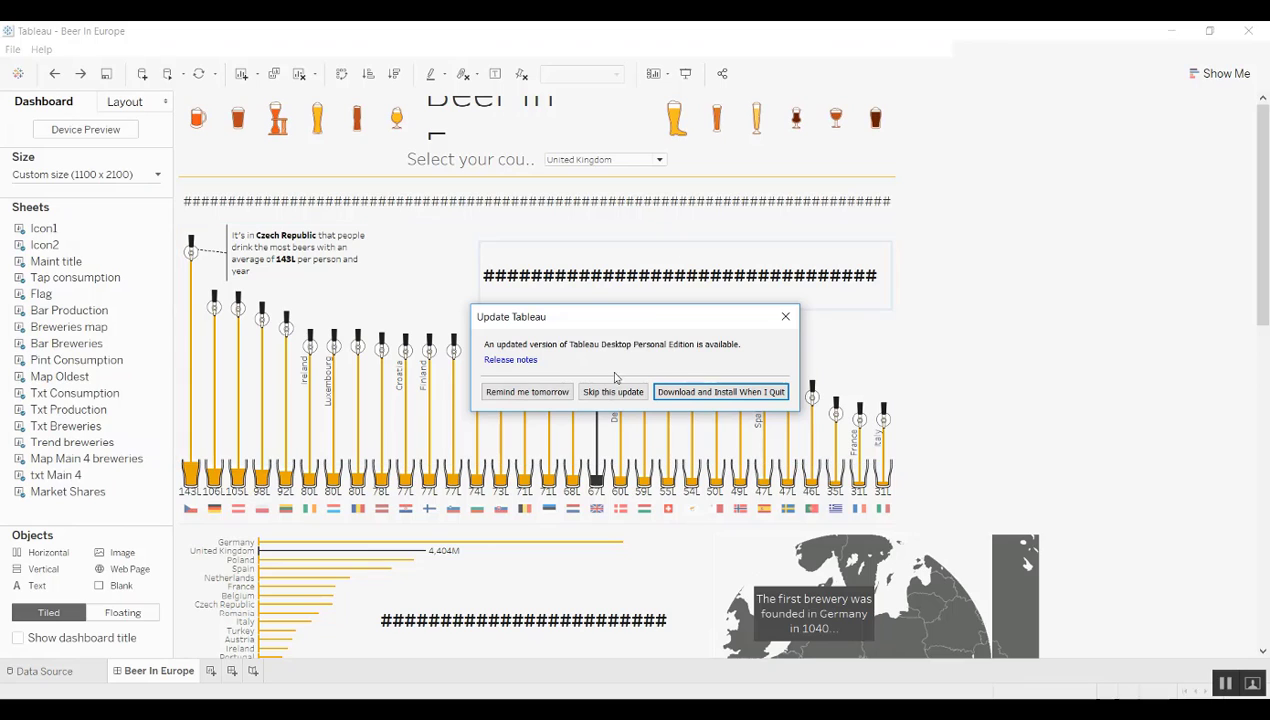
pyautogui.click(614, 391)
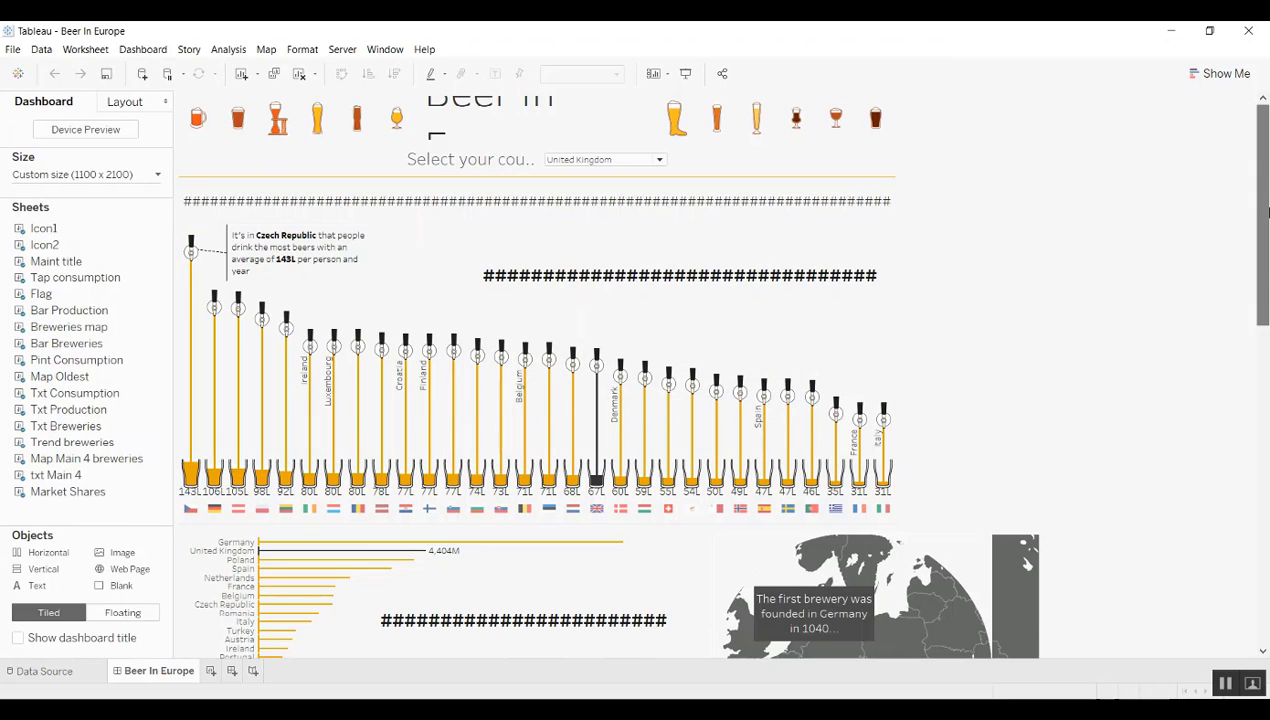
pyautogui.moveTo(1264, 212); pyautogui.dragTo(1264, 320)
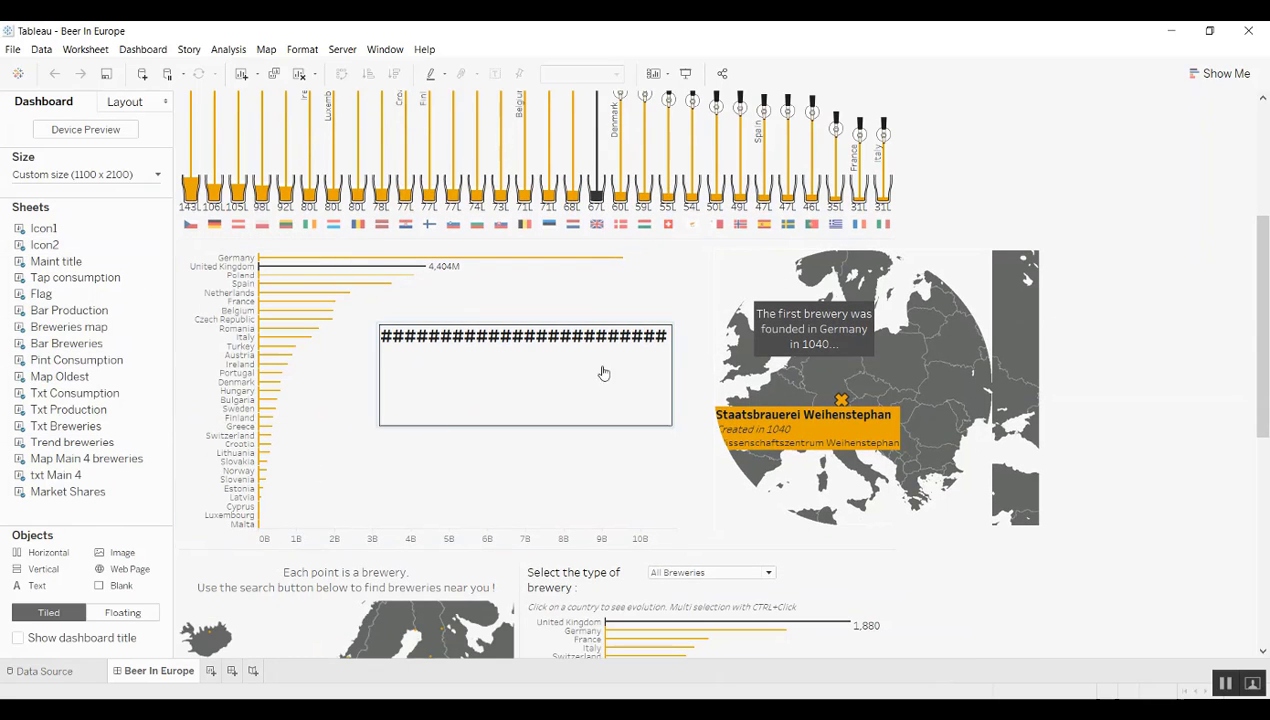
# Go to the Breweries map worksheet from the dashboard and inspect how it is built, including its mark type options.
pyautogui.moveTo(1261, 430); pyautogui.dragTo(1262, 573)
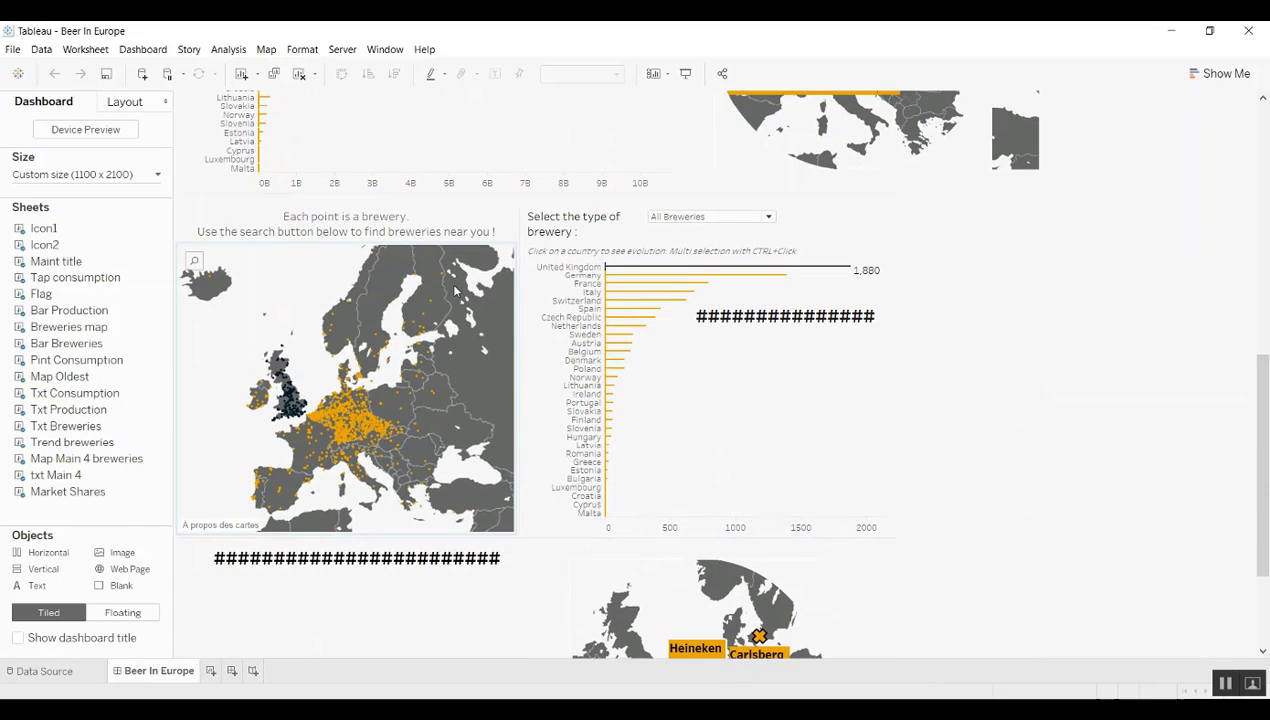
pyautogui.click(282, 266)
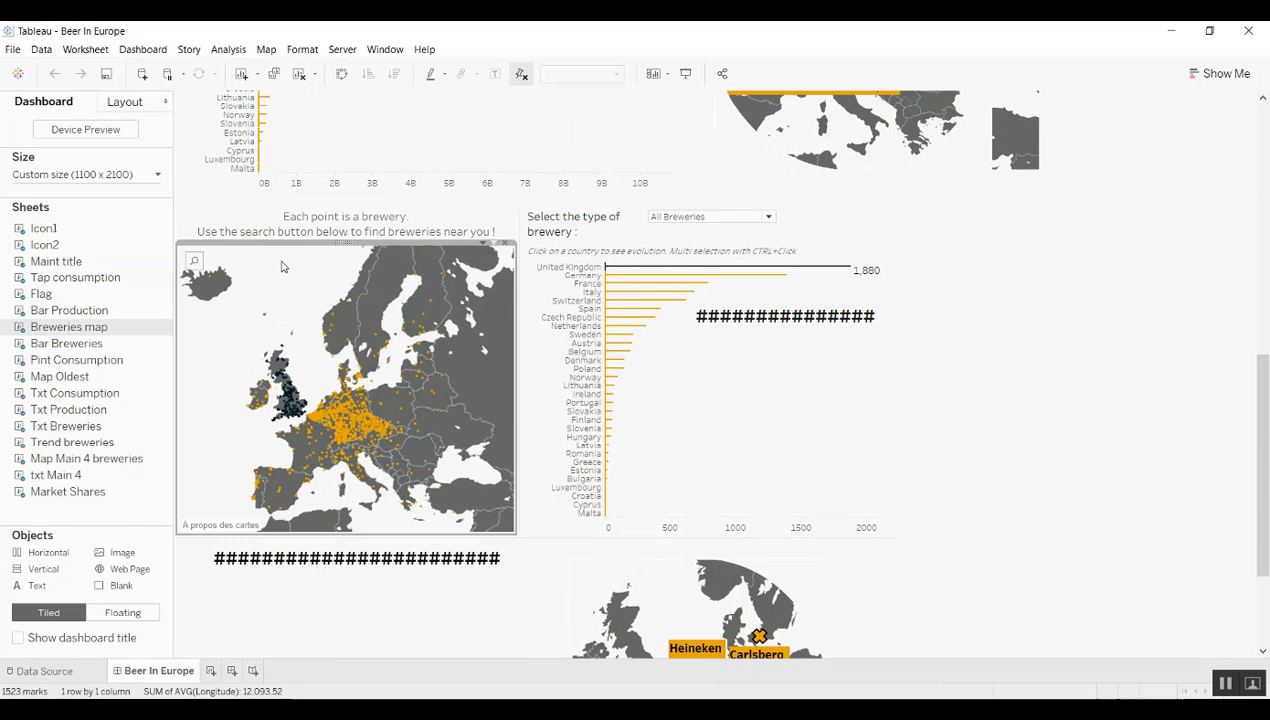
pyautogui.click(481, 243)
pyautogui.click(432, 261)
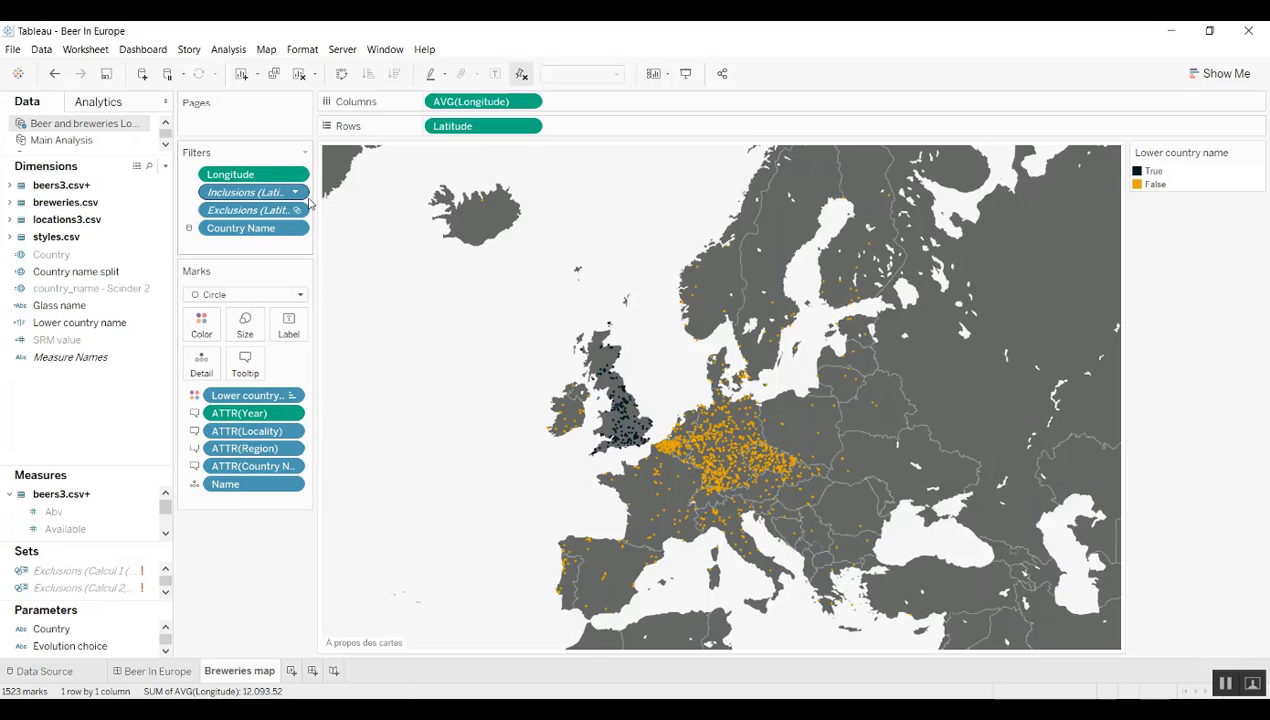
pyautogui.click(300, 294)
pyautogui.click(300, 296)
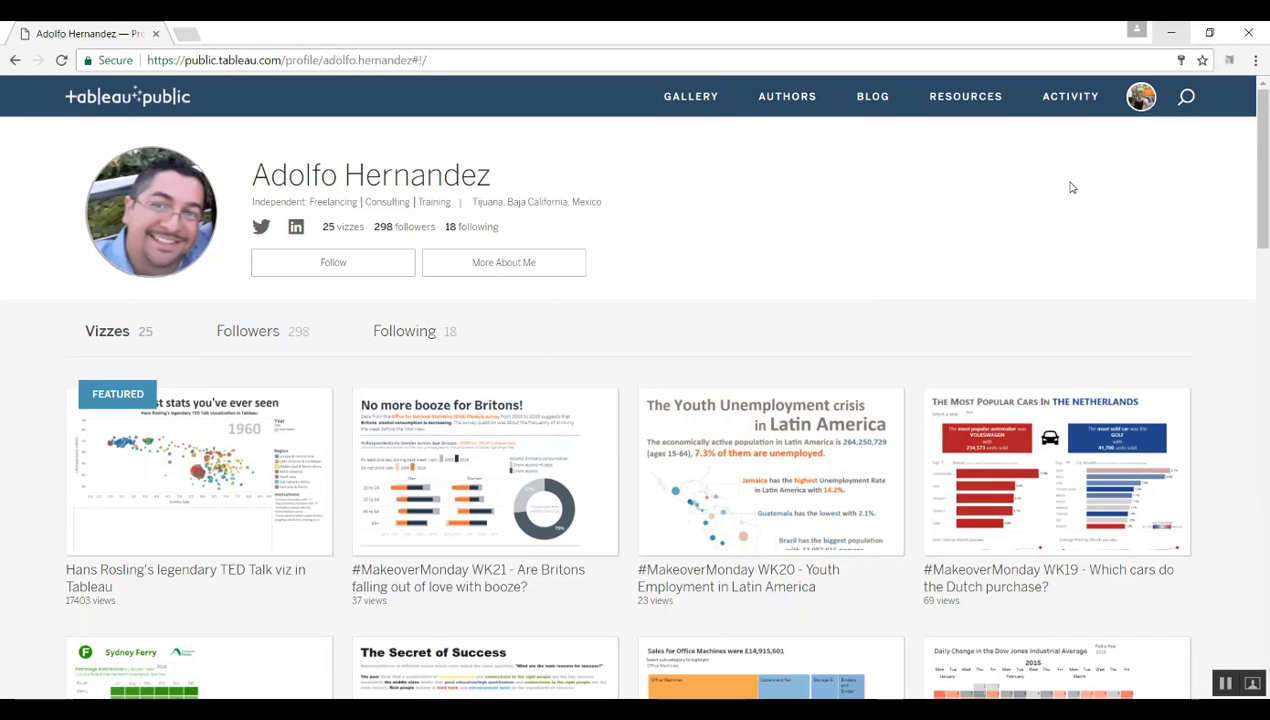
# In the Tableau Public site in Chrome, view the blog and look through the how-to videos in the resources.
pyautogui.click(868, 100)
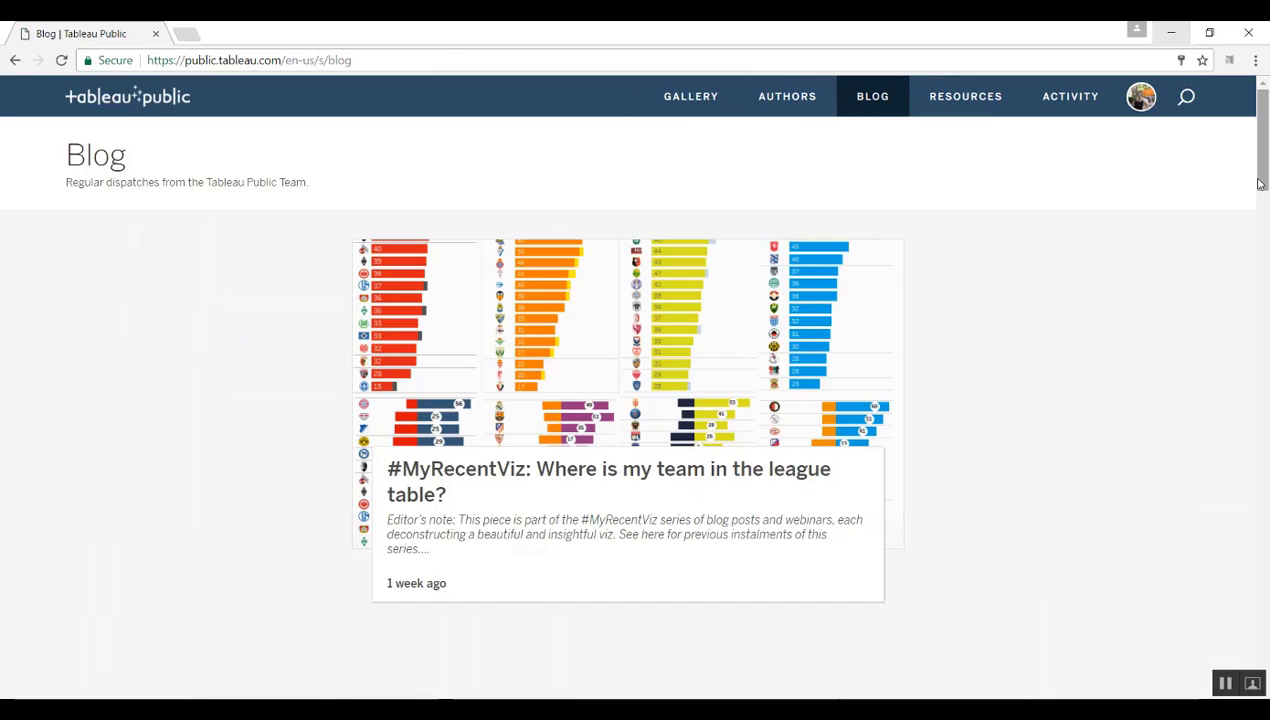
pyautogui.moveTo(1261, 183); pyautogui.dragTo(1238, 148)
pyautogui.click(972, 100)
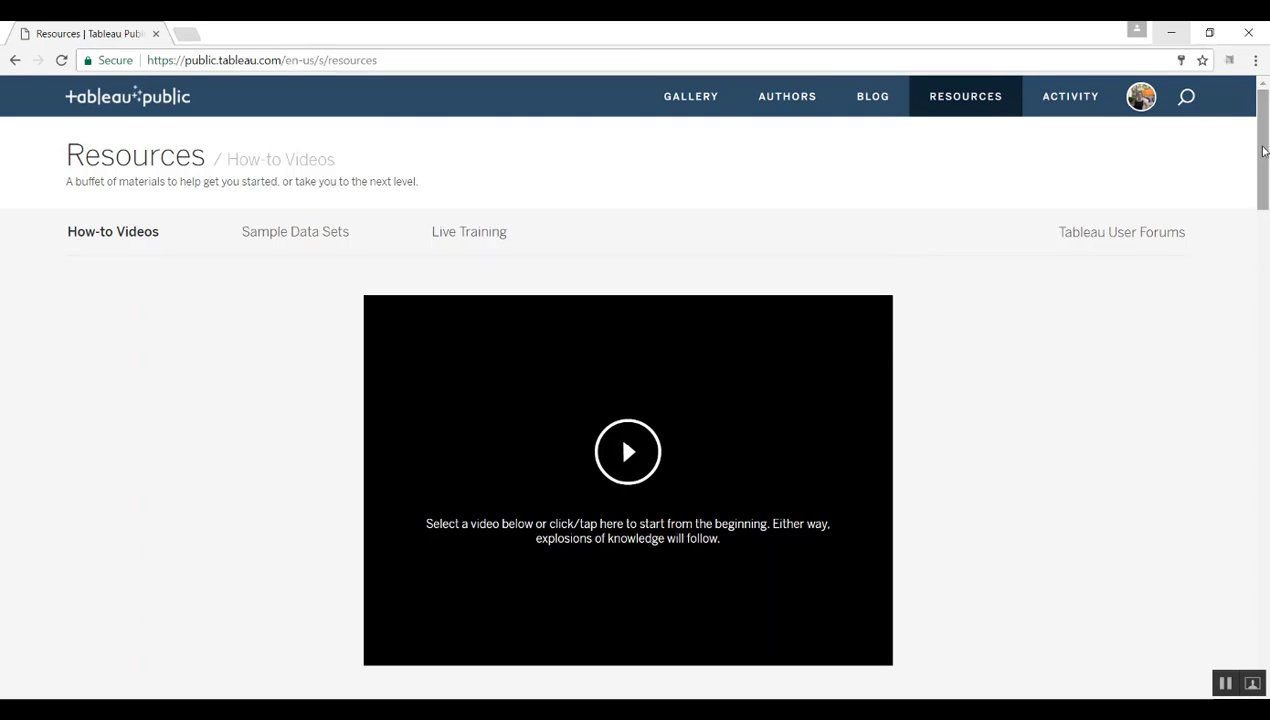
pyautogui.moveTo(1263, 152); pyautogui.dragTo(1268, 232)
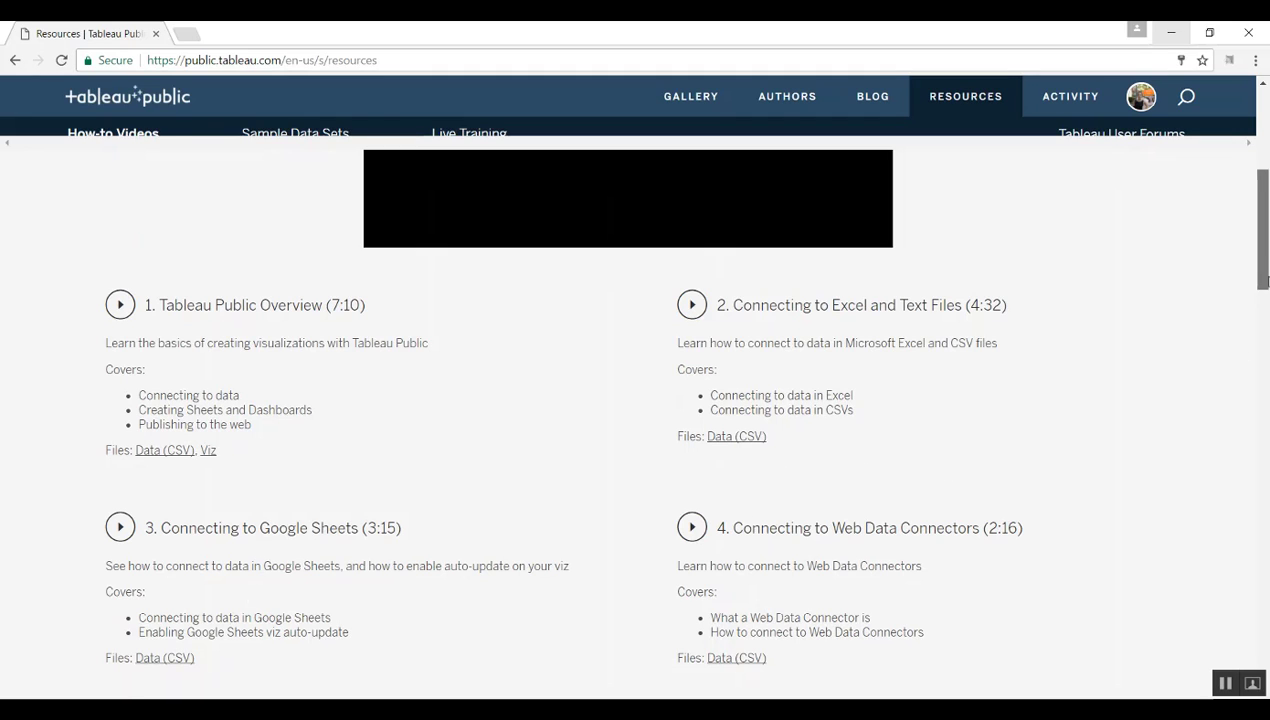
pyautogui.moveTo(1264, 264); pyautogui.dragTo(1265, 365)
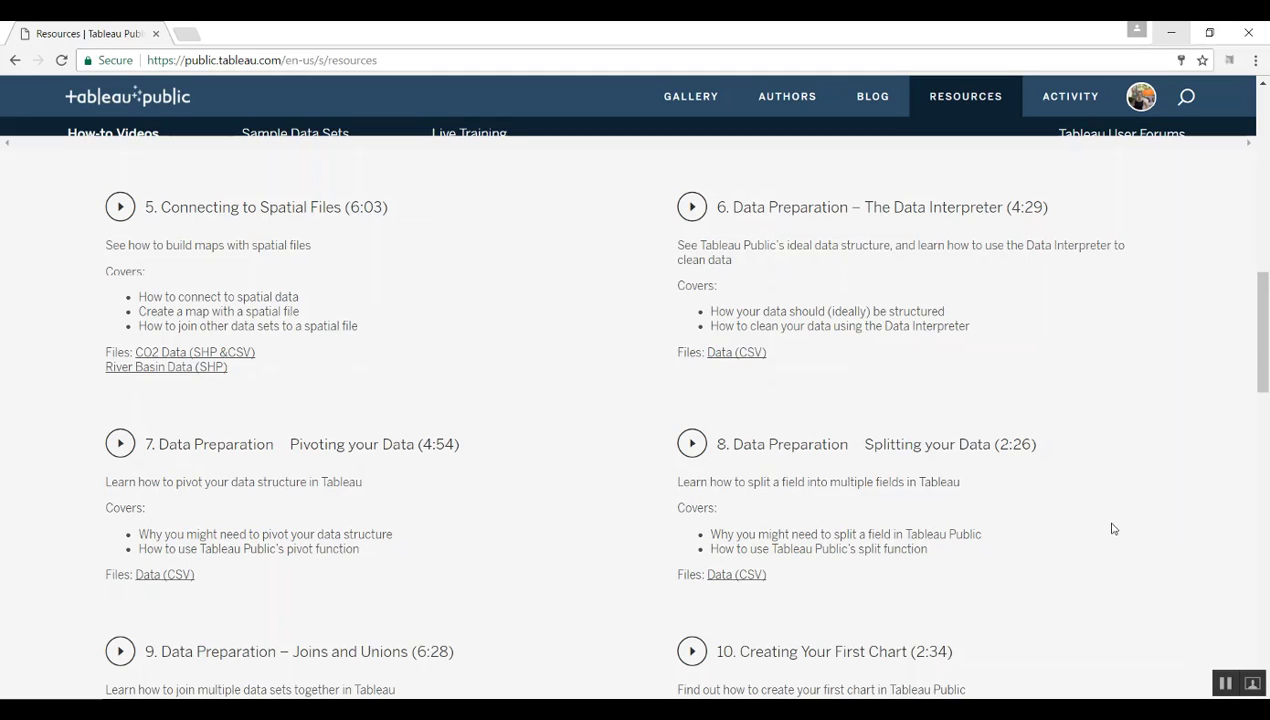
pyautogui.moveTo(1265, 347); pyautogui.dragTo(1265, 150)
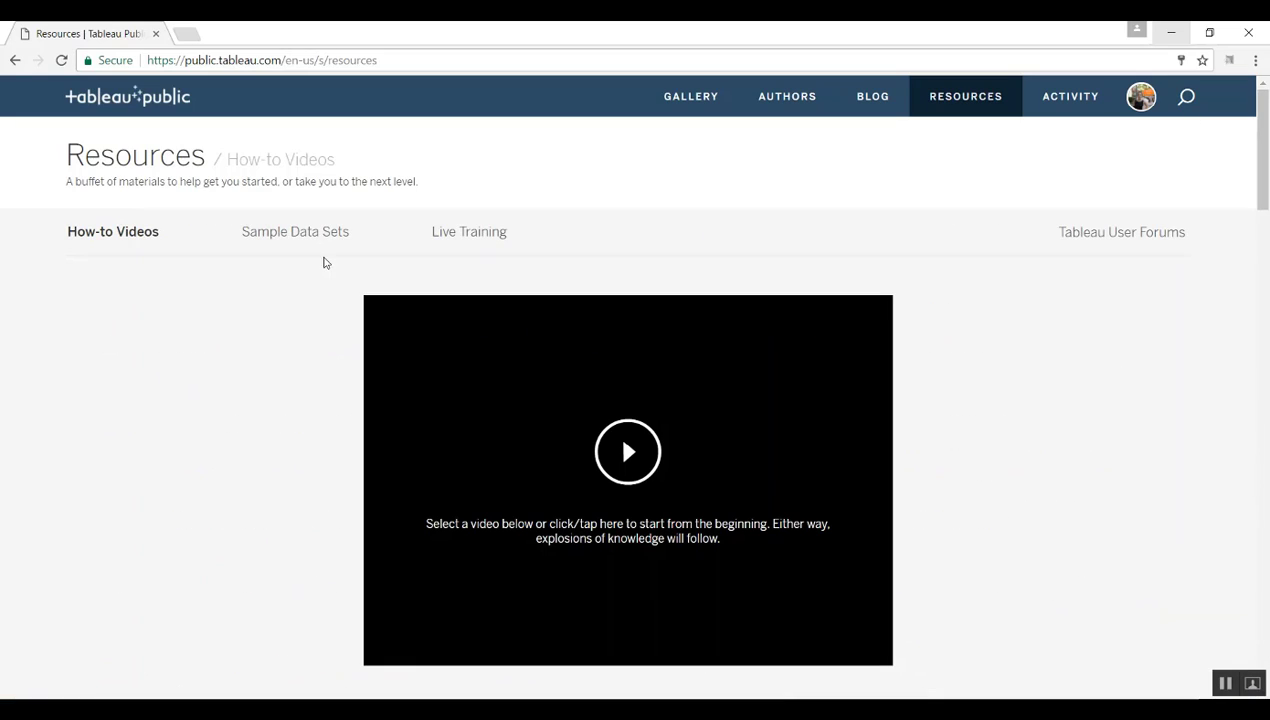
# Look through the sample data sets and the live training sessions offered in the resources.
pyautogui.click(302, 245)
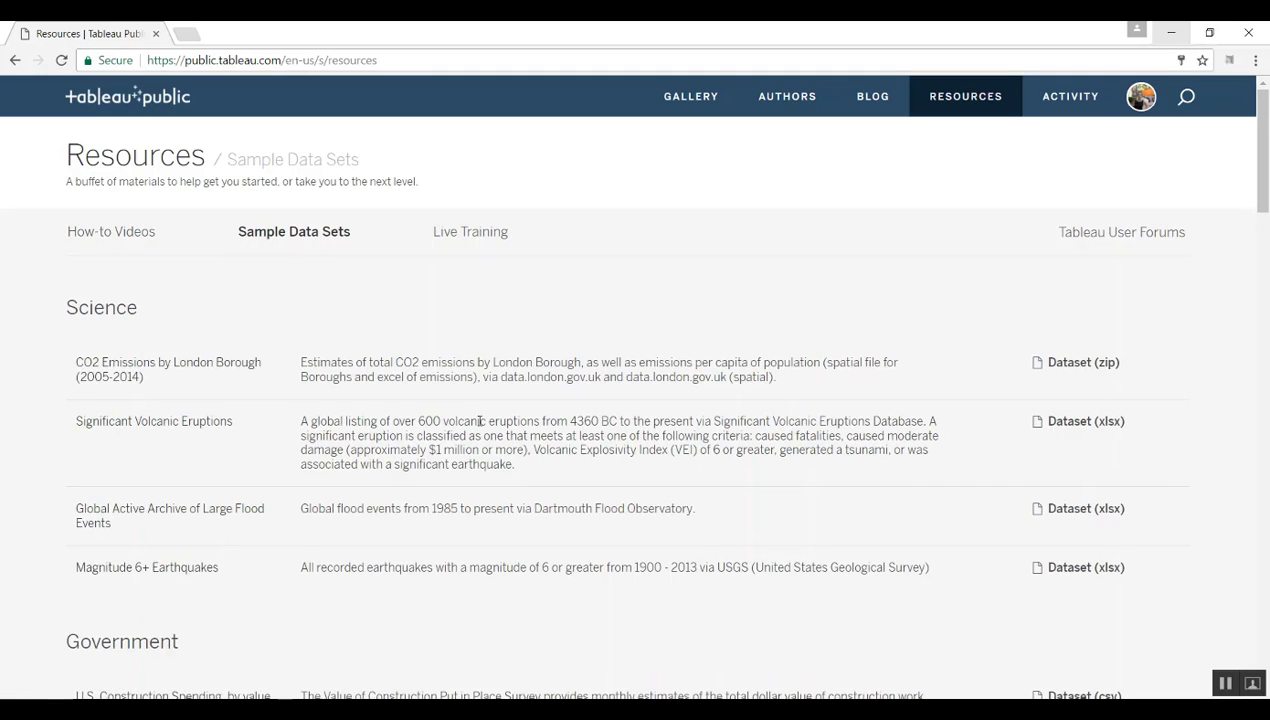
pyautogui.moveTo(1265, 205)
pyautogui.mouseDown()
pyautogui.moveTo(1266, 403)
pyautogui.moveTo(1264, 220)
pyautogui.mouseUp()
pyautogui.click(465, 231)
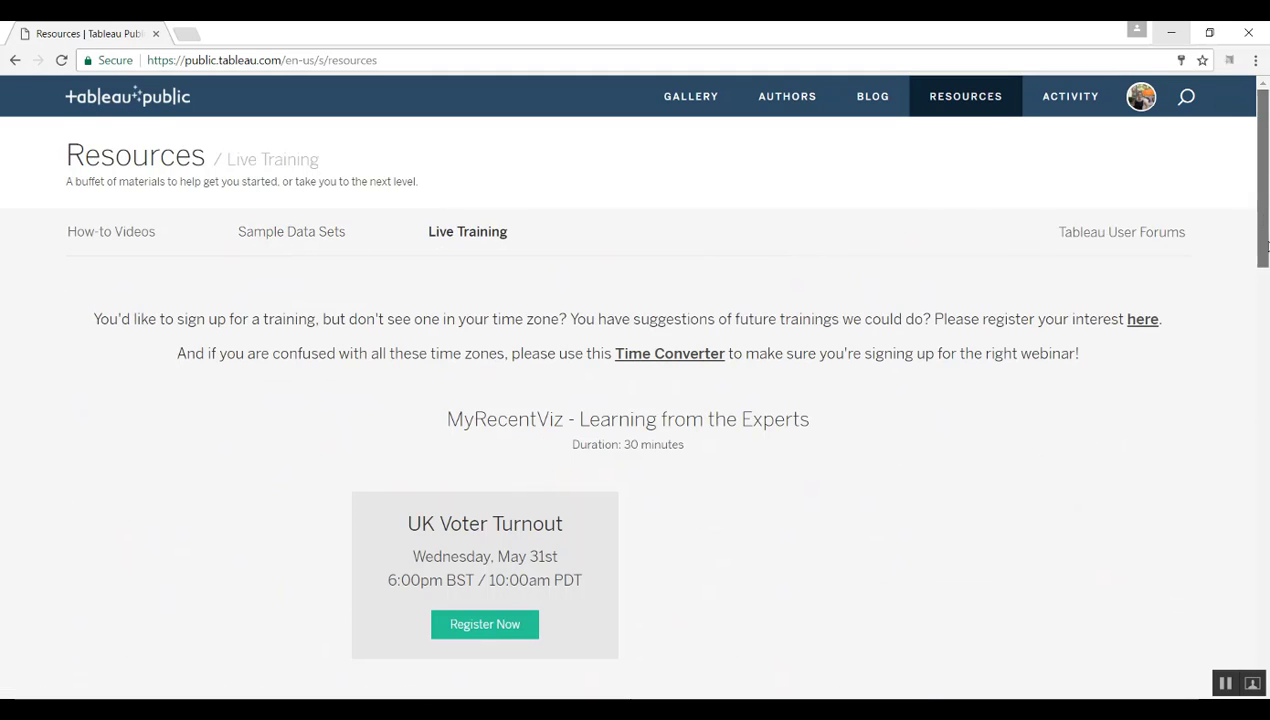
pyautogui.moveTo(1264, 200); pyautogui.dragTo(1267, 157)
# Browse the activity feed of recently published visualizations from the followed authors.
pyautogui.click(1073, 113)
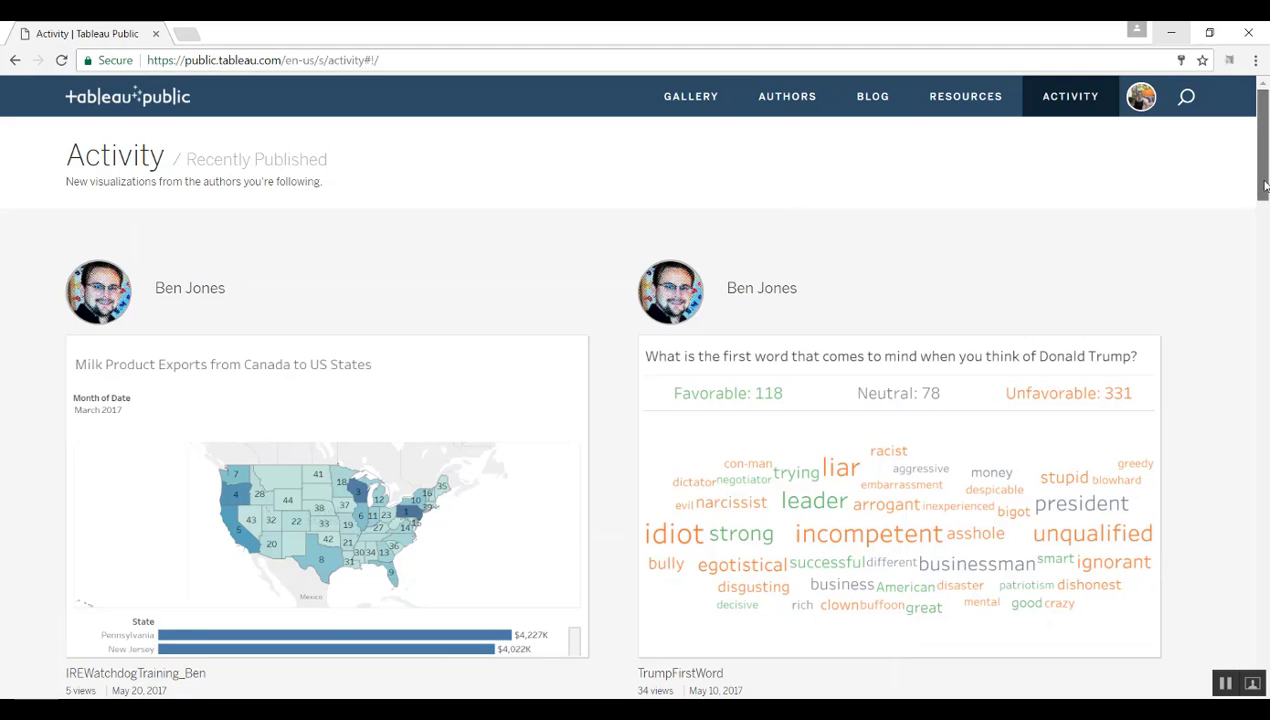
pyautogui.moveTo(1263, 195); pyautogui.dragTo(1263, 207)
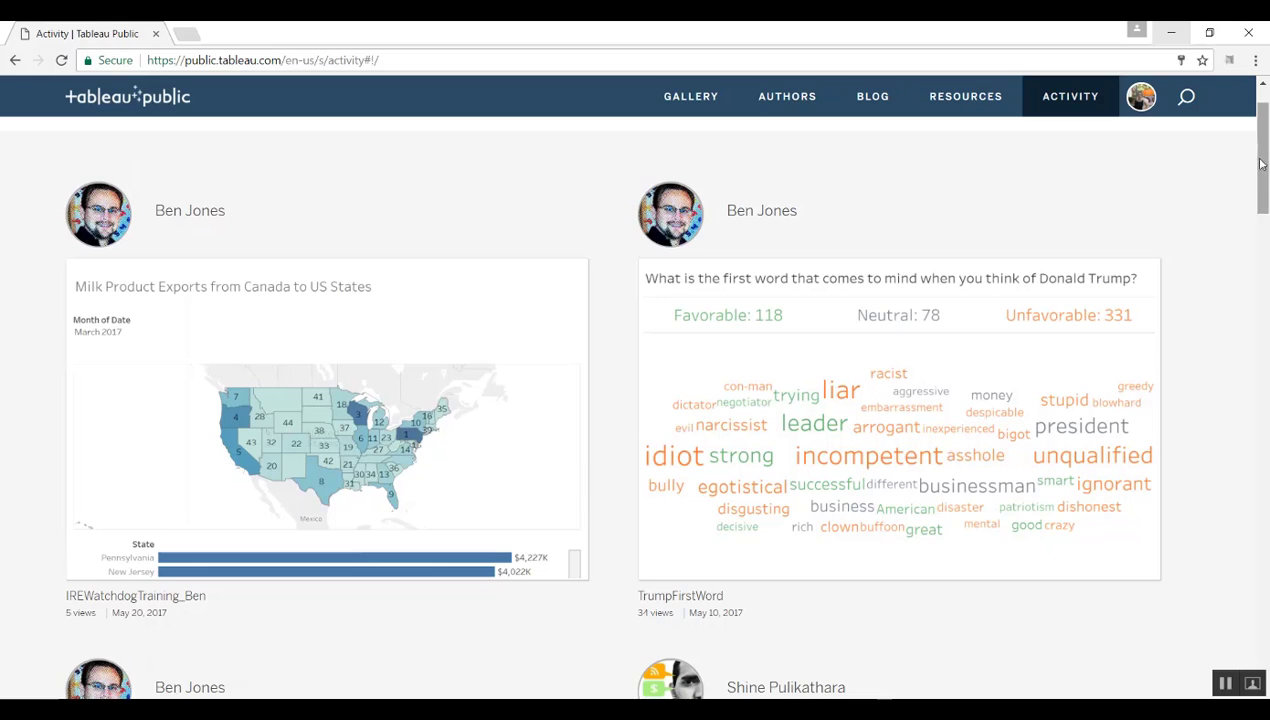
pyautogui.moveTo(1263, 164); pyautogui.dragTo(1266, 252)
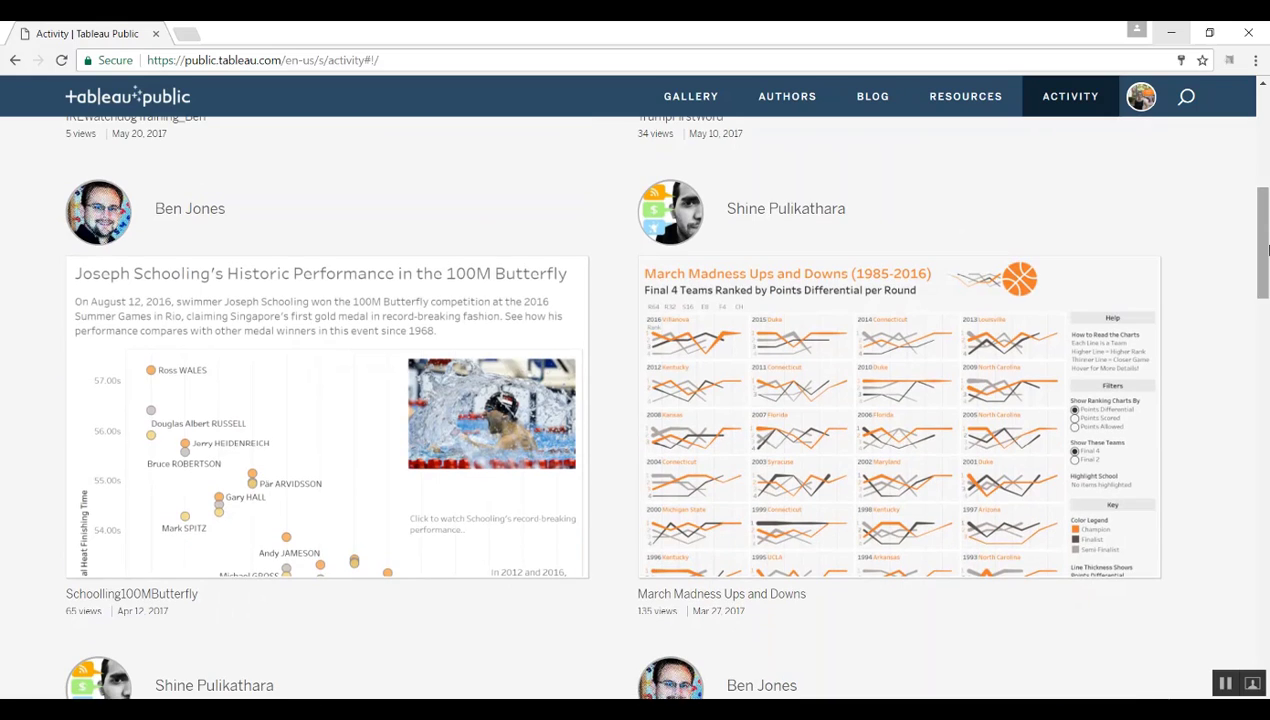